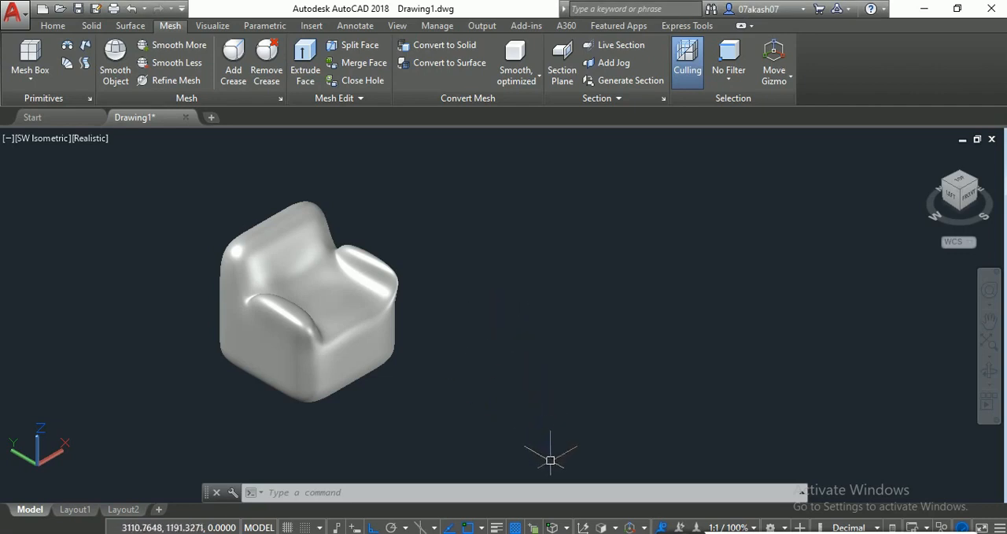
- Start a new shot of the armchair with the NSHOT command and name the view AKA
middle_drag(445, 377, 598, 431)
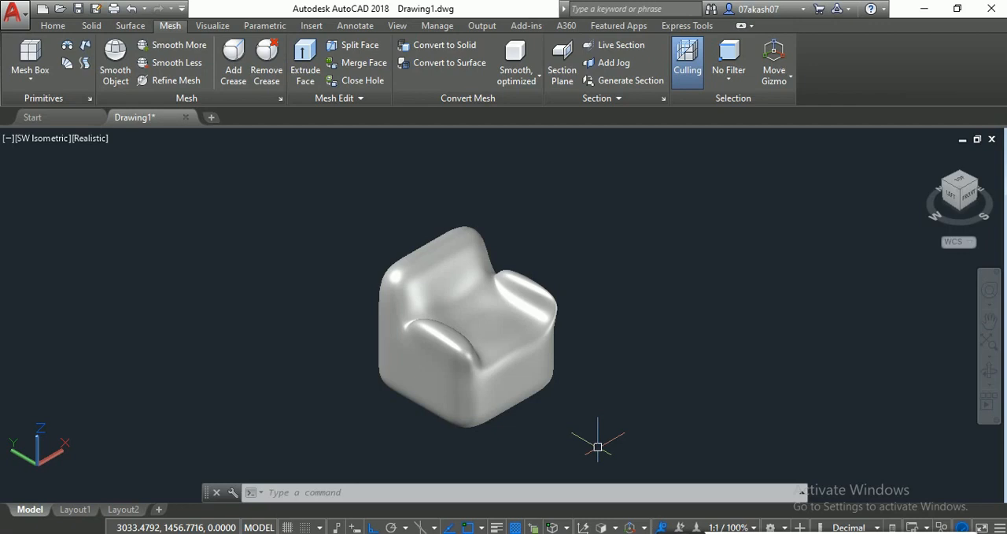
text(N)
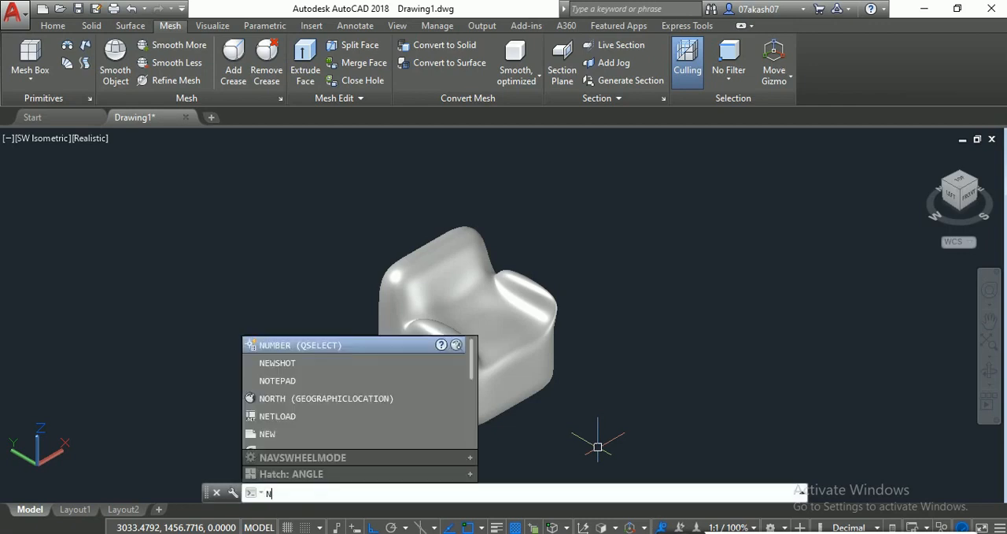
text(SHOT)
key(Return)
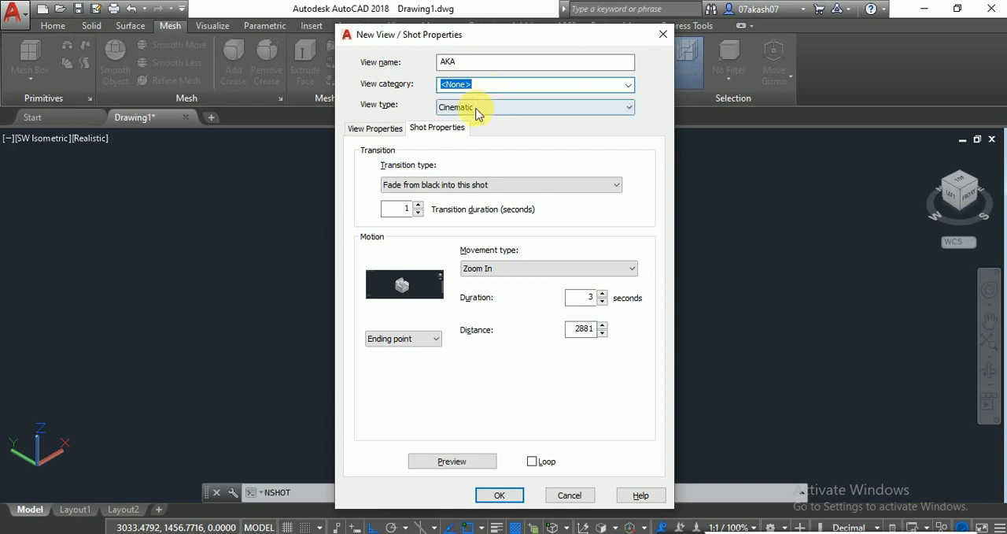
- Set the view type to Cinematic and the transition to Fade from black into this shot, lasting 2 seconds
click(474, 109)
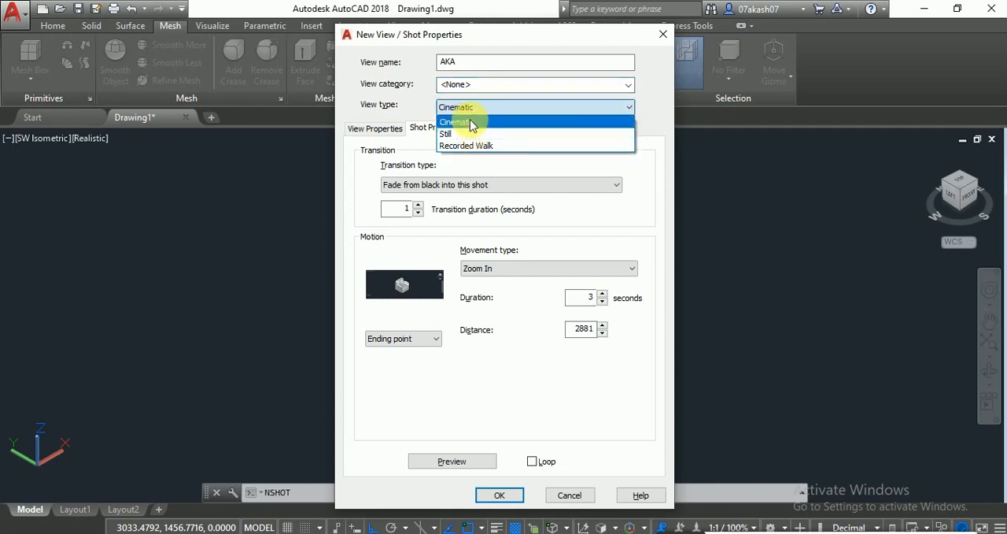
click(470, 123)
click(471, 110)
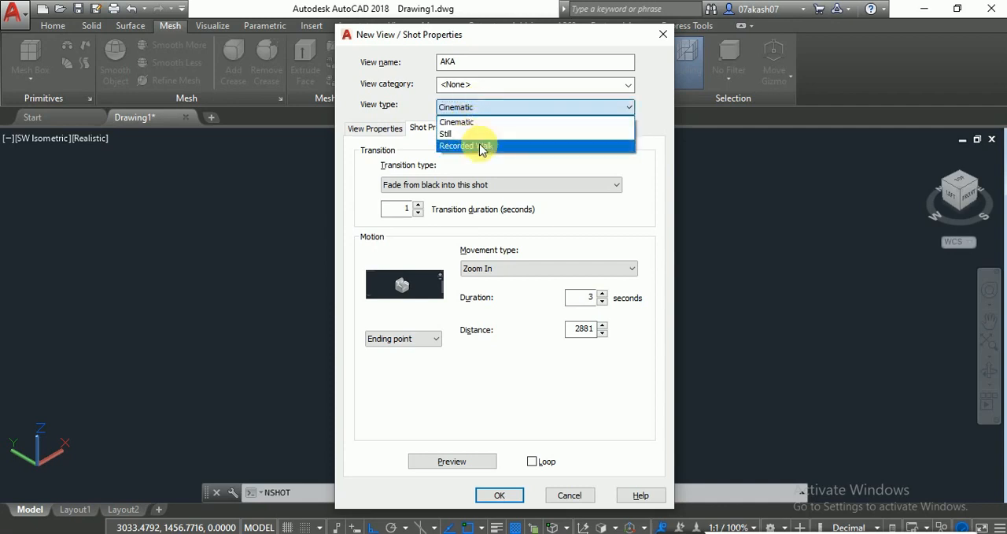
click(482, 124)
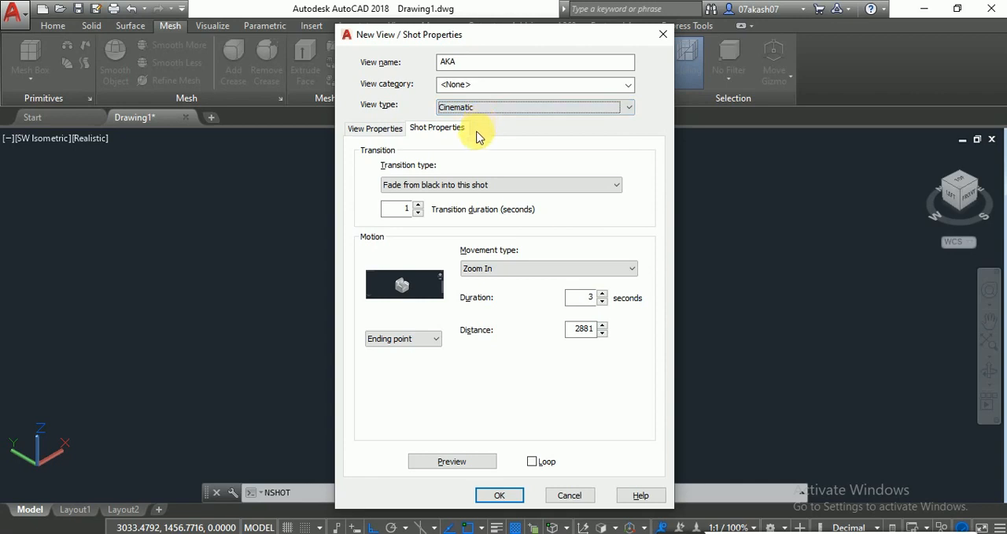
click(439, 185)
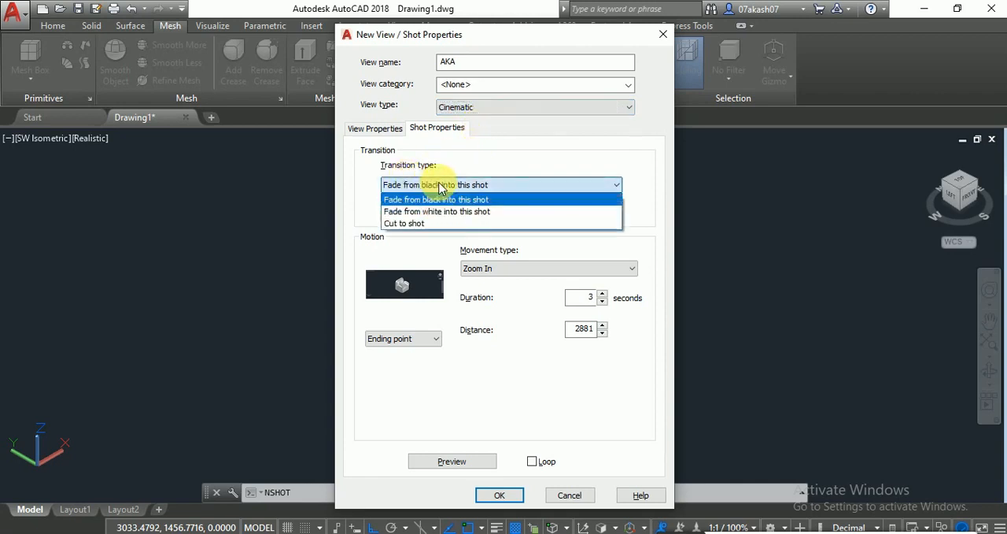
click(484, 203)
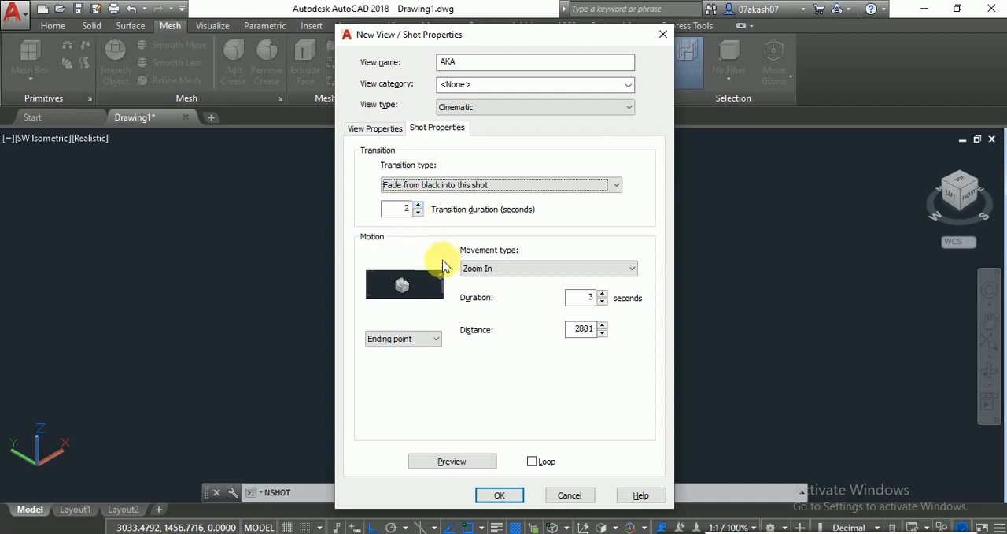
- Preview the shot with a 5-second Zoom In movement, and again with the transition duration reduced to 1.2 seconds
click(503, 269)
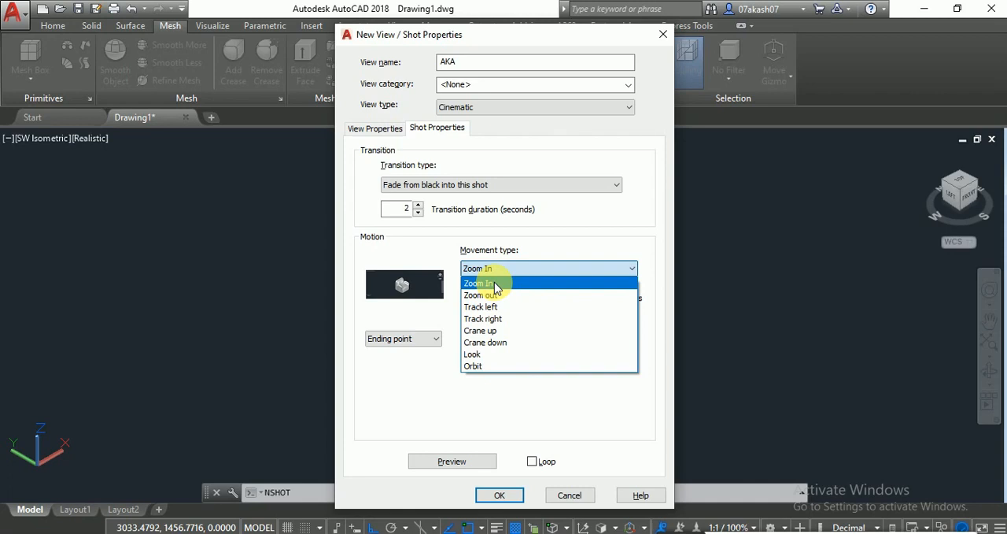
click(494, 282)
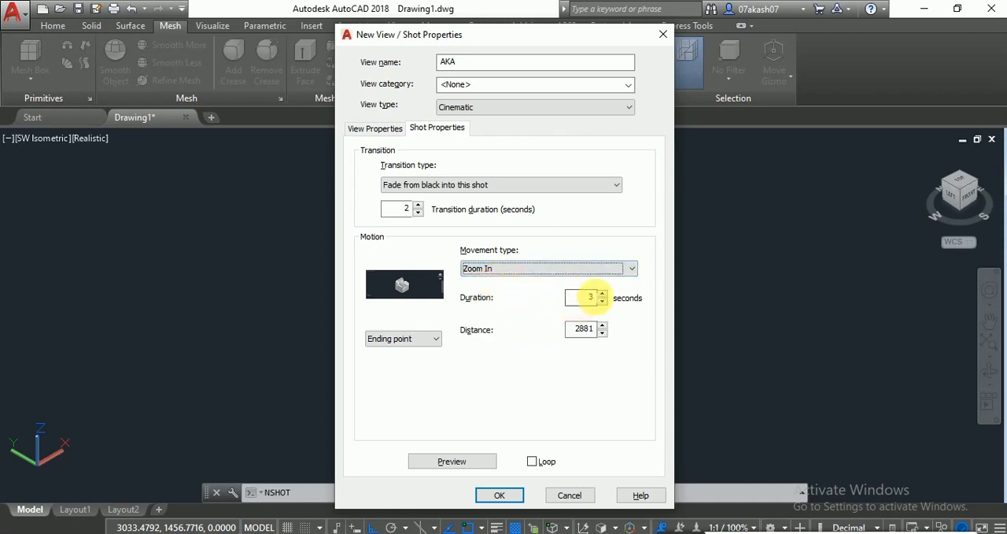
double_click(588, 296)
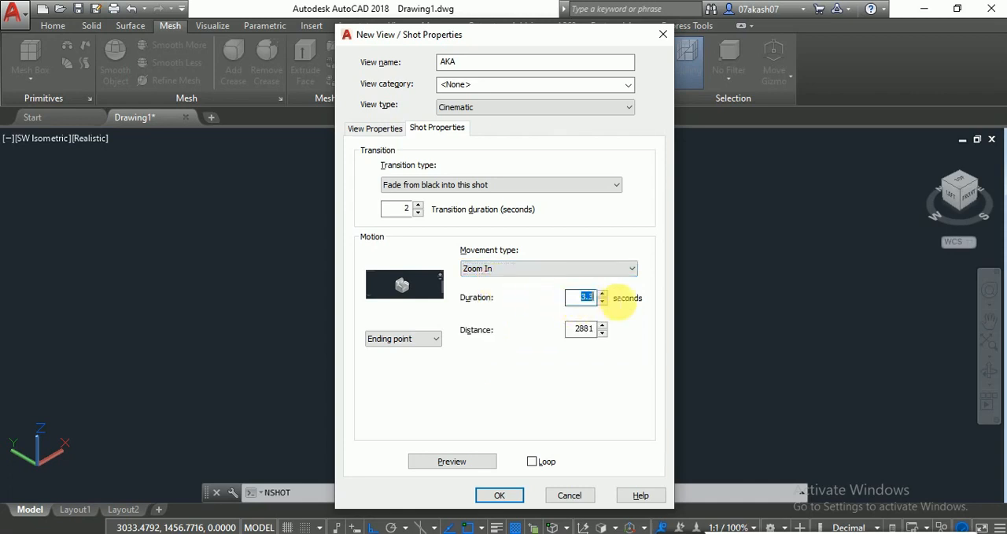
text(5)
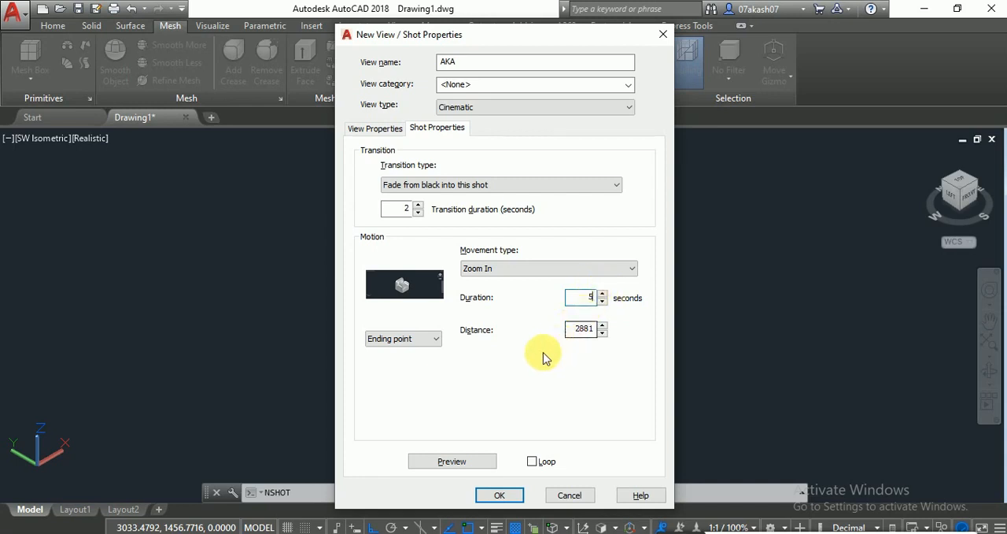
click(468, 462)
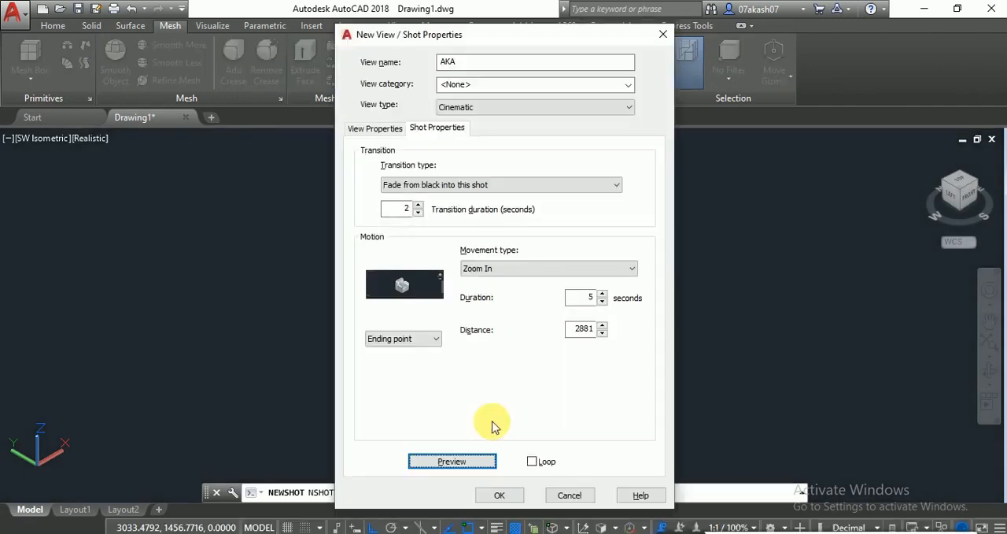
click(418, 212)
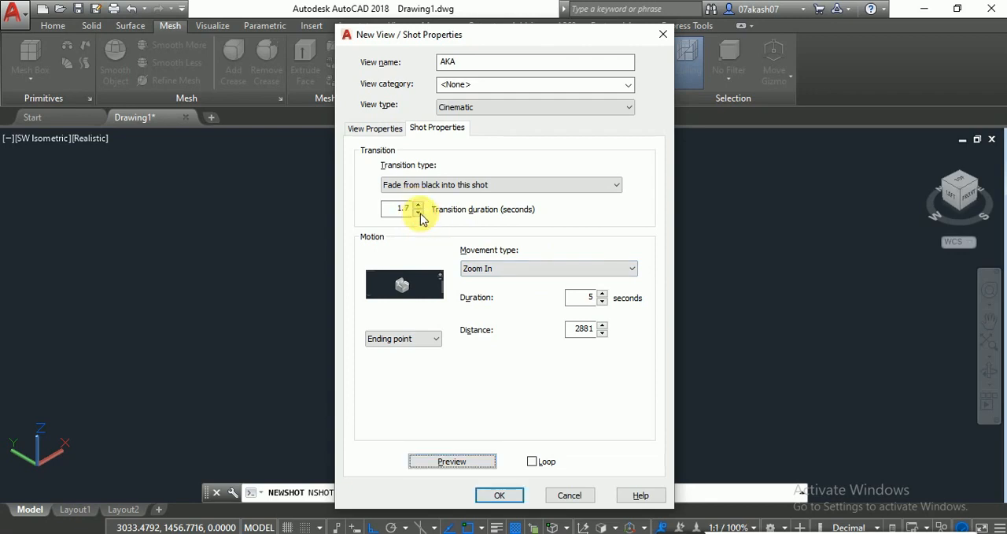
click(450, 462)
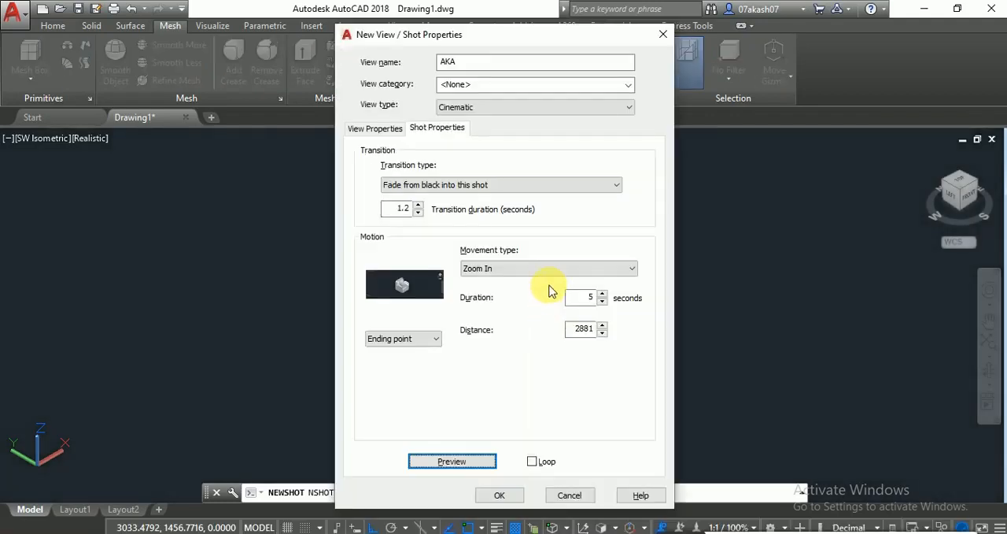
- Change the movement to Zoom out with a duration of 3 seconds and preview the shot
click(544, 268)
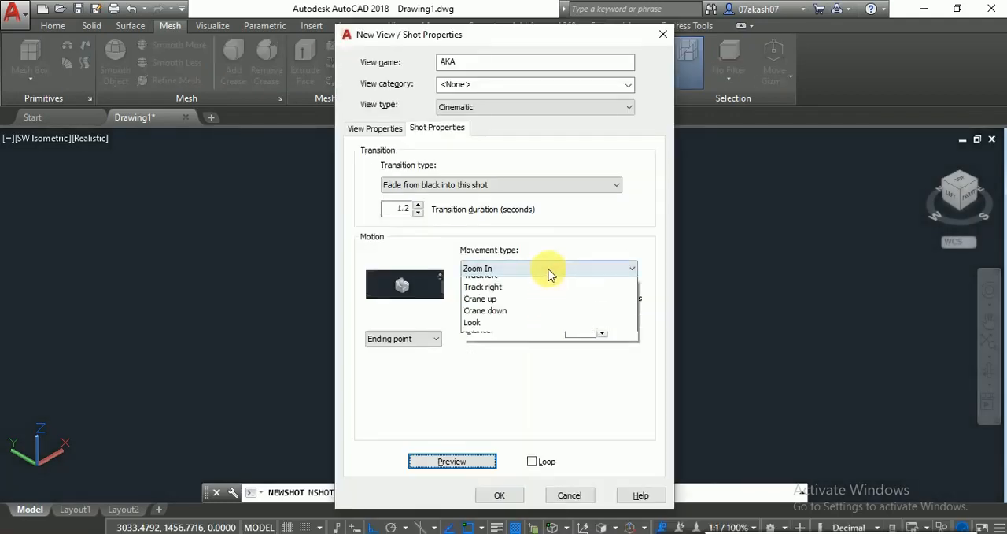
click(496, 297)
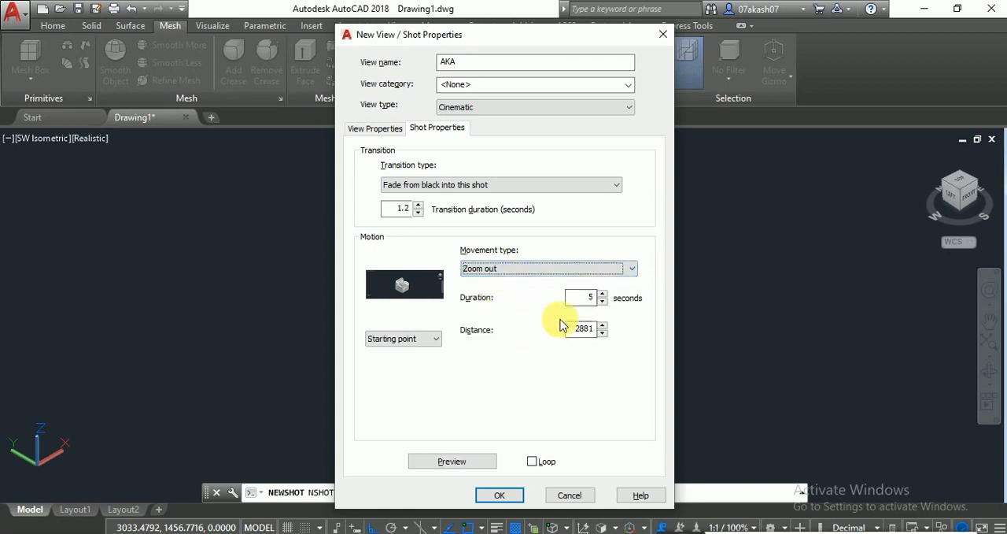
key(Tab)
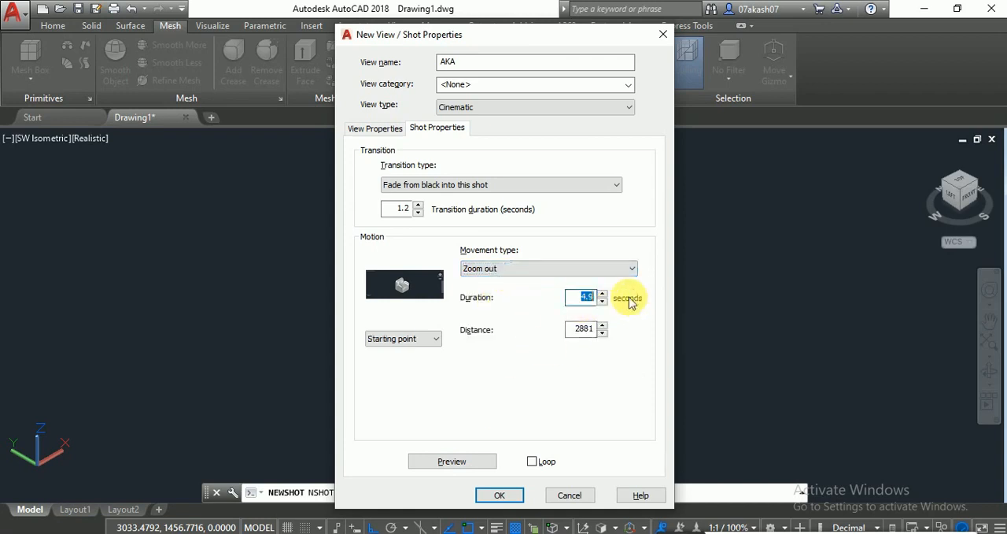
text(3)
click(461, 461)
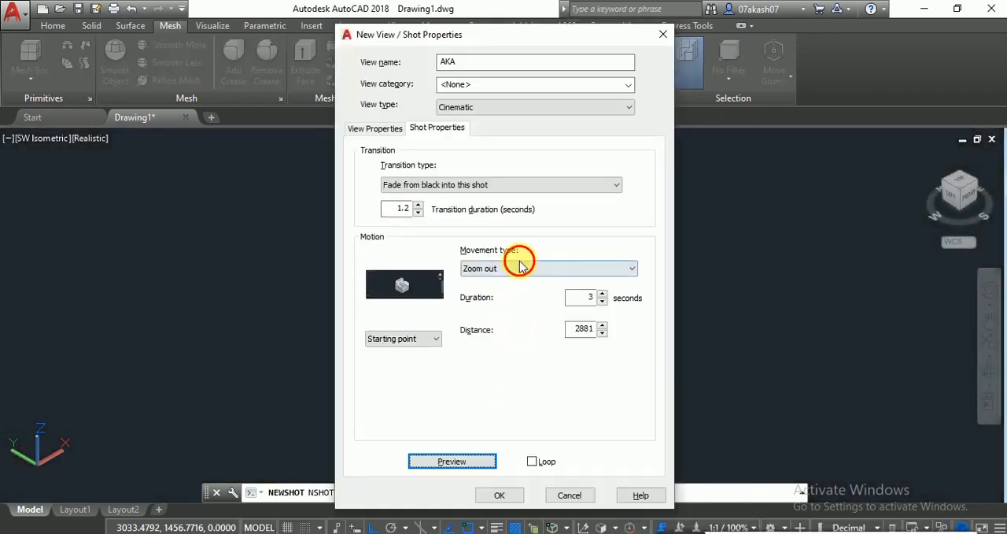
- Preview the shot with the Track left movement and again with the Track right movement
click(518, 266)
click(496, 306)
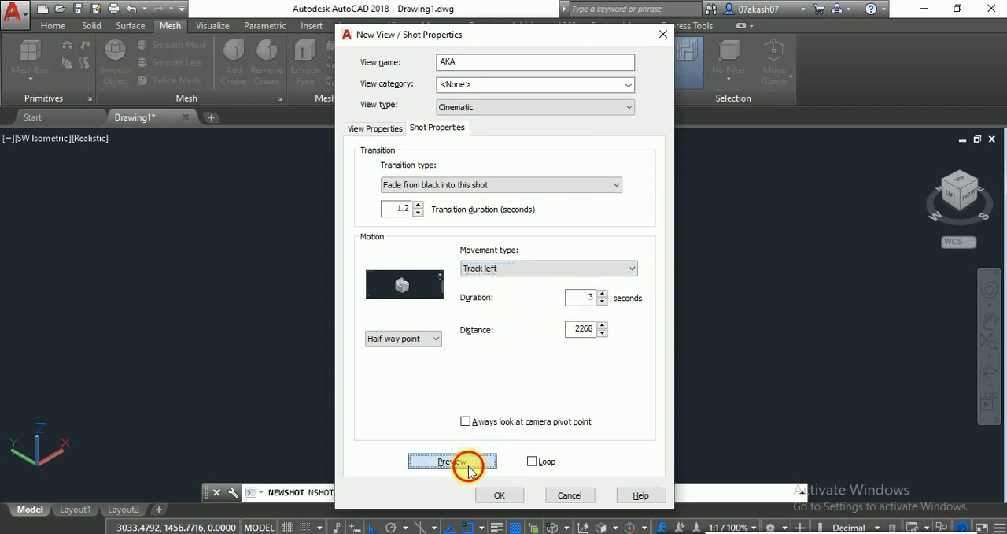
click(463, 463)
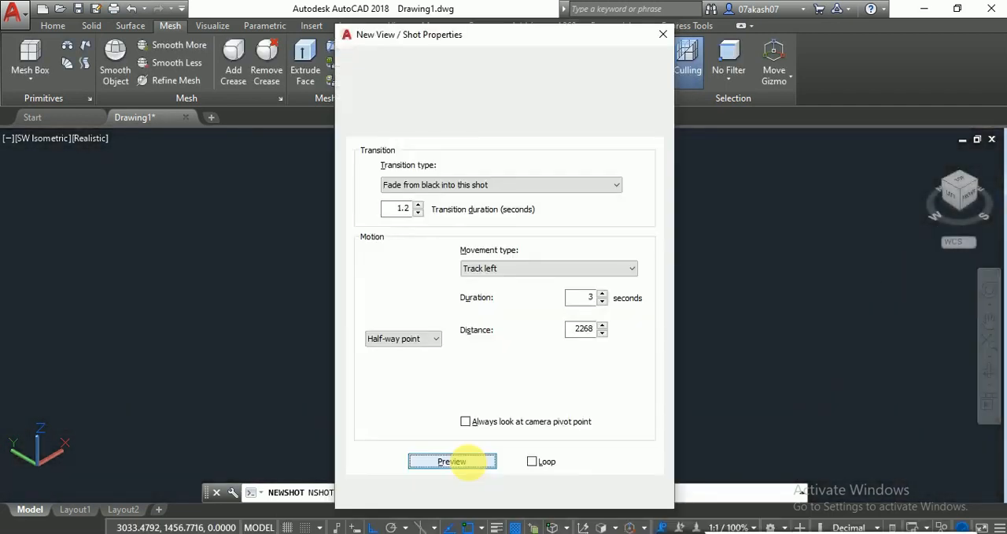
click(510, 267)
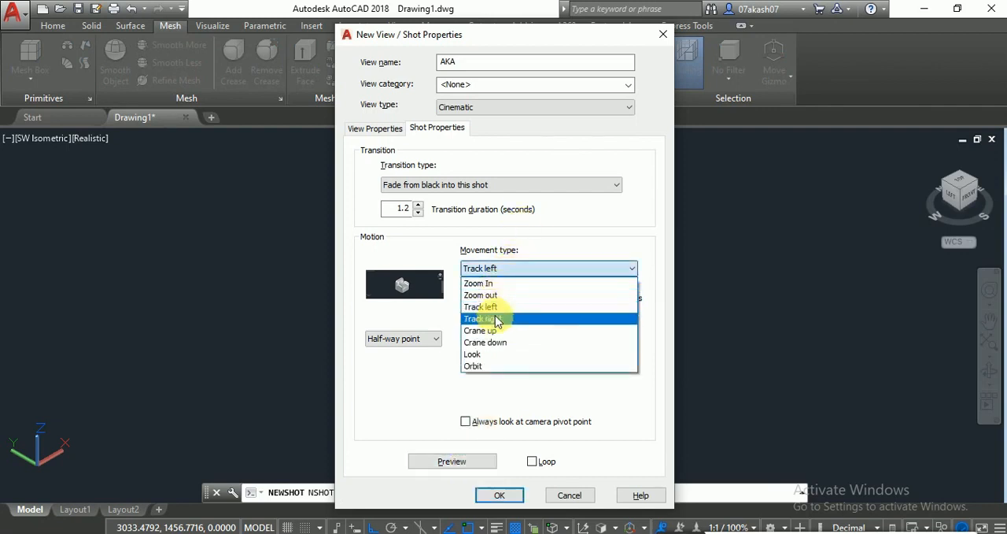
click(491, 318)
click(485, 462)
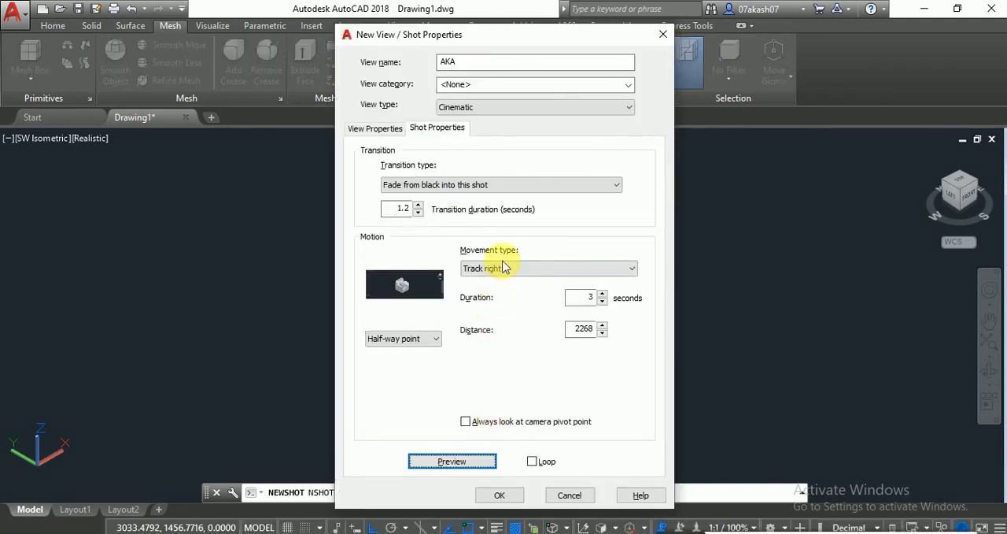
- Preview the shot with the Crane down movement and again with the Crane up movement
click(491, 268)
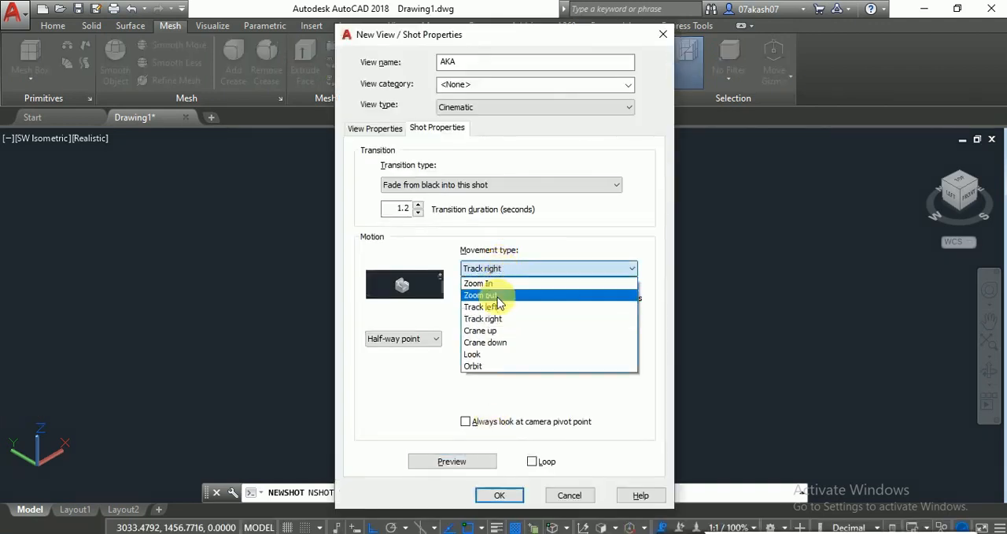
click(495, 350)
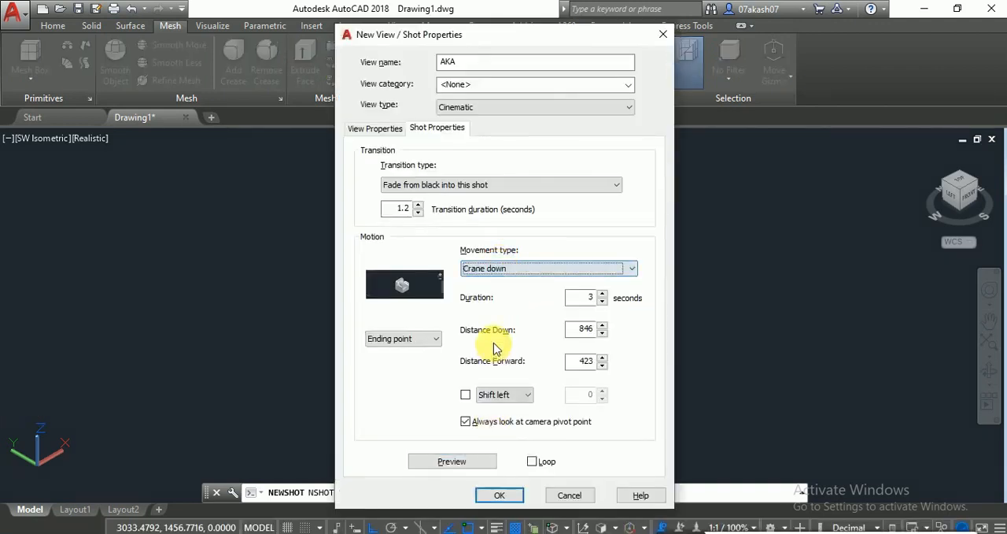
click(452, 461)
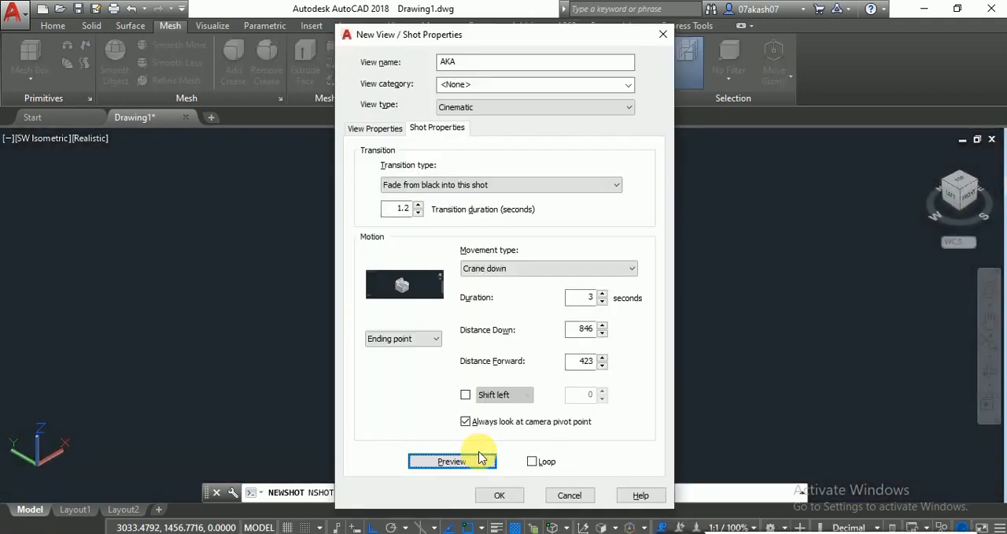
click(493, 271)
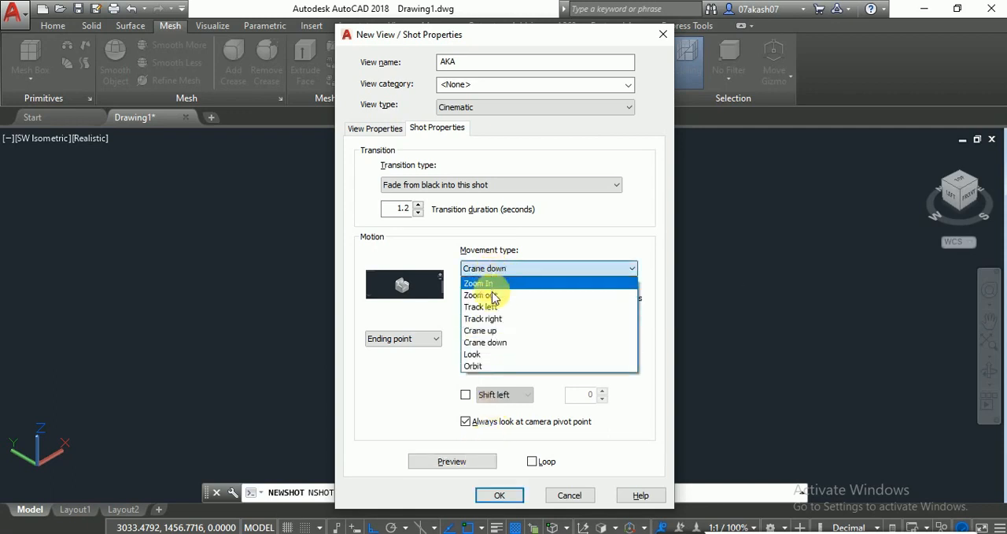
click(497, 330)
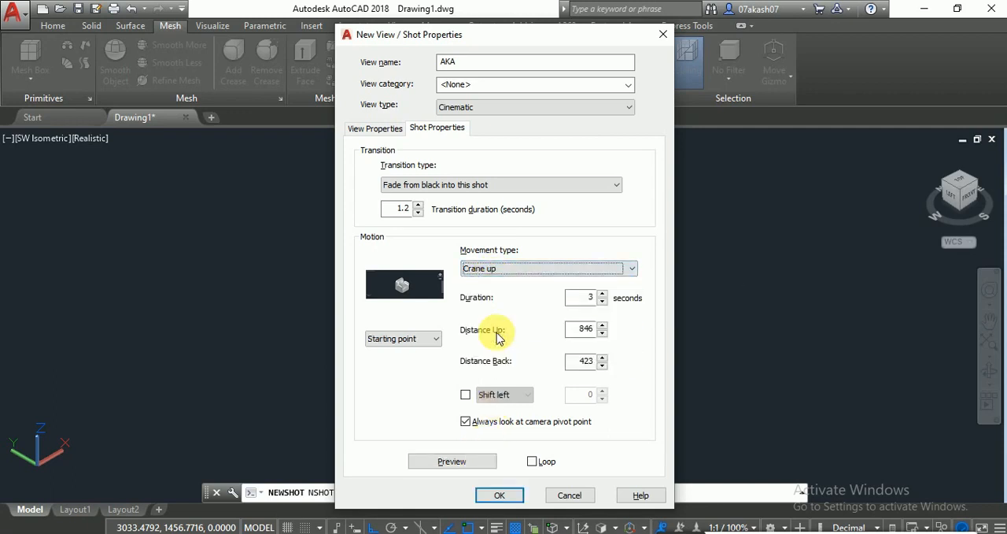
click(445, 461)
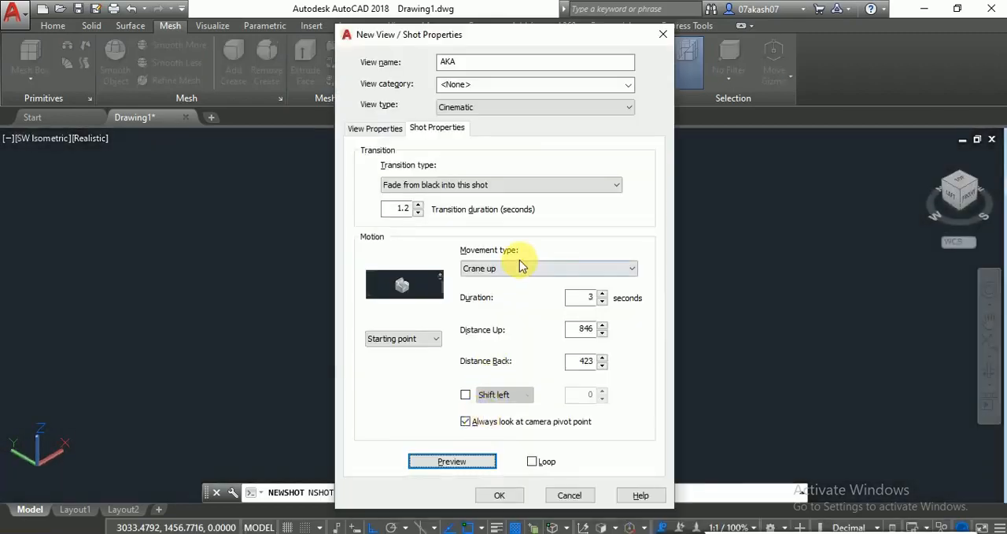
- Change the shot's movement type to Look and preview it
click(517, 269)
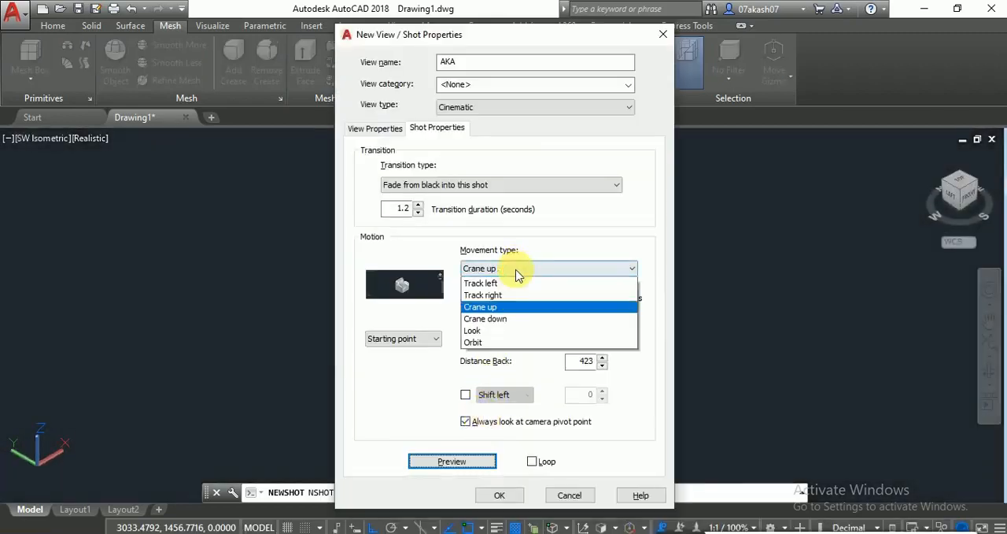
click(488, 355)
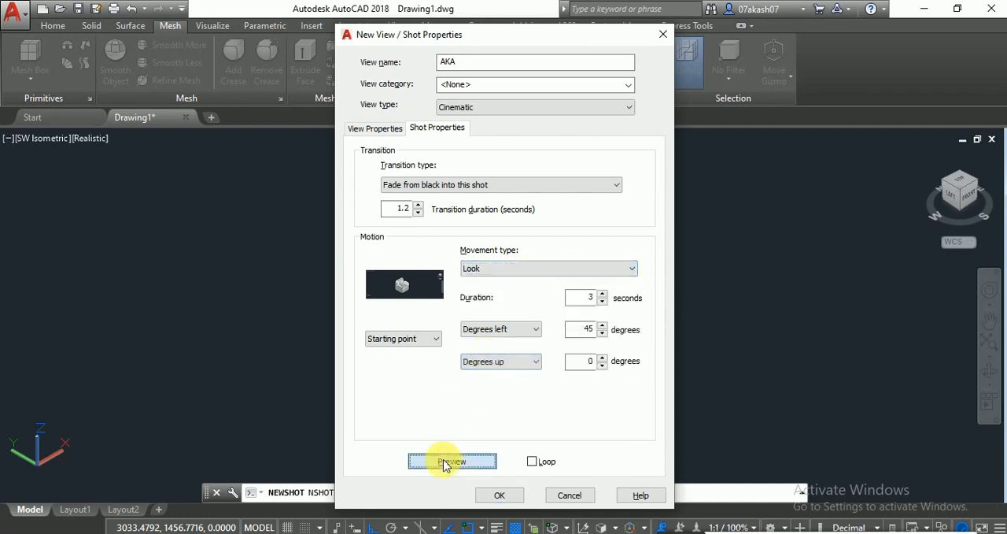
click(443, 461)
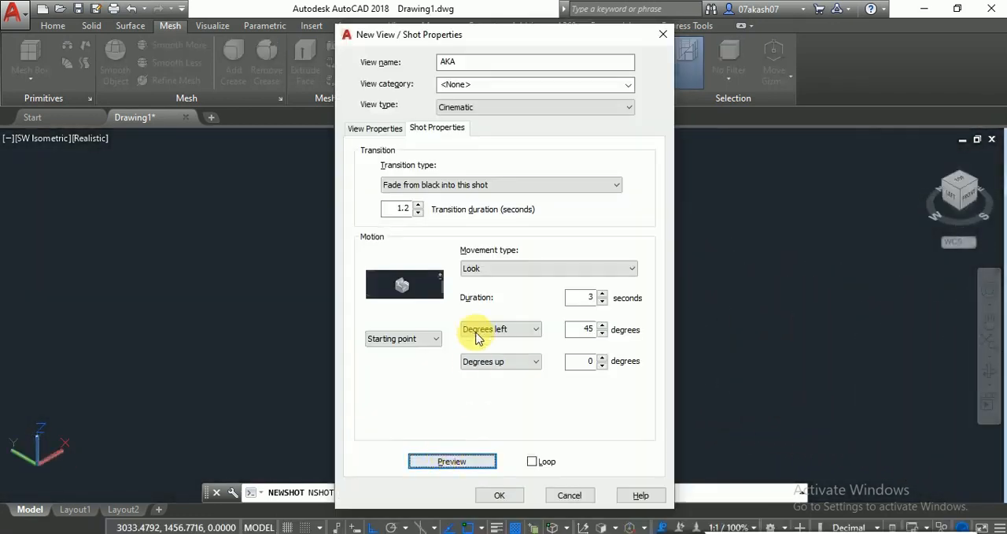
- Change the shot's movement type to Orbit and preview it
click(500, 268)
click(482, 366)
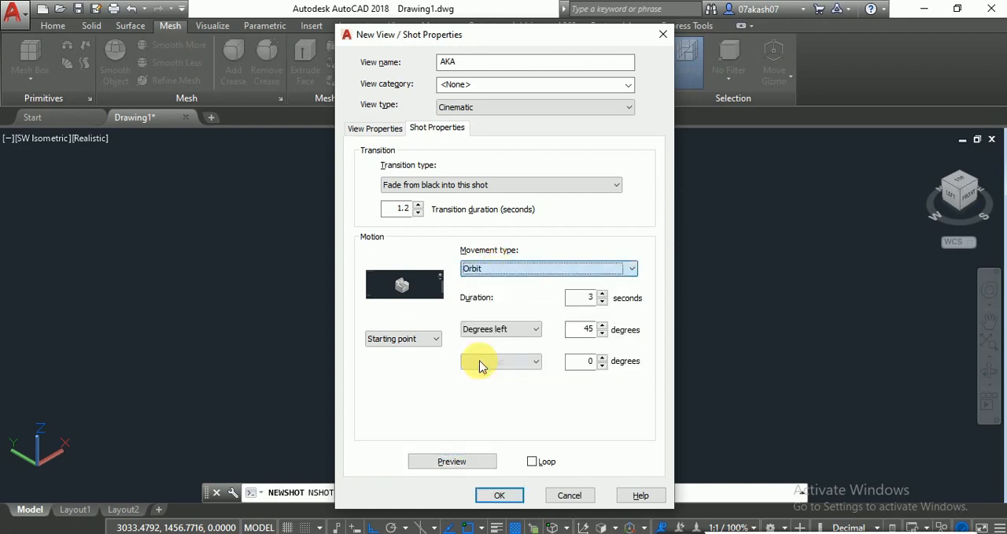
click(456, 462)
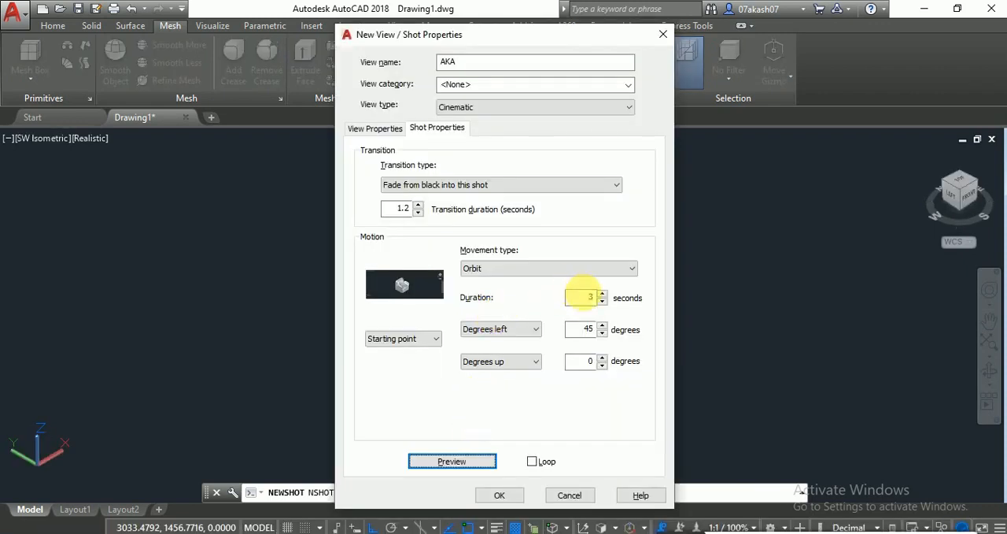
- Set the orbit movement to 8 seconds and 360 degrees left, previewing the shot after each change
double_click(589, 296)
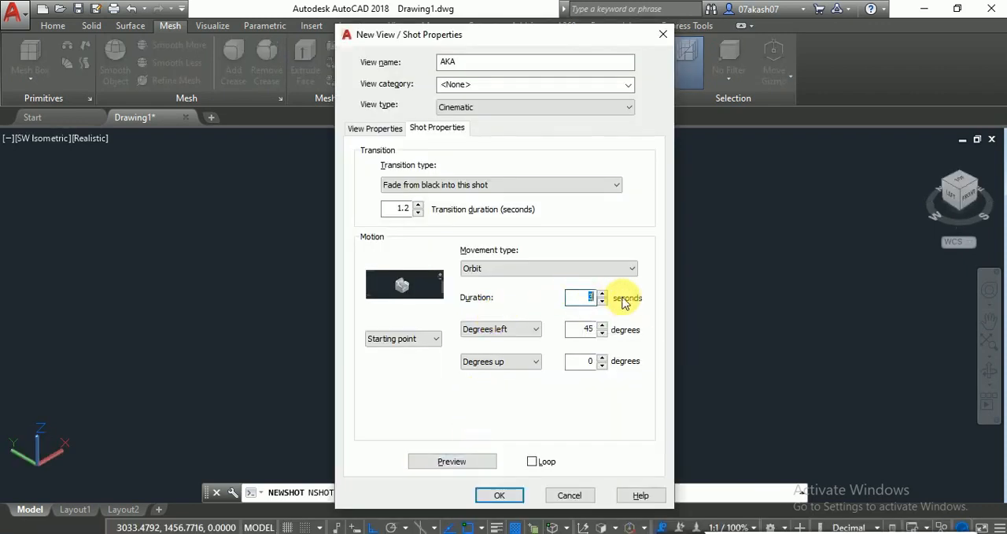
click(477, 462)
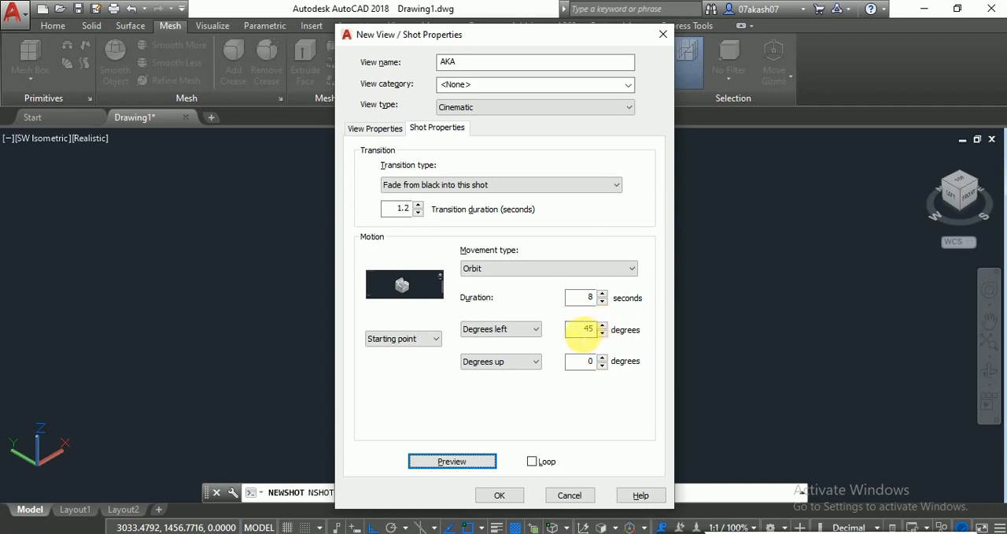
double_click(587, 328)
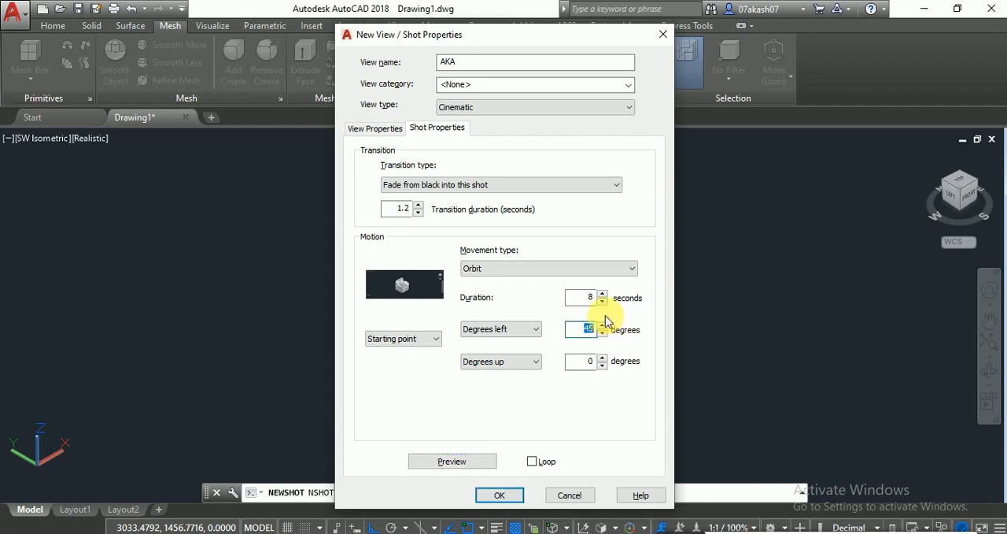
text(360)
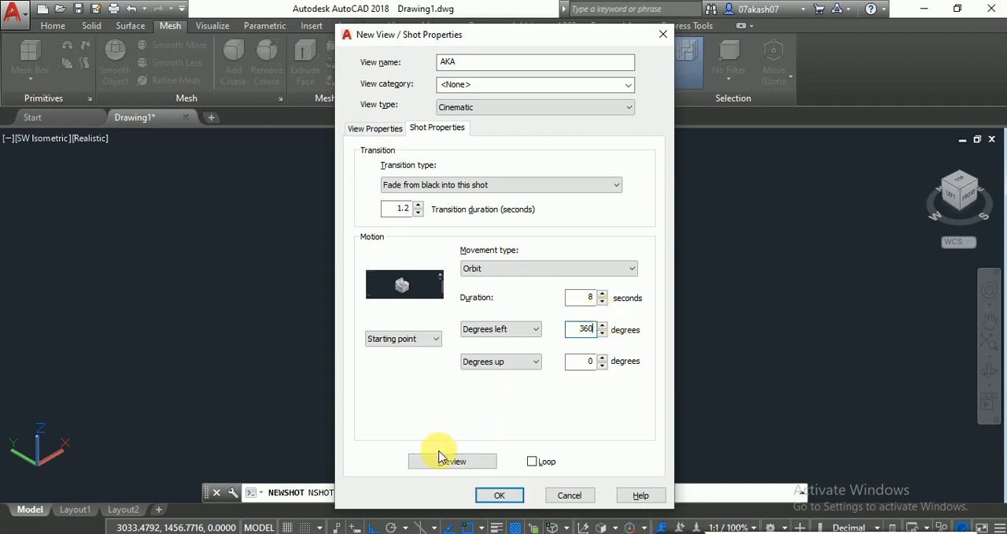
click(437, 458)
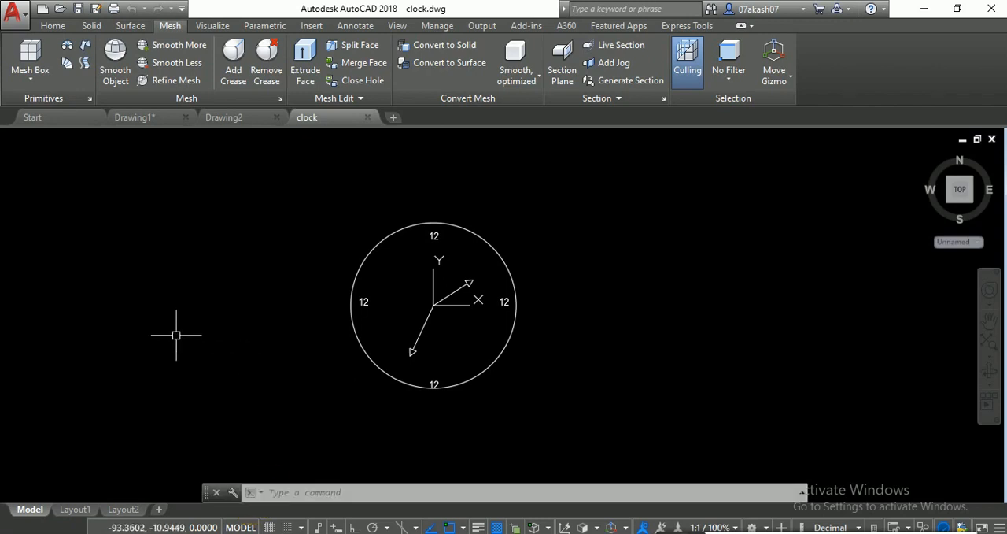
- Show the clock drawing's layout previews with QVLAYOUT and go to Layout2
text(qvl)
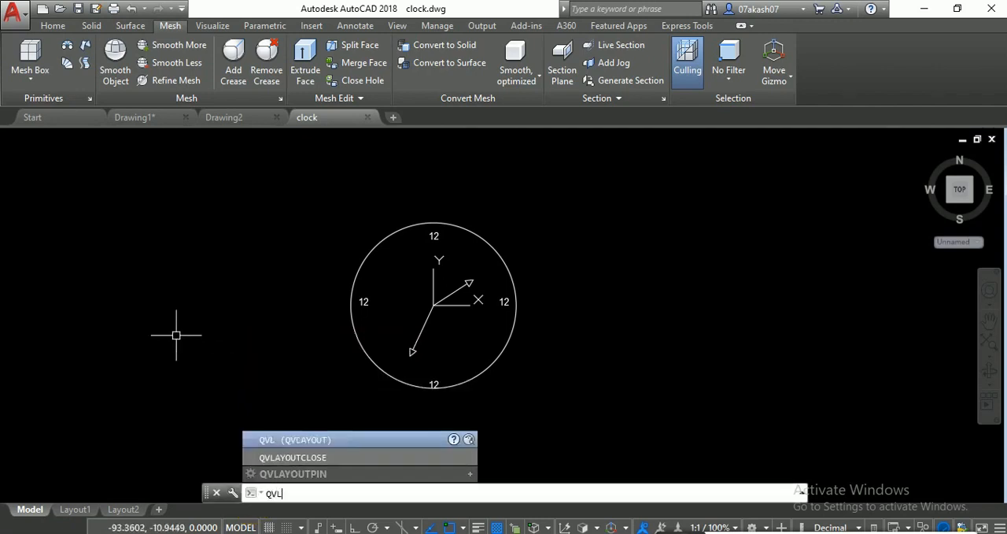
key(Return)
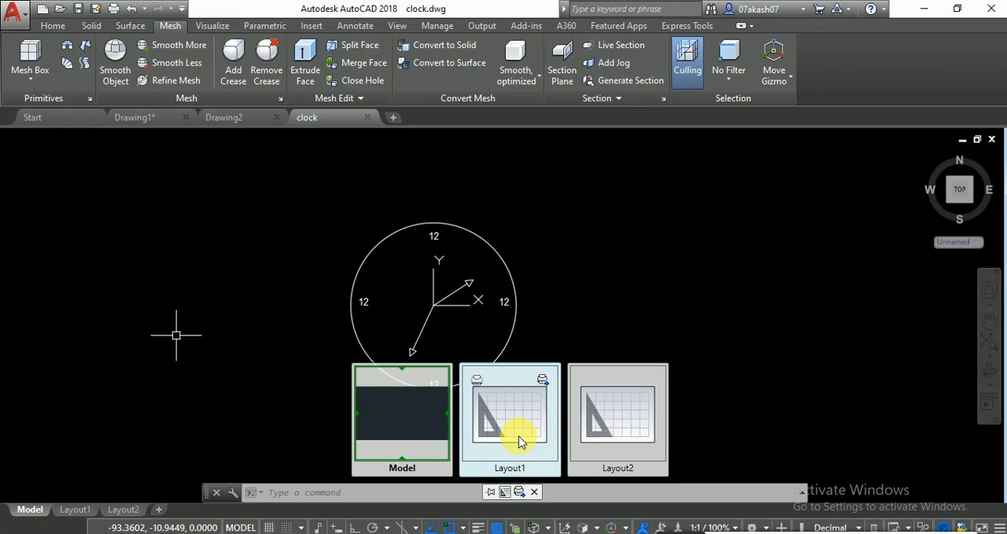
click(592, 414)
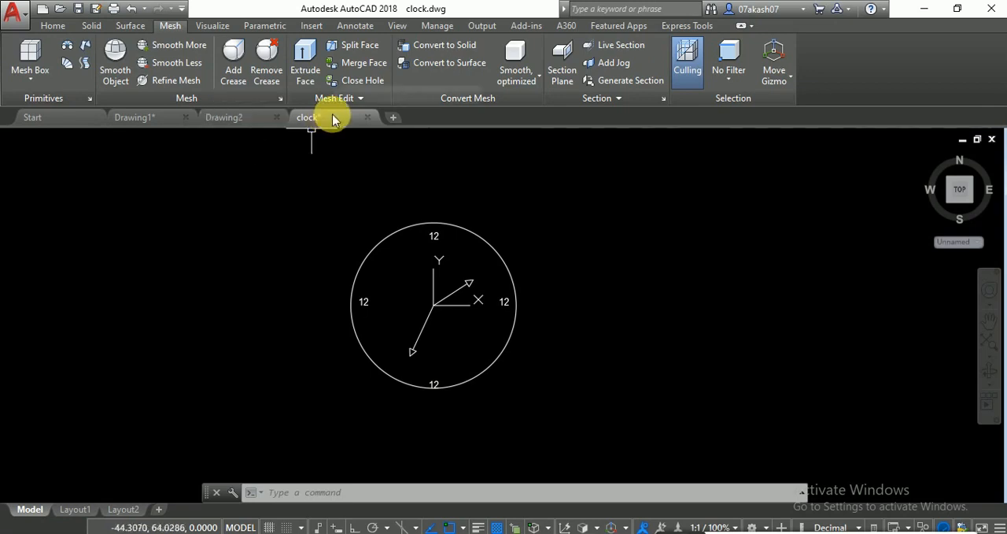
- Show previews of the open drawings and their layouts with QVDRAWING, and close the previews
mouse_move(328, 128)
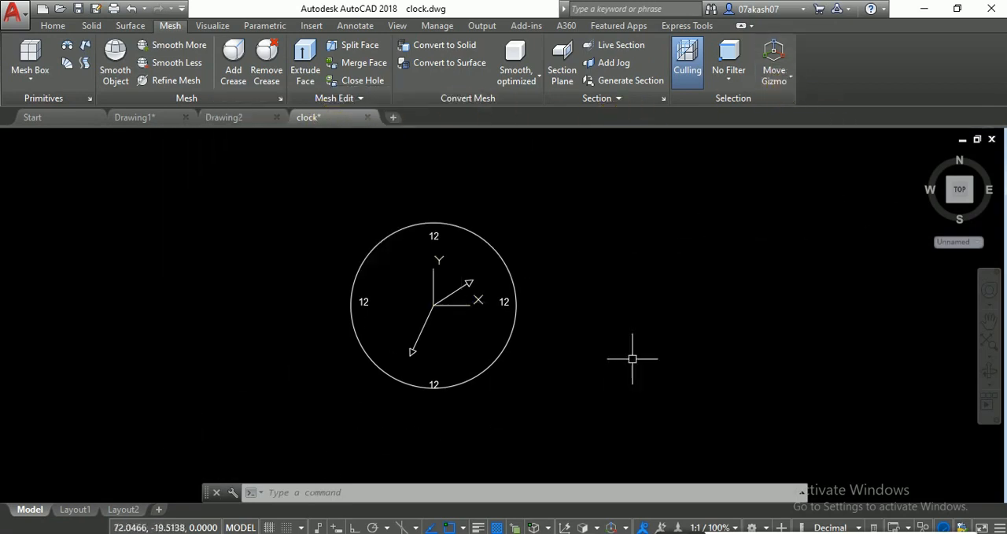
text(qvd)
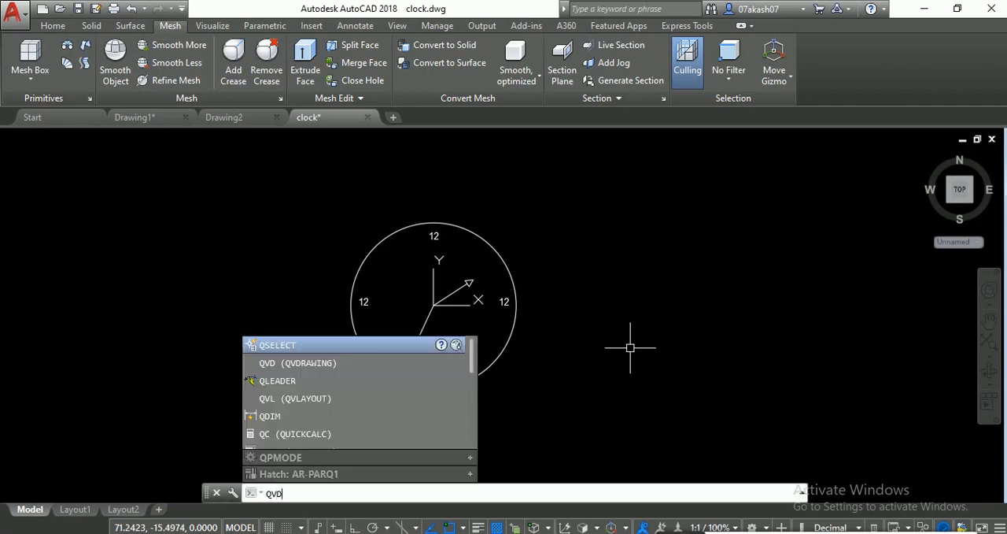
key(Return)
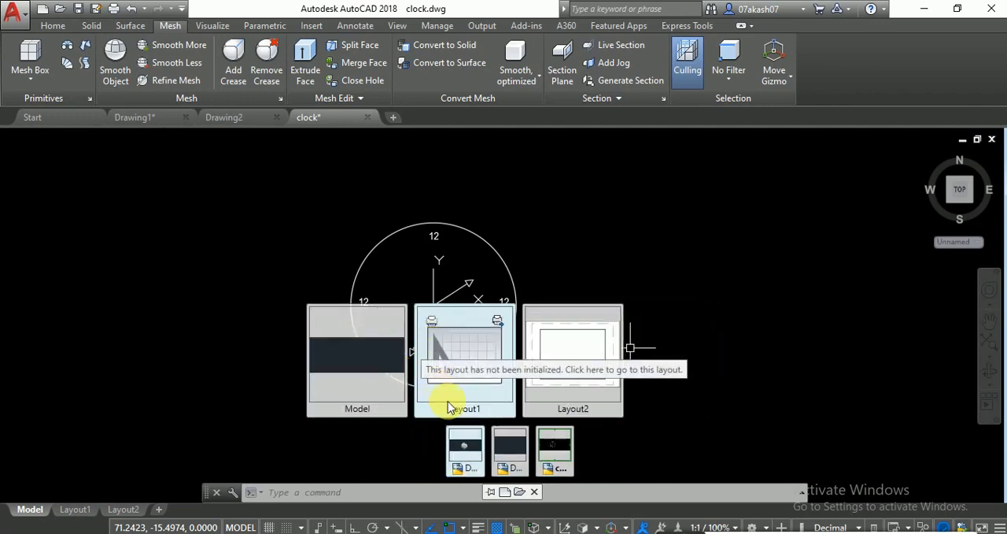
click(547, 402)
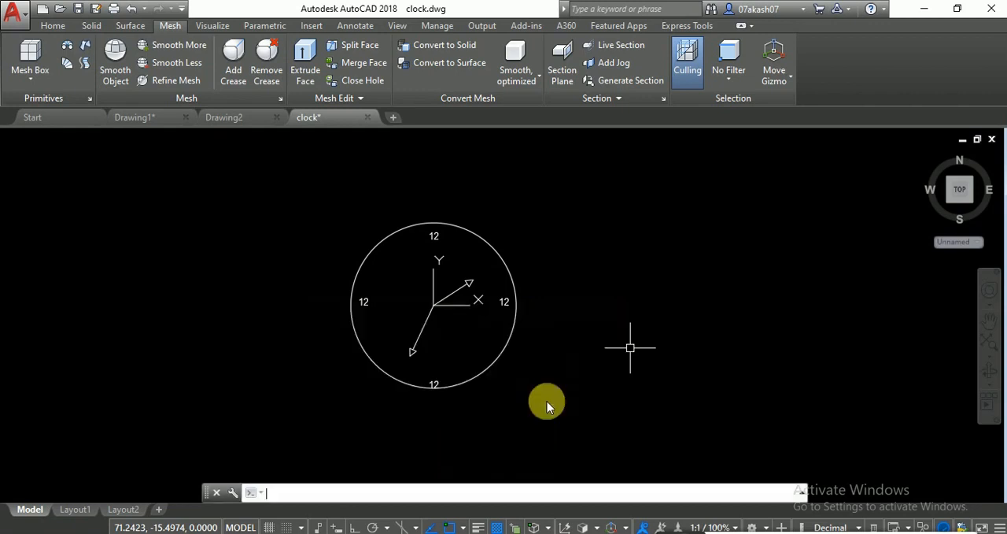
key(Escape)
key(Escape)
key(Escape)
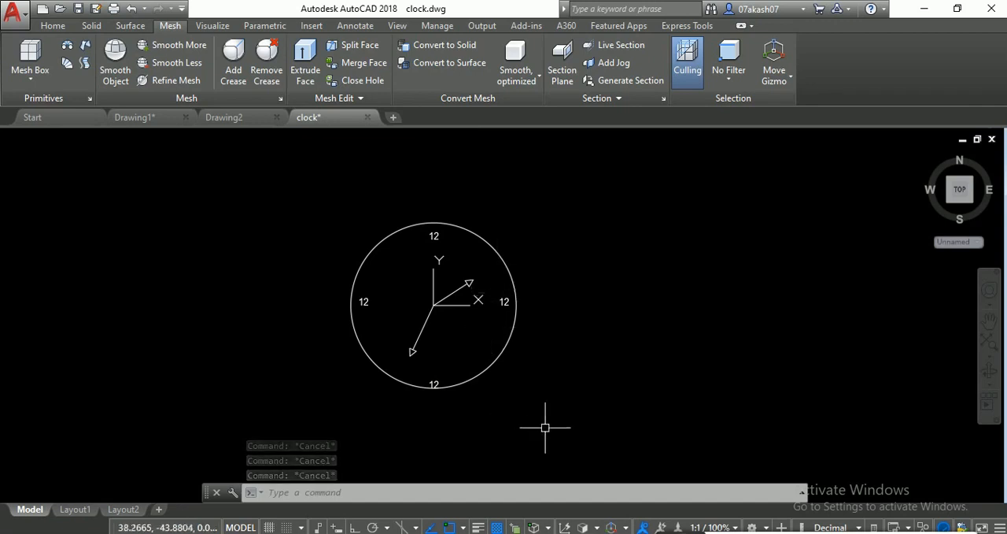
scroll(472, 414, down, 4)
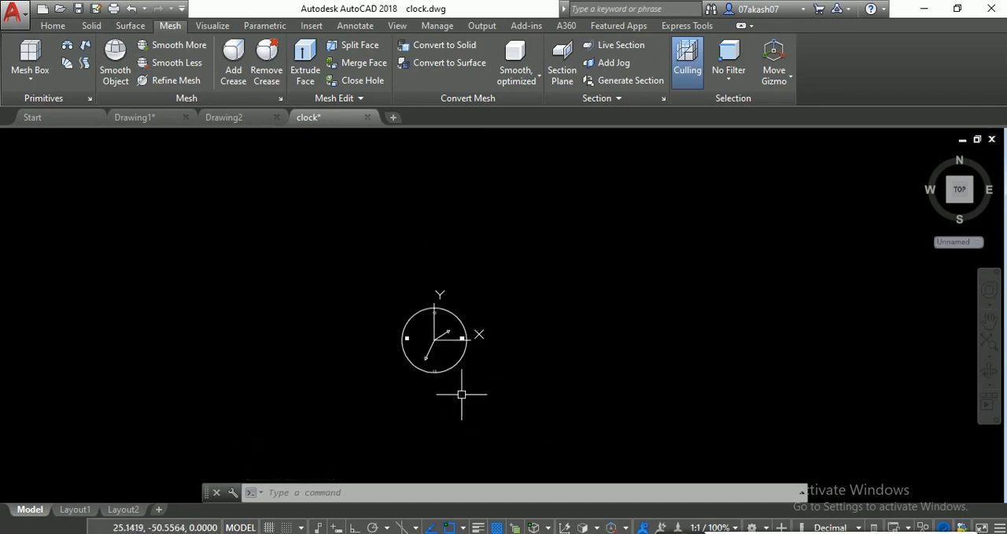
scroll(456, 378, up, 3)
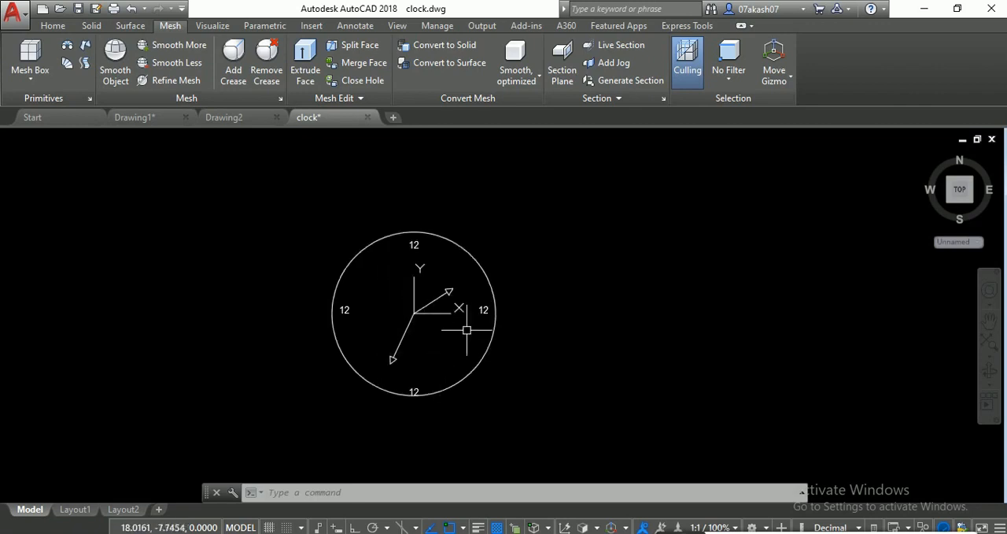
scroll(462, 333, down, 3)
scroll(469, 300, up, 4)
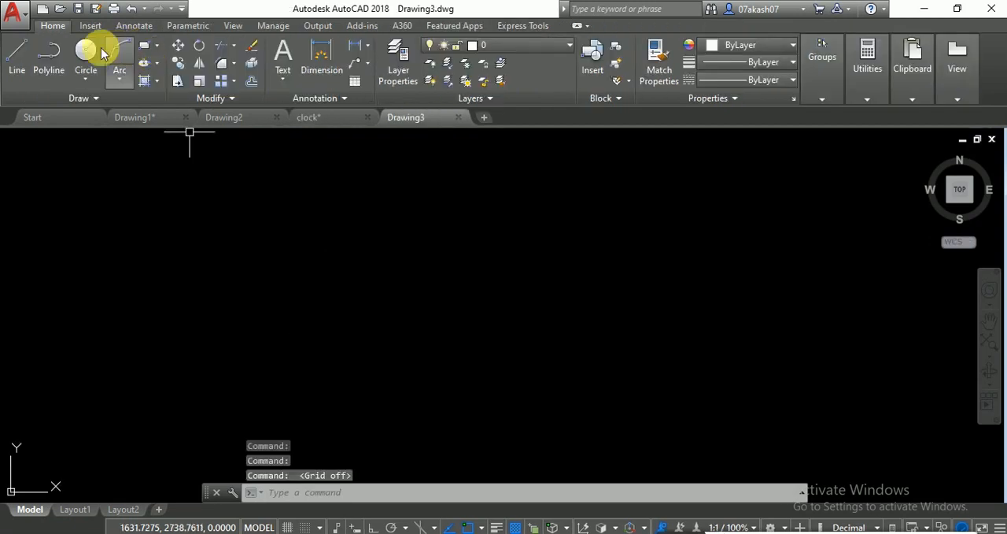
- Draw a circle near the middle of the empty Drawing3
click(85, 51)
click(393, 324)
click(391, 262)
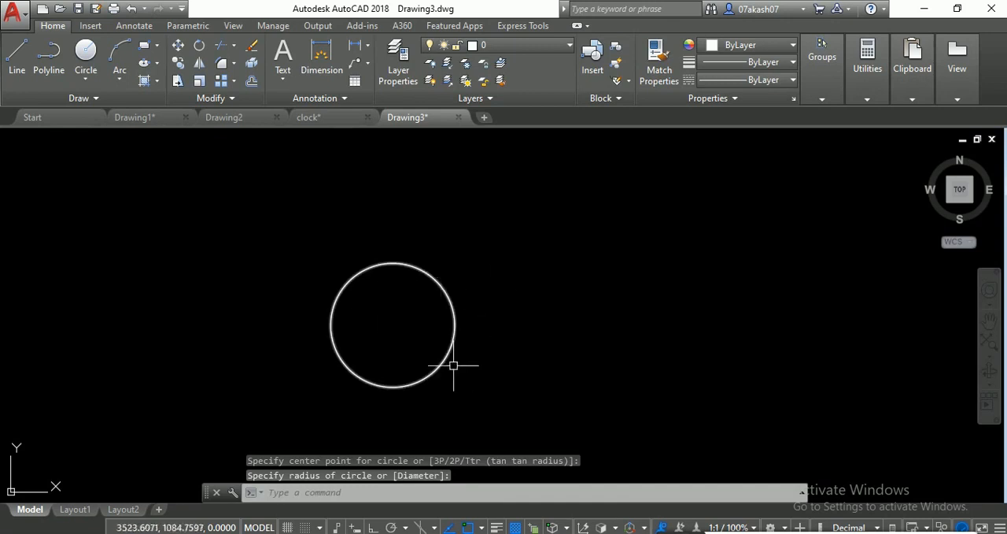
middle_drag(423, 362, 381, 350)
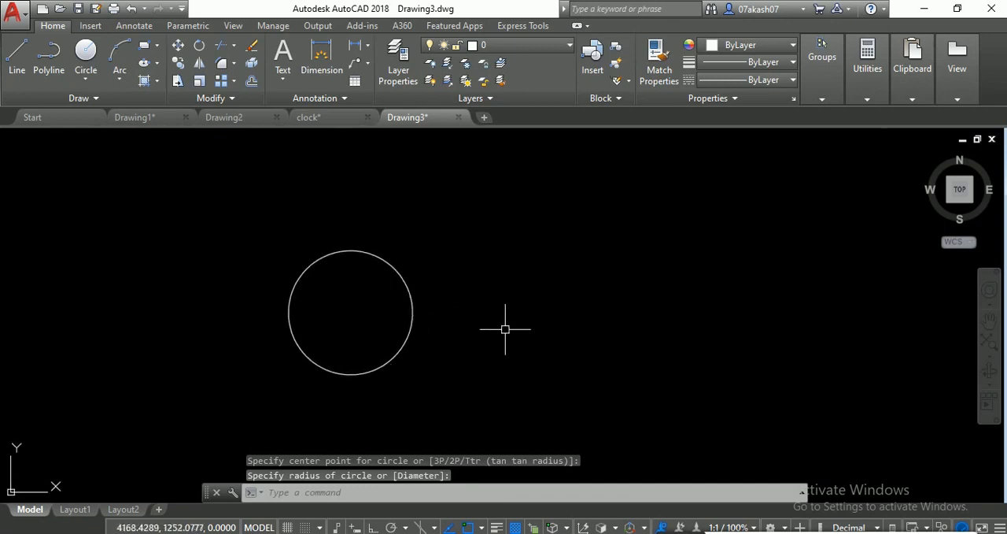
- Move the circle up and to the right with MOCORO, using its centre as the base point
text(MOCORO)
key(Return)
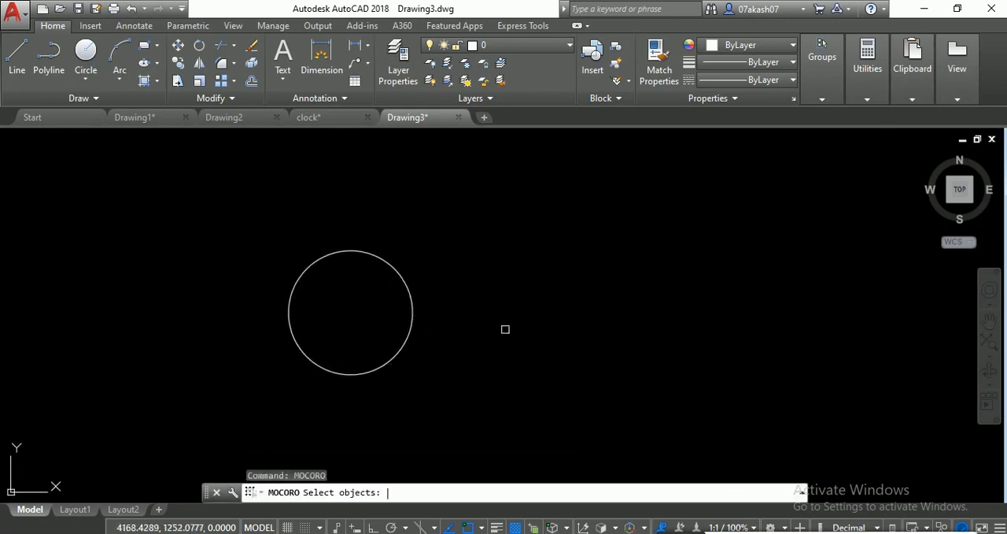
click(377, 234)
click(354, 272)
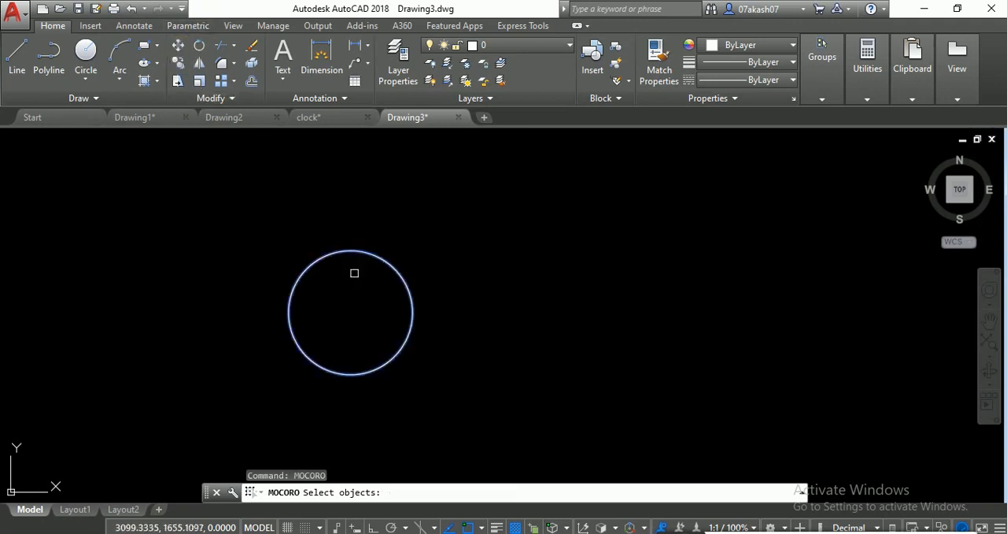
key(Return)
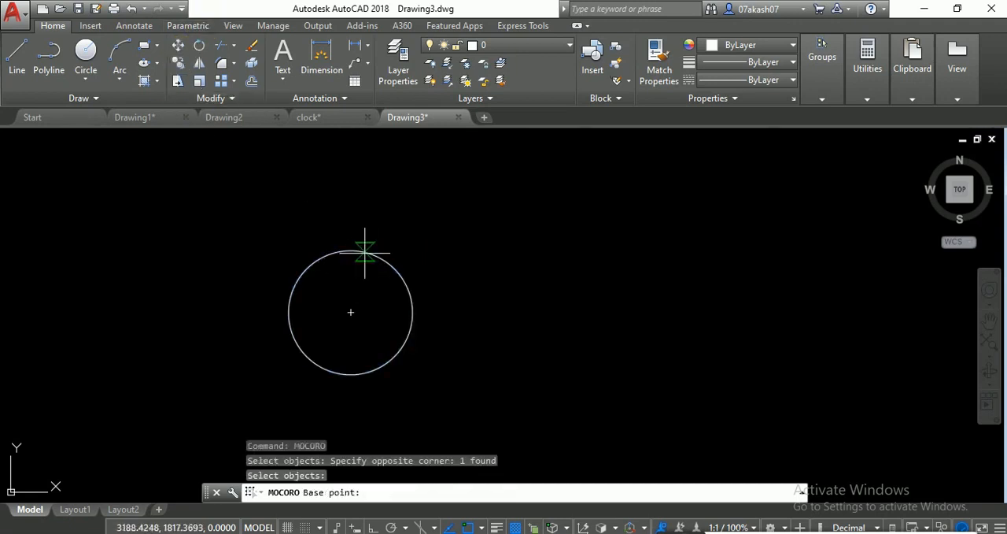
click(351, 312)
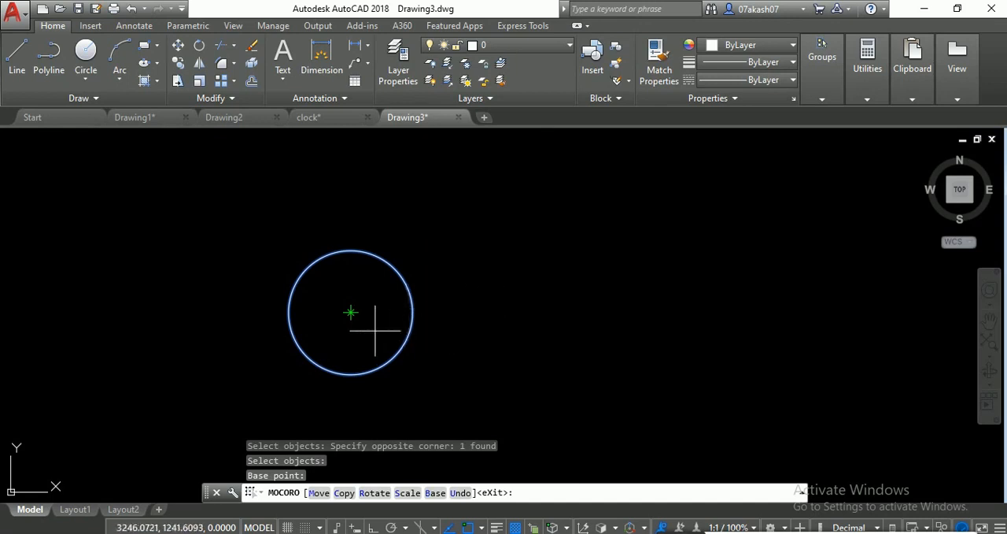
click(319, 492)
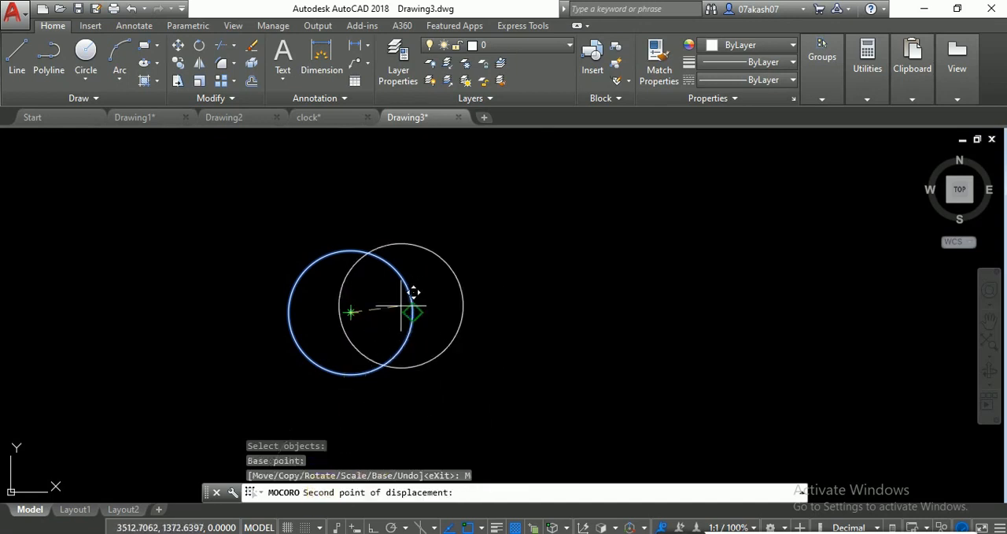
click(576, 266)
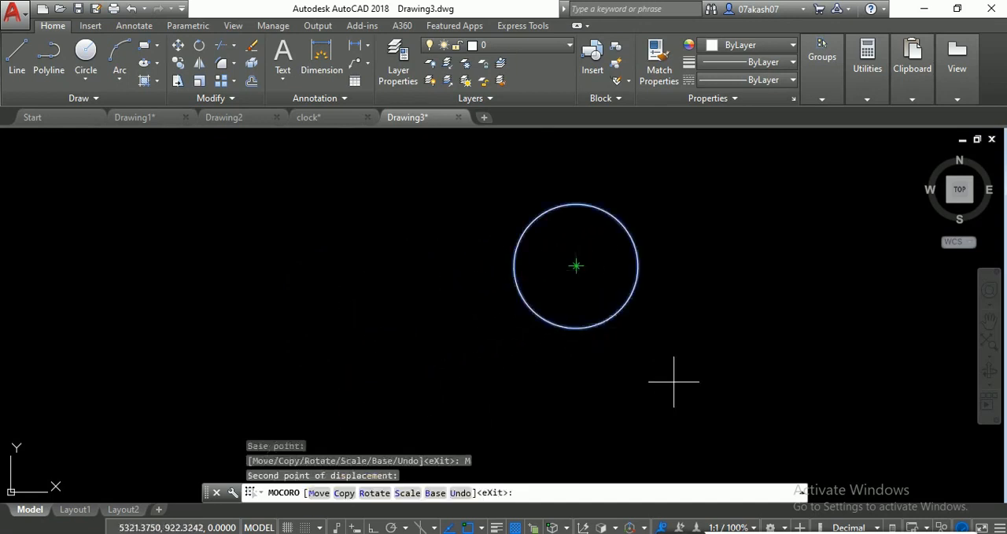
- Place three copies of the circle with MOCORO's Copy option, two to its left and one below it
click(348, 496)
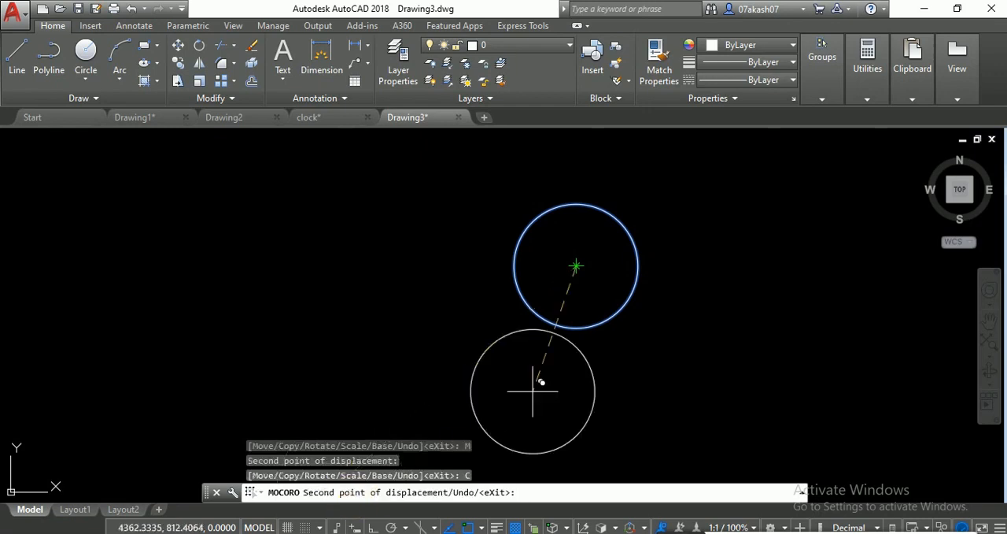
click(358, 266)
click(156, 299)
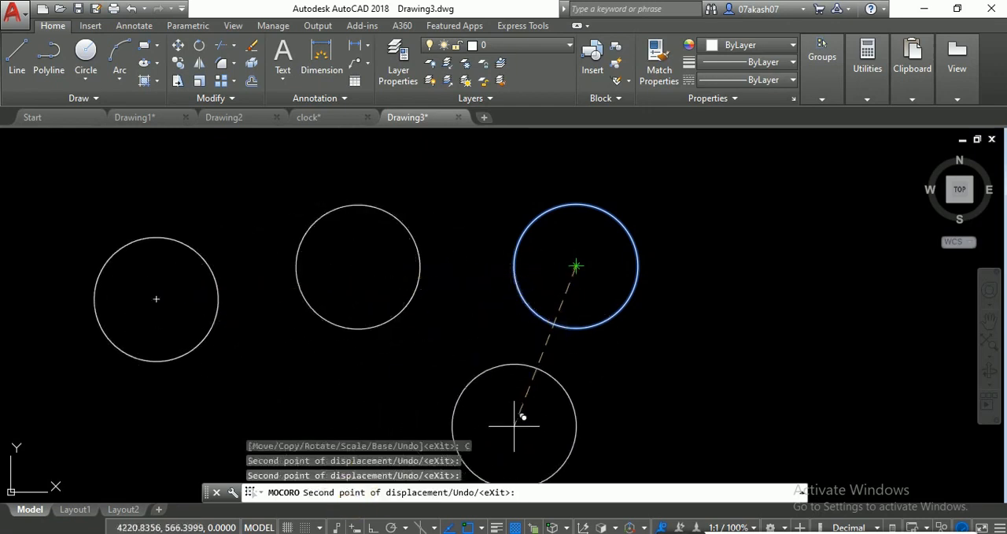
click(518, 414)
scroll(468, 337, down, 2)
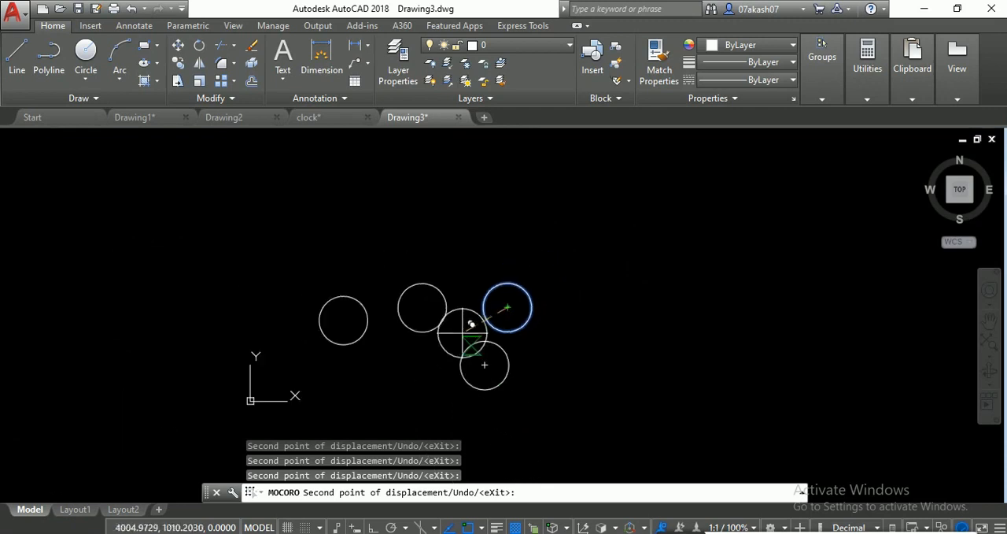
key(Return)
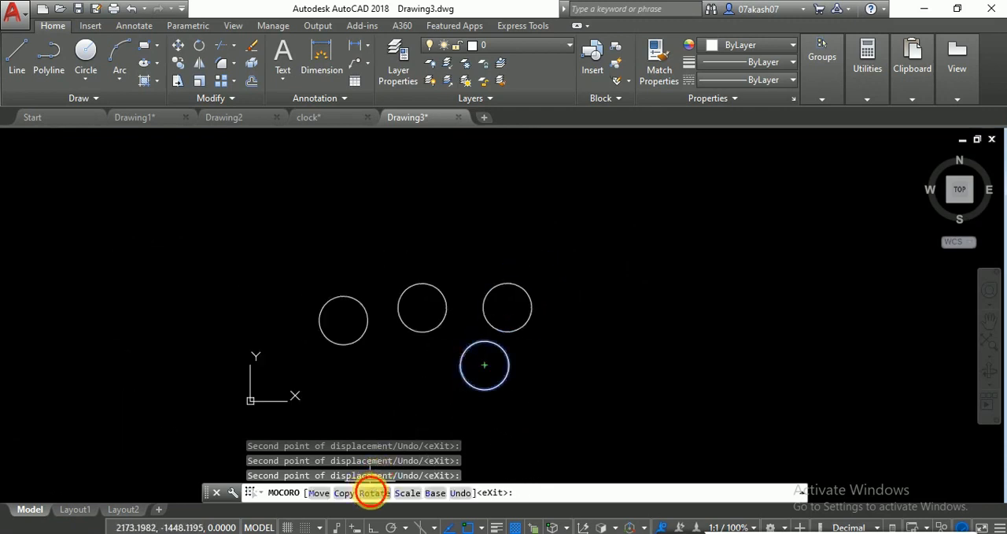
- Abandon rotating the lower circle and draw a wide rectangle to the right of the circles
click(375, 492)
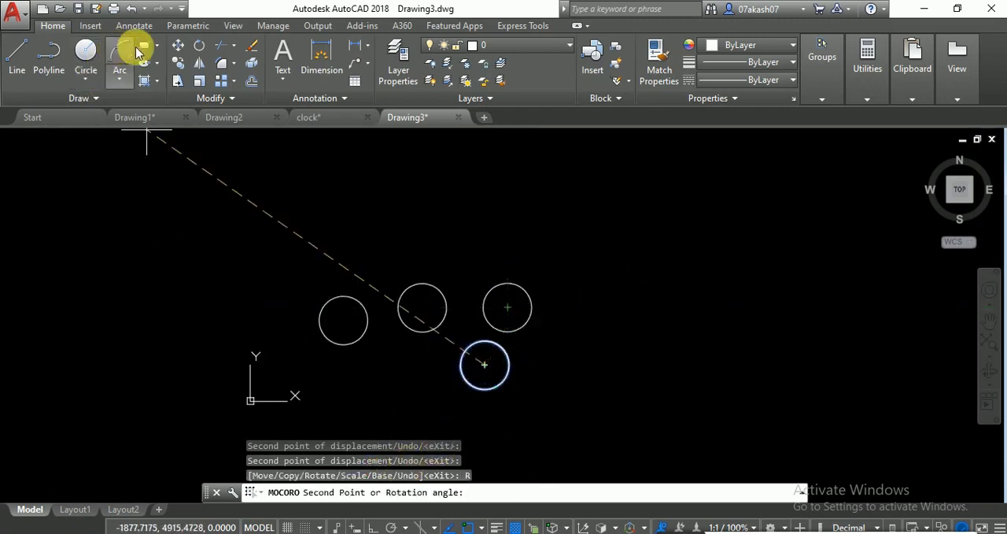
click(144, 48)
click(562, 301)
click(578, 269)
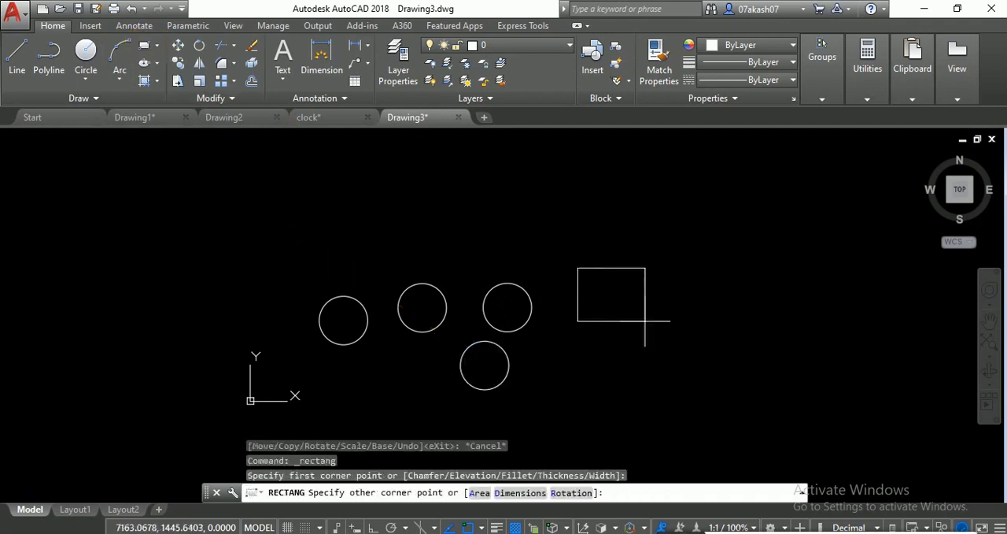
click(754, 332)
- Rotate the wide rectangle steeply counterclockwise with MOCORO, using its lower-left corner as the base point
right_click(485, 217)
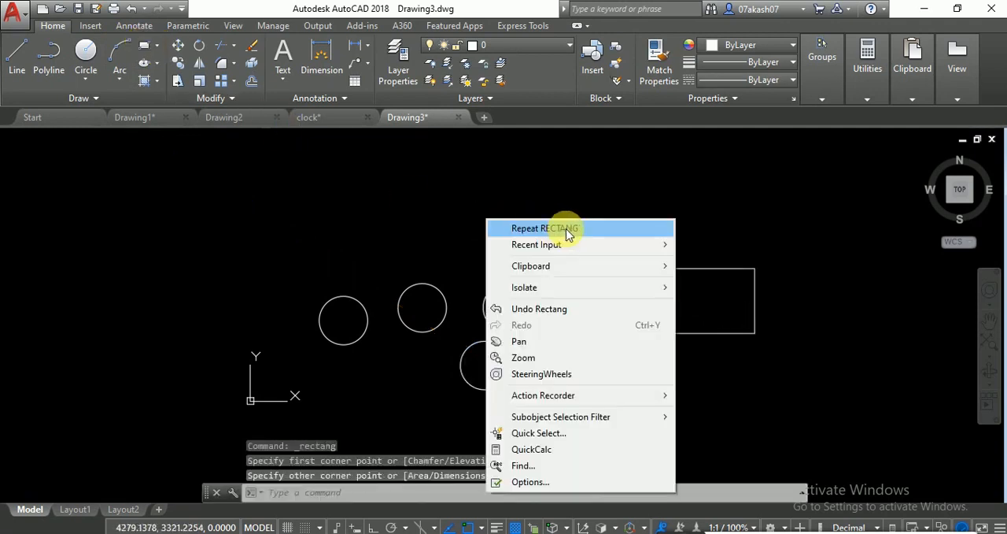
mouse_move(669, 252)
click(720, 260)
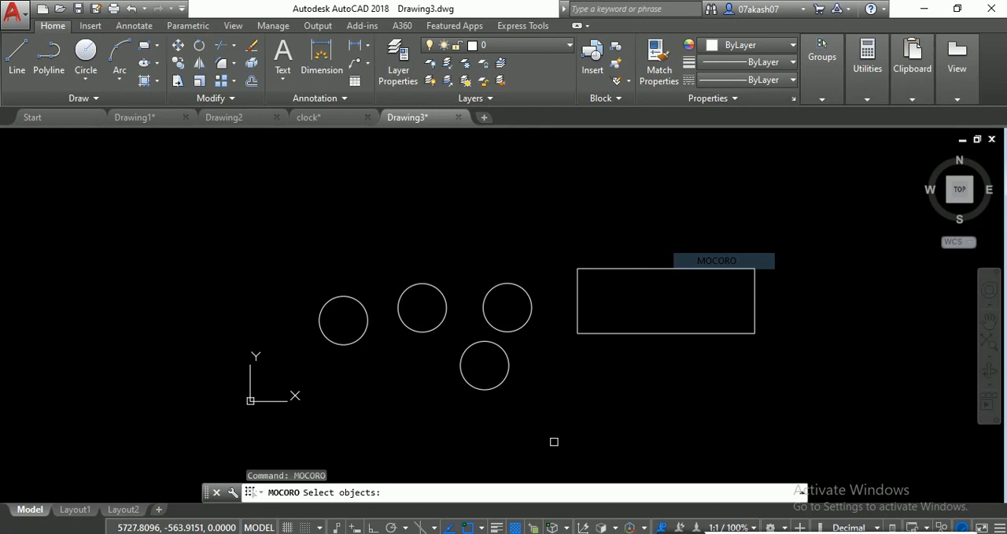
click(647, 318)
click(607, 373)
key(Return)
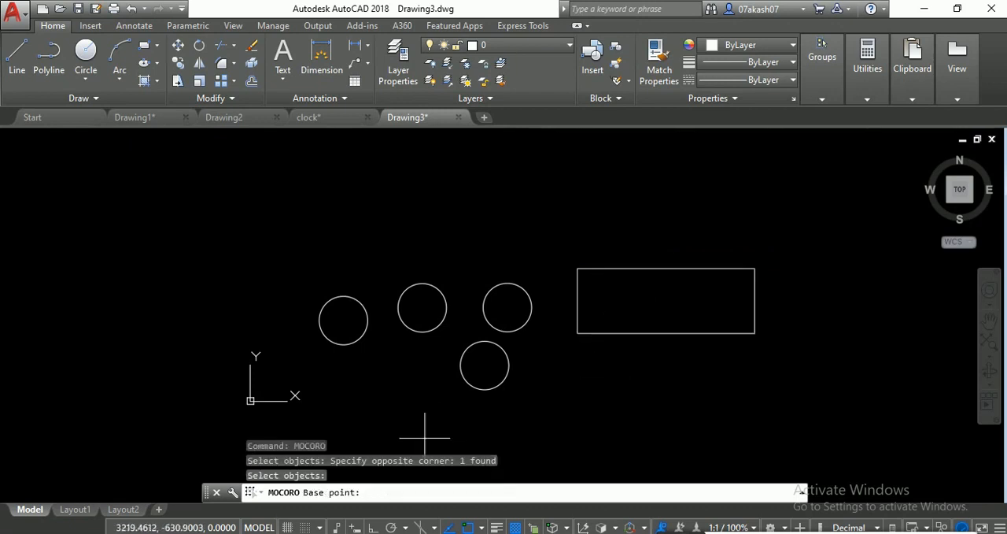
click(587, 331)
click(385, 491)
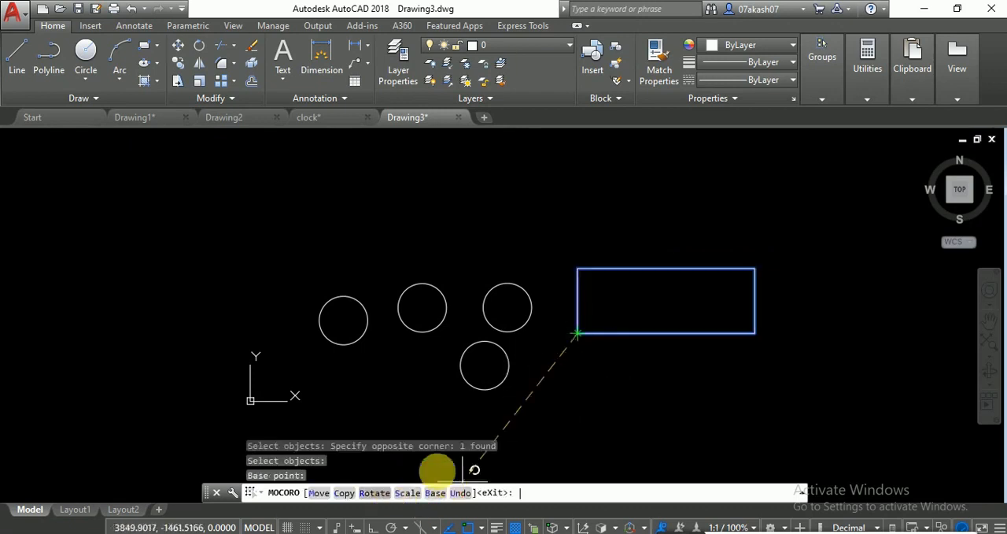
click(622, 244)
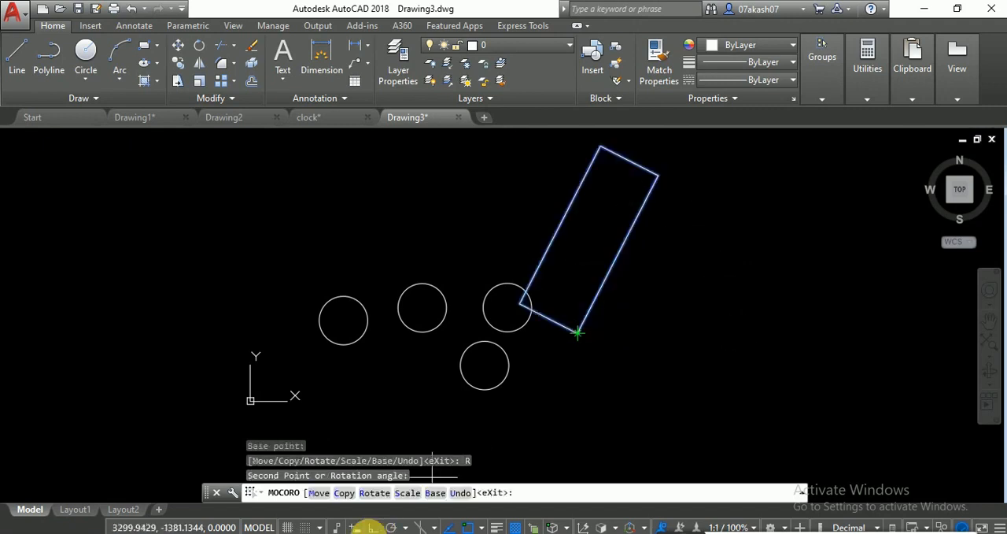
- Scale the rotated rectangle by a factor of 2 about the same base point and end MOCORO
click(408, 491)
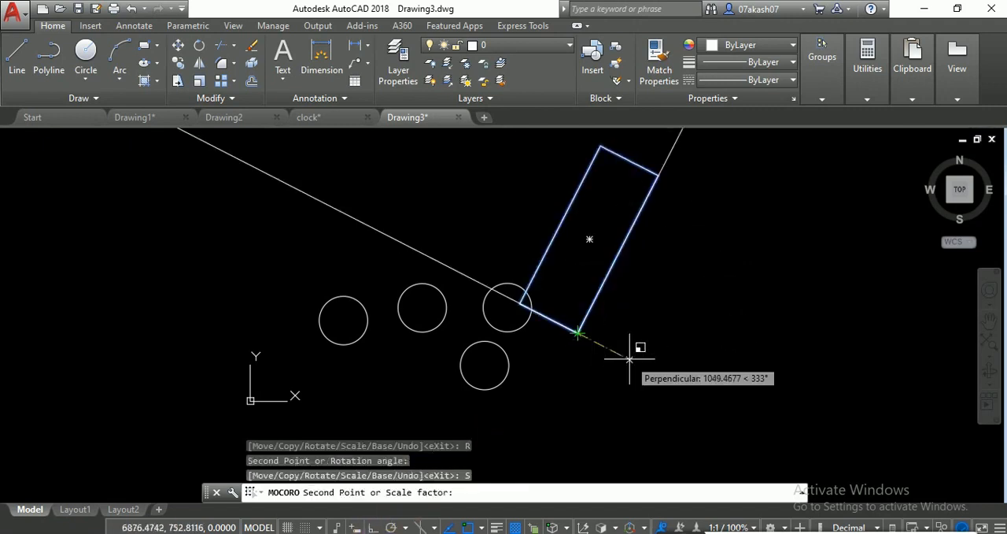
text(2)
key(Return)
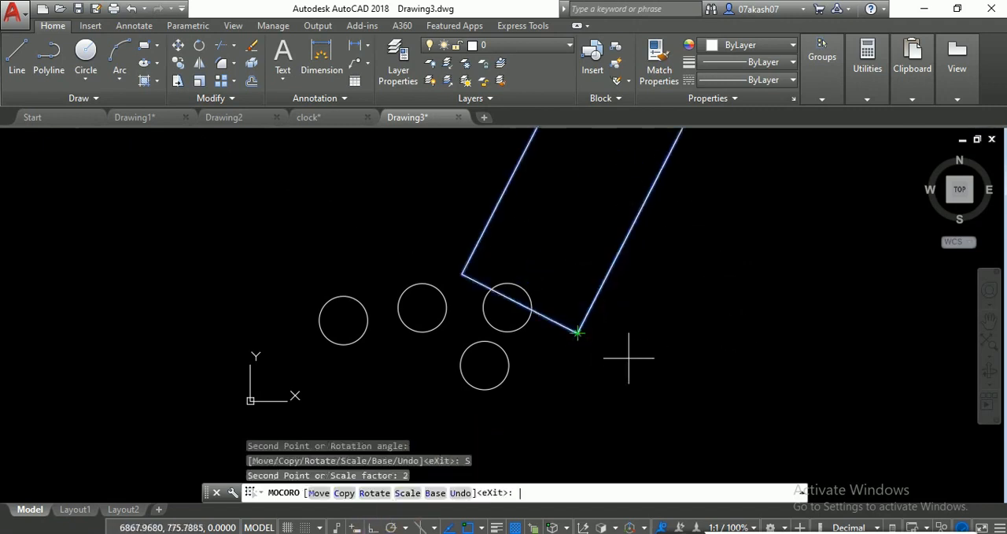
middle_drag(485, 408, 420, 468)
key(Escape)
scroll(496, 366, down, 2)
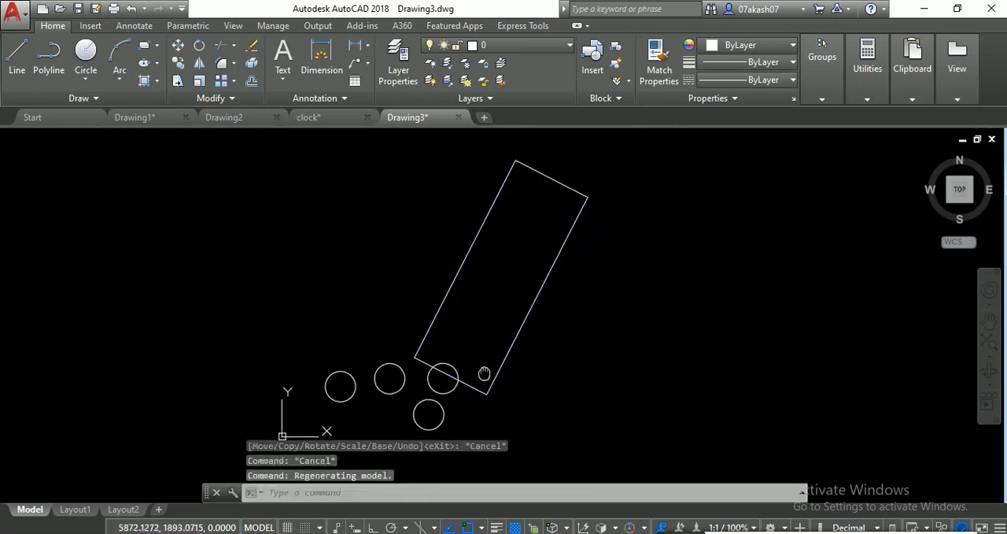
middle_drag(462, 420, 466, 357)
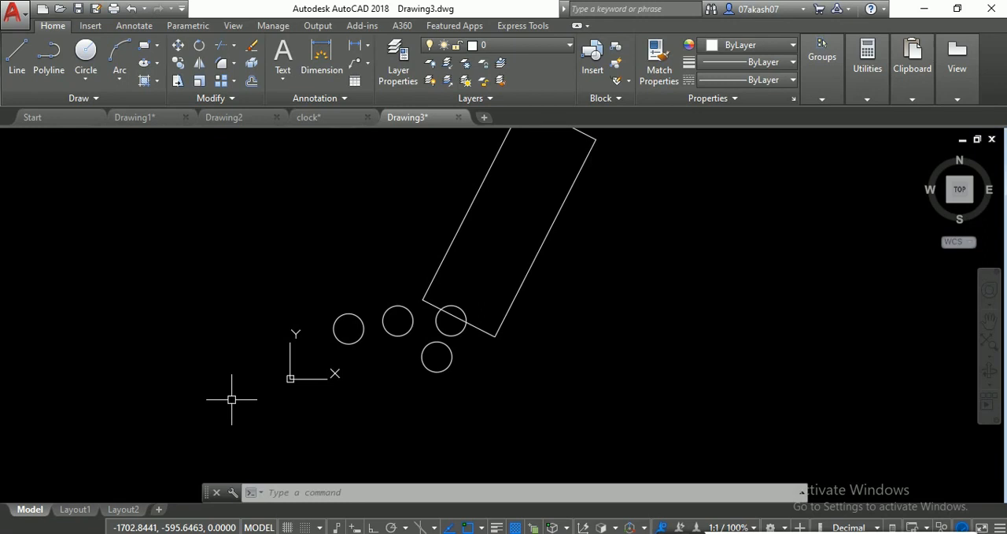
- Merge Layout1 and Layout2 into Model with LAYOUTMERGE, deleting the unused layouts
text(LAYO)
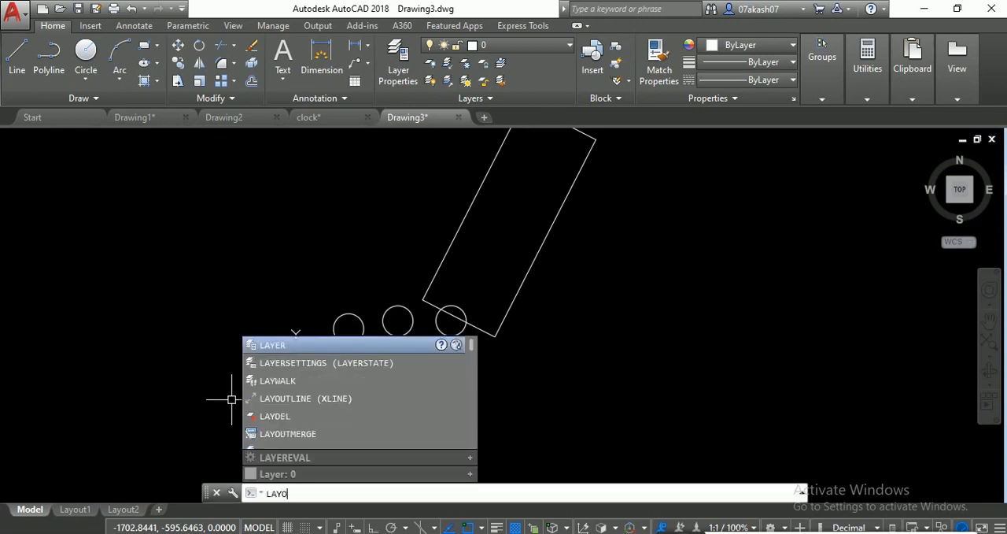
text(UTM)
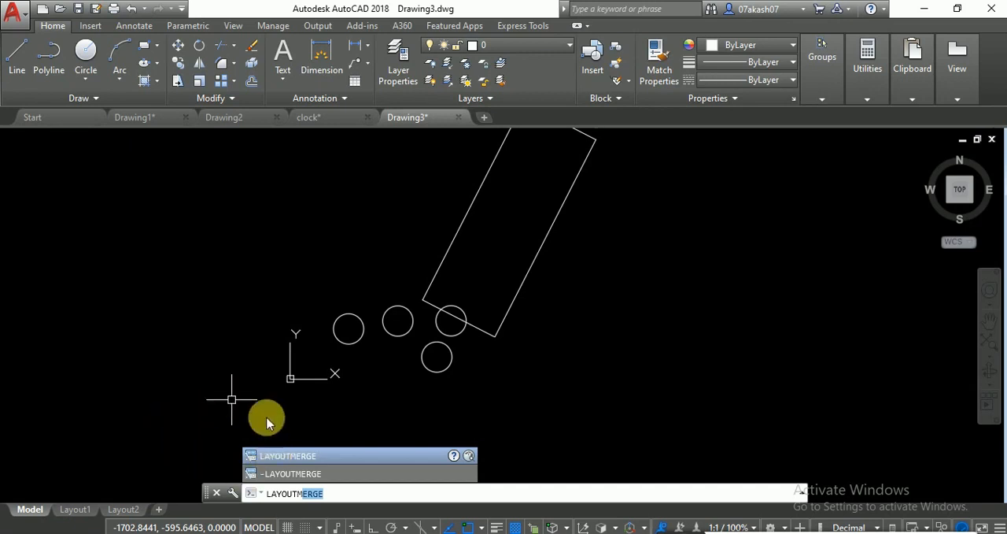
key(Return)
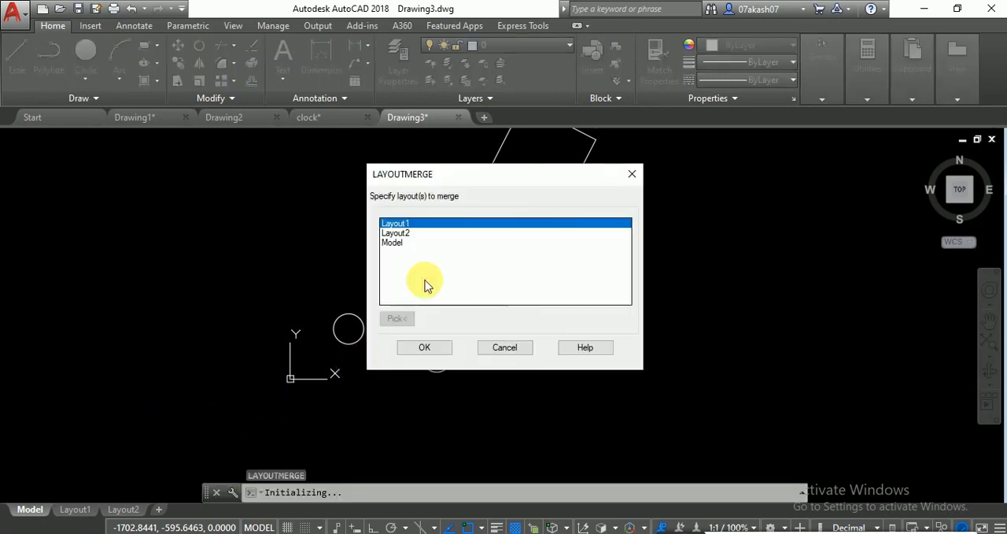
click(405, 234)
click(408, 224)
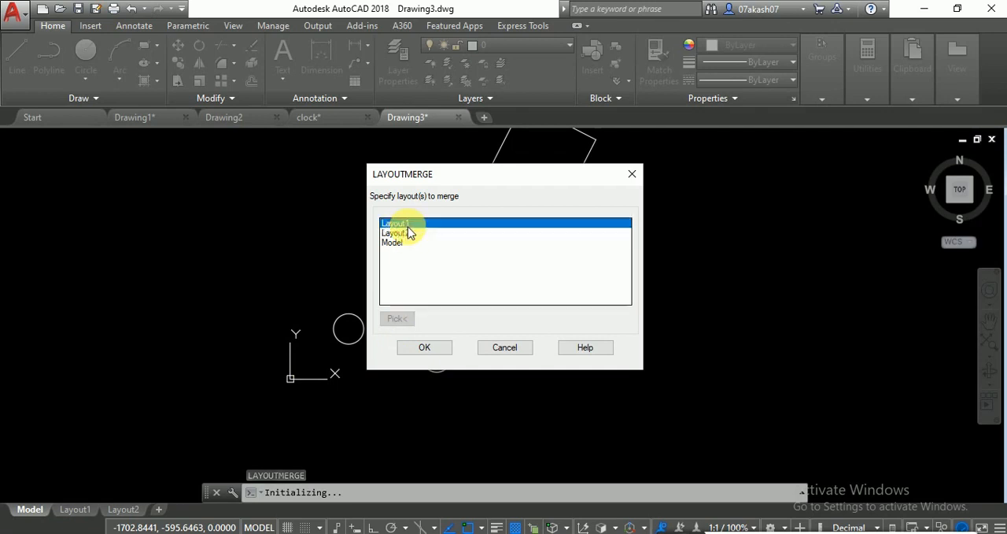
shift+click(403, 233)
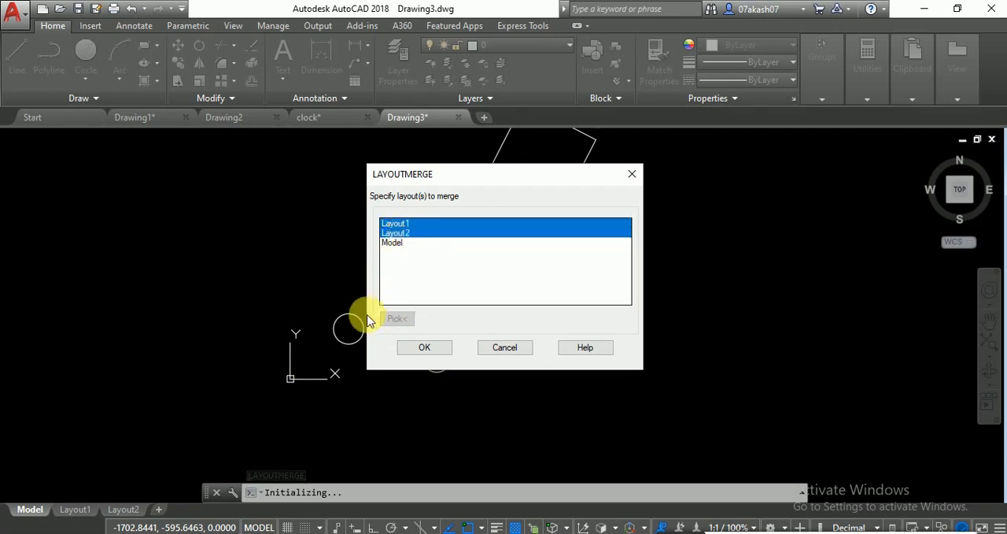
click(422, 348)
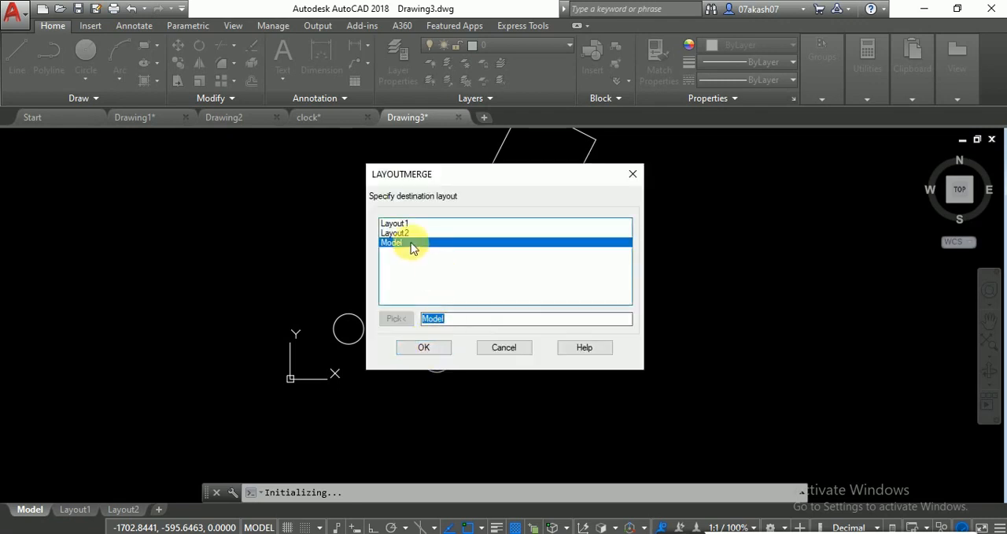
click(423, 347)
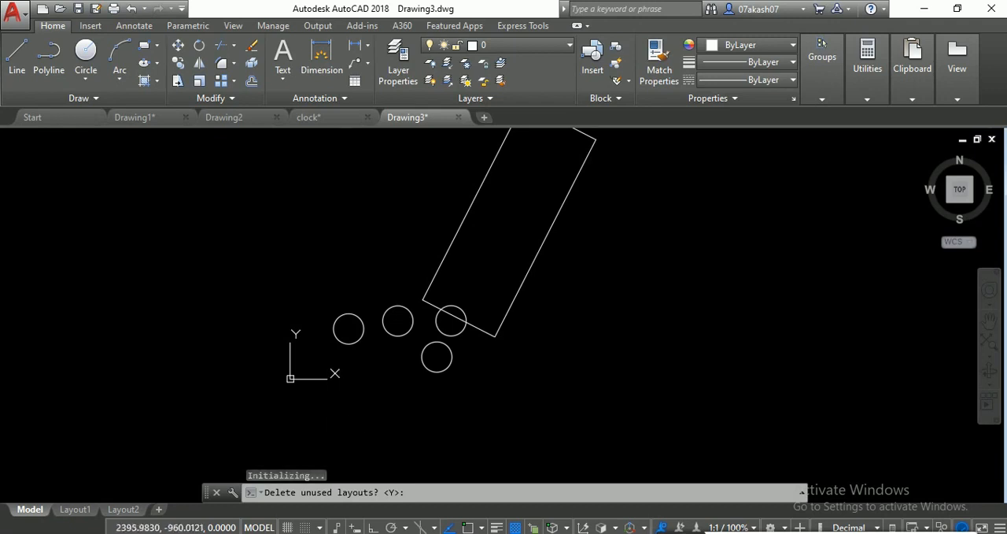
key(Return)
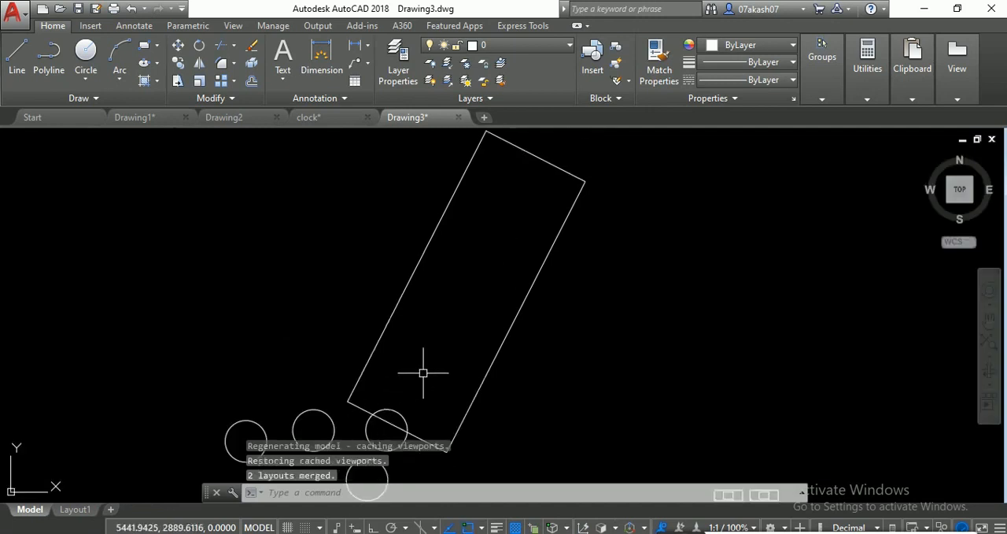
- Examine the two merged layout frames in model space, including their labels and inner viewport rectangles
scroll(423, 373, down, 4)
scroll(553, 362, up, 5)
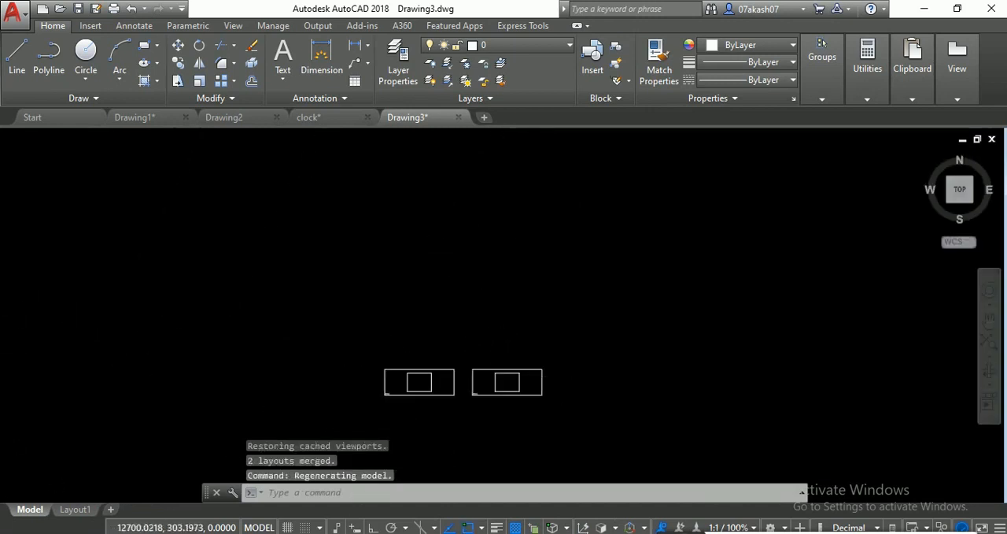
scroll(382, 405, up, 6)
scroll(336, 401, down, 3)
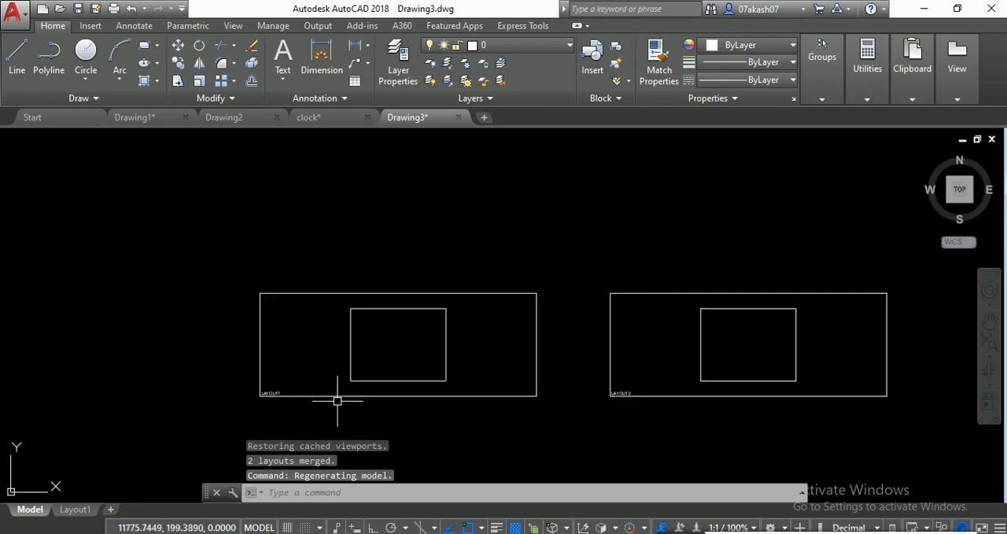
scroll(342, 390, down, 3)
scroll(467, 366, up, 5)
scroll(157, 307, down, 5)
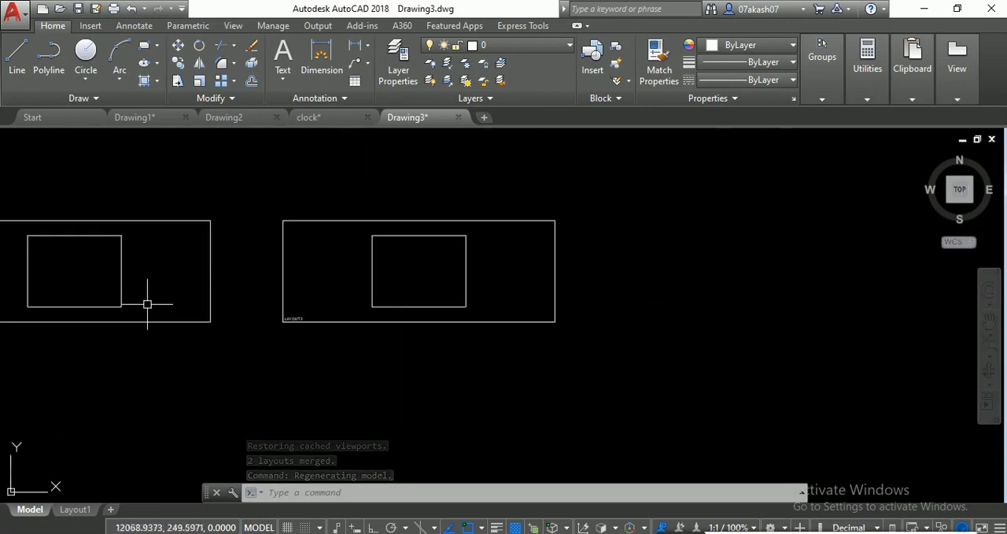
scroll(147, 303, down, 2)
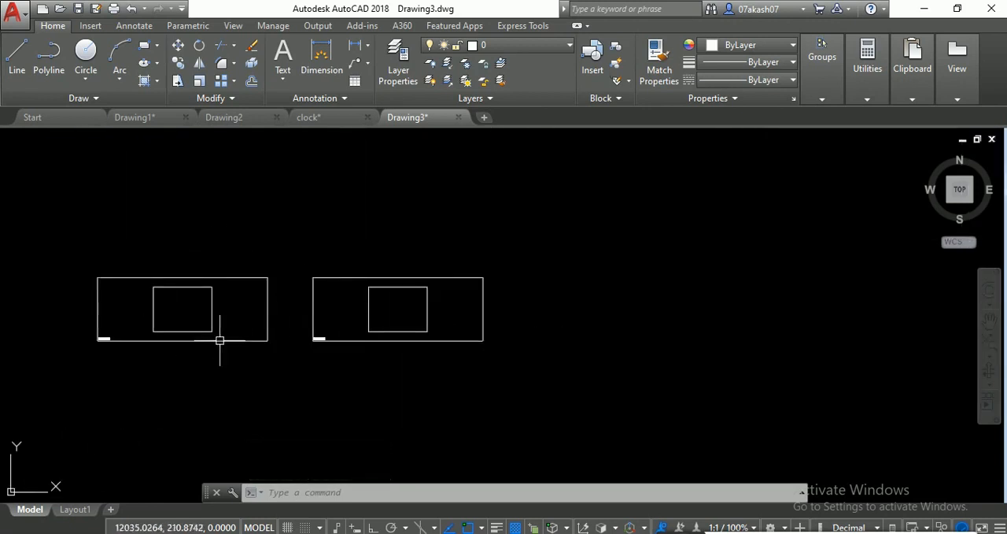
scroll(418, 297, up, 4)
scroll(342, 322, down, 4)
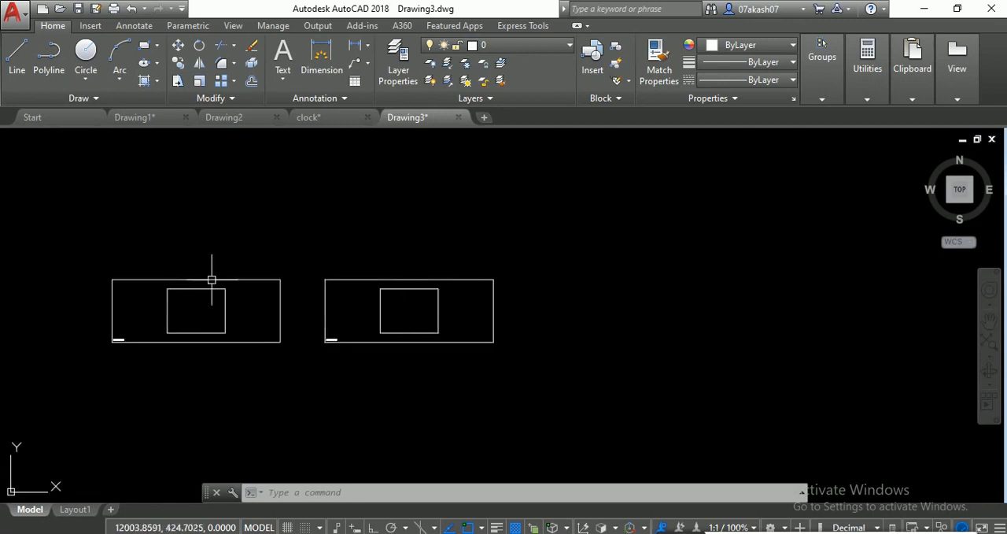
scroll(178, 334, up, 4)
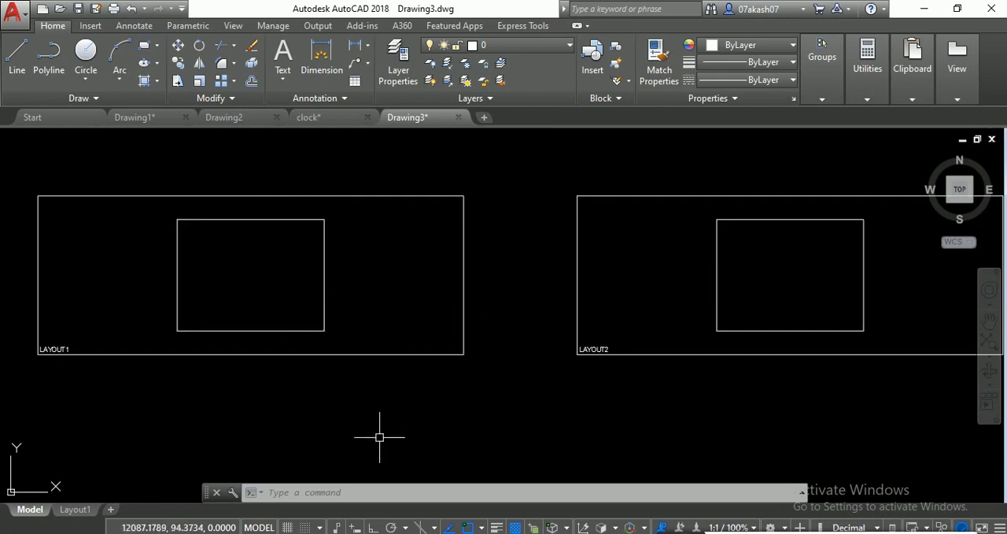
scroll(339, 315, down, 4)
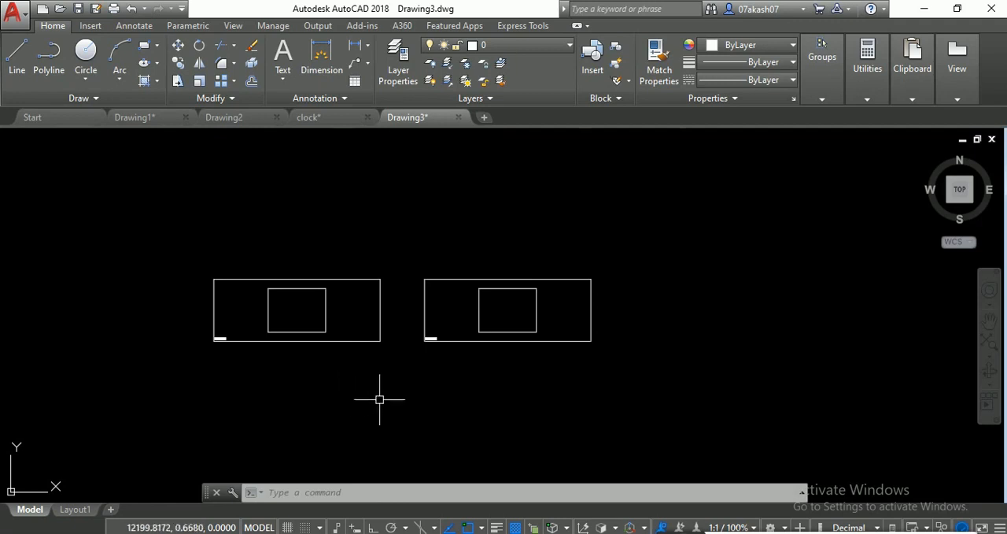
- Erase all objects and draw a wide, upward-bulging three-point arc across the middle of the drawing area
scroll(307, 323, up, 2)
key(ctrl+a)
key(Delete)
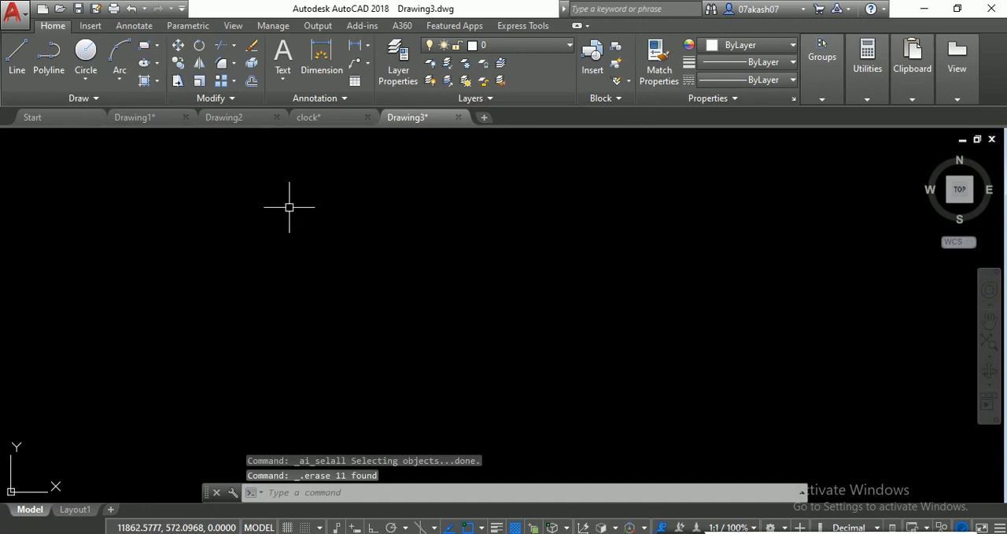
click(119, 59)
click(269, 347)
click(449, 252)
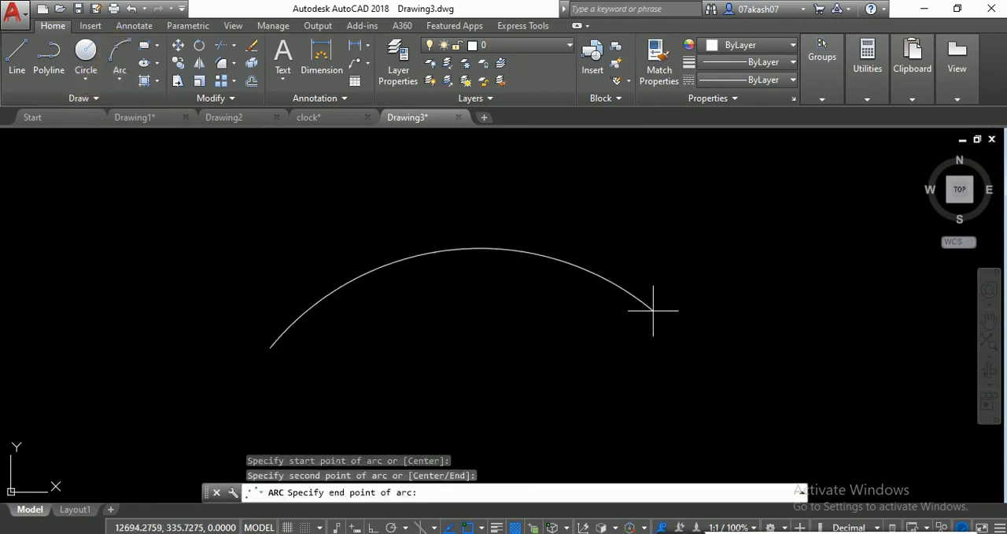
click(677, 378)
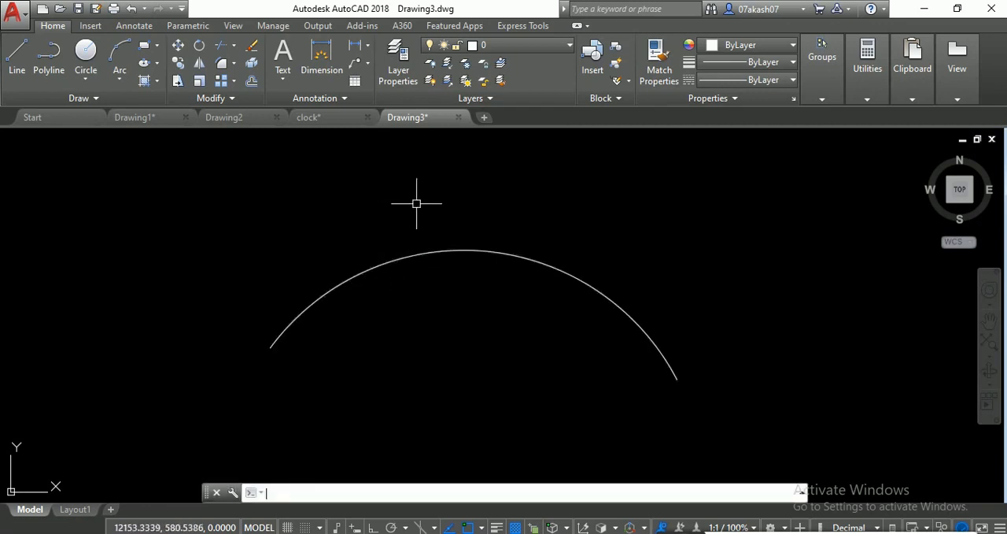
- Start ARCTEXT on the arc and enter a person's full name, centred along the arc on its convex side
text(RCTE)
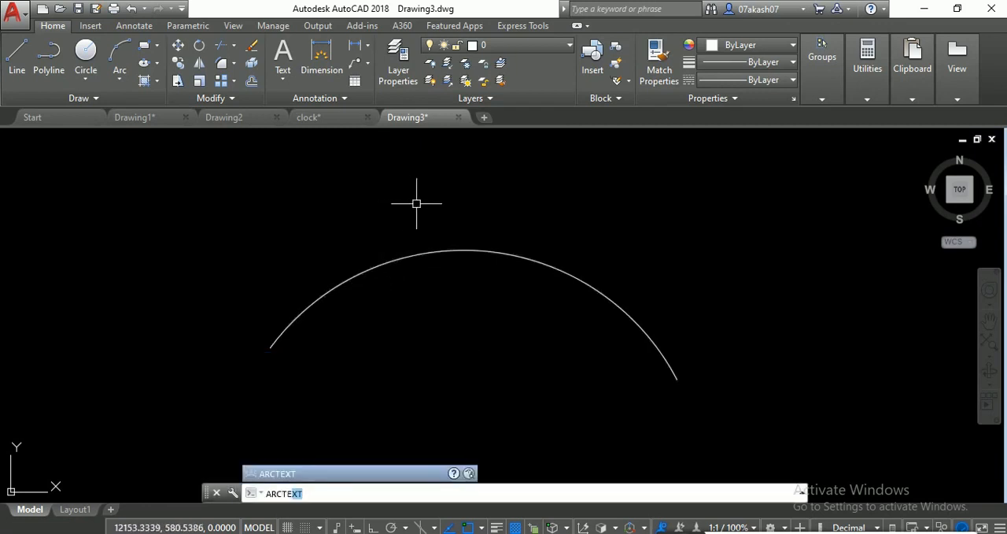
text(XT)
key(Return)
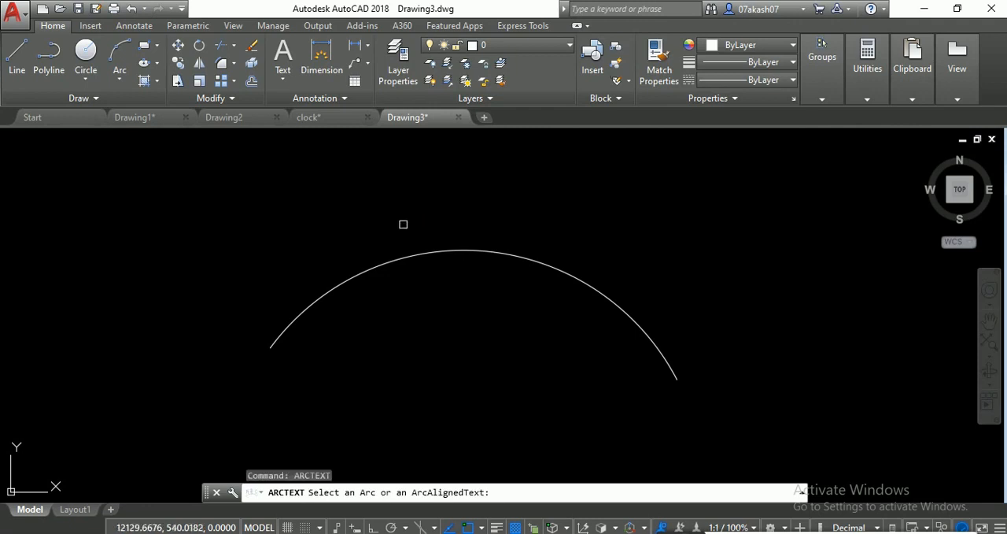
click(375, 259)
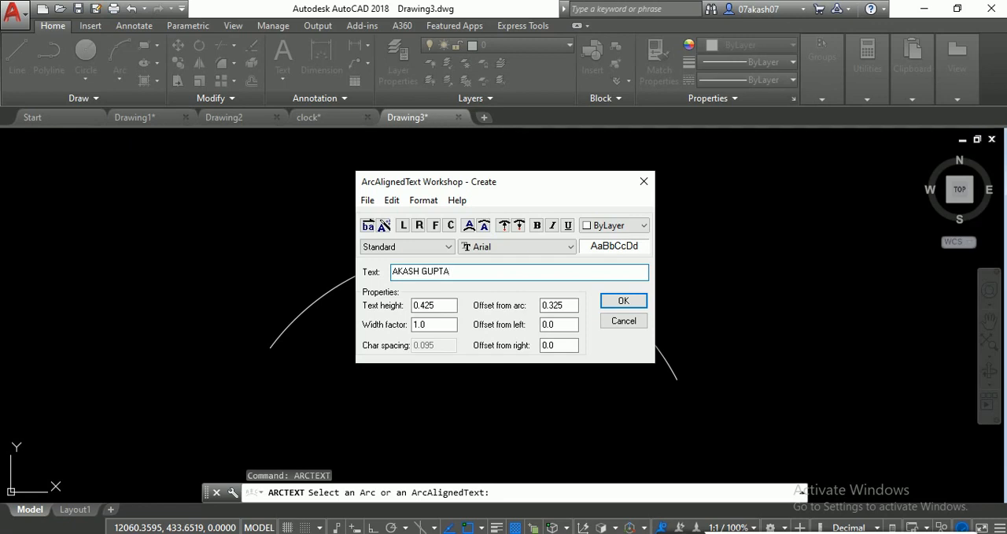
click(449, 226)
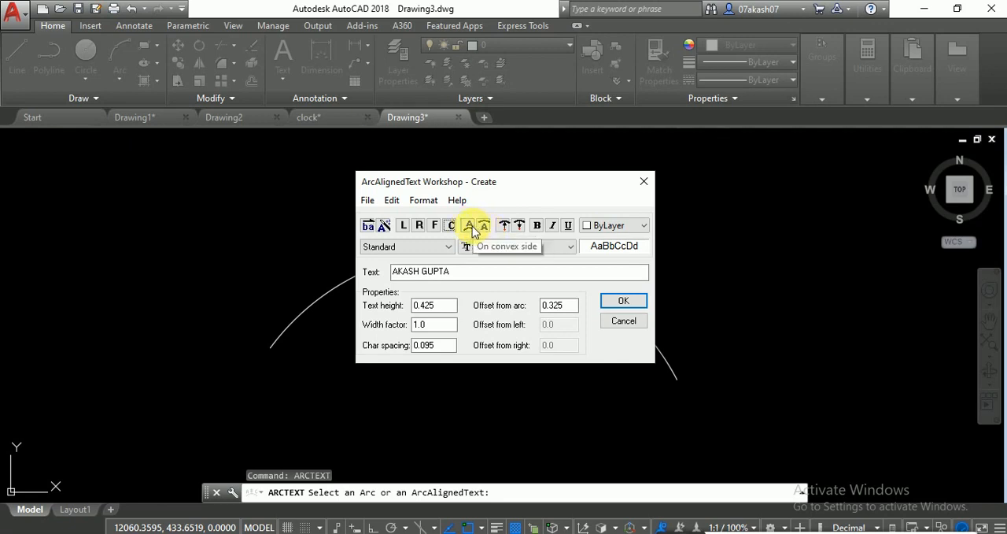
click(470, 227)
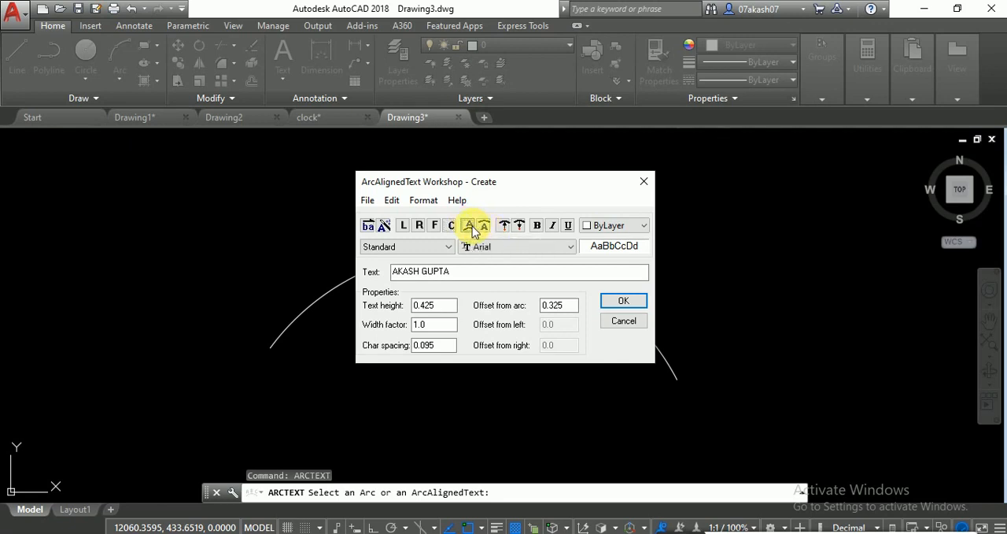
- Set the arc-aligned text height to 2
double_click(429, 305)
text(2)
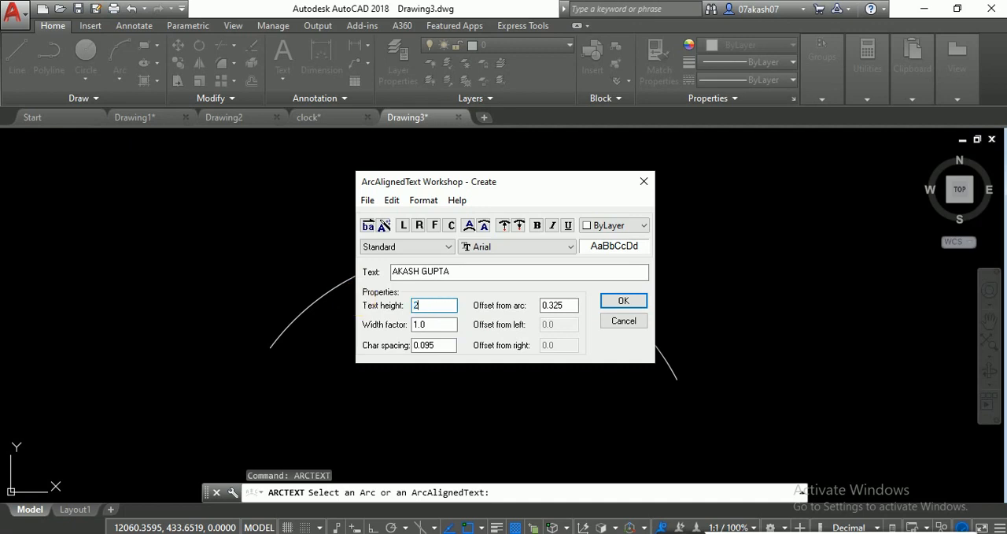
key(Tab)
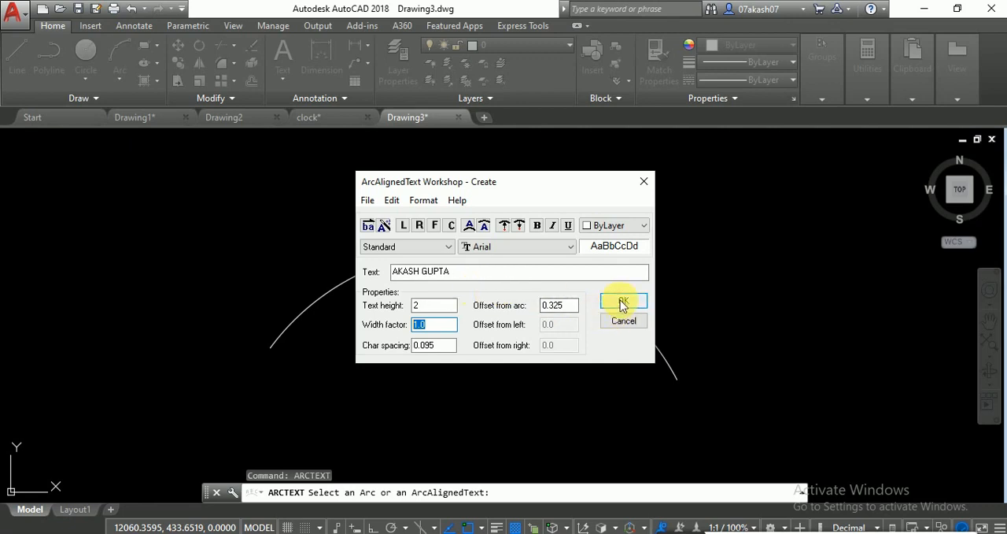
click(613, 226)
click(615, 230)
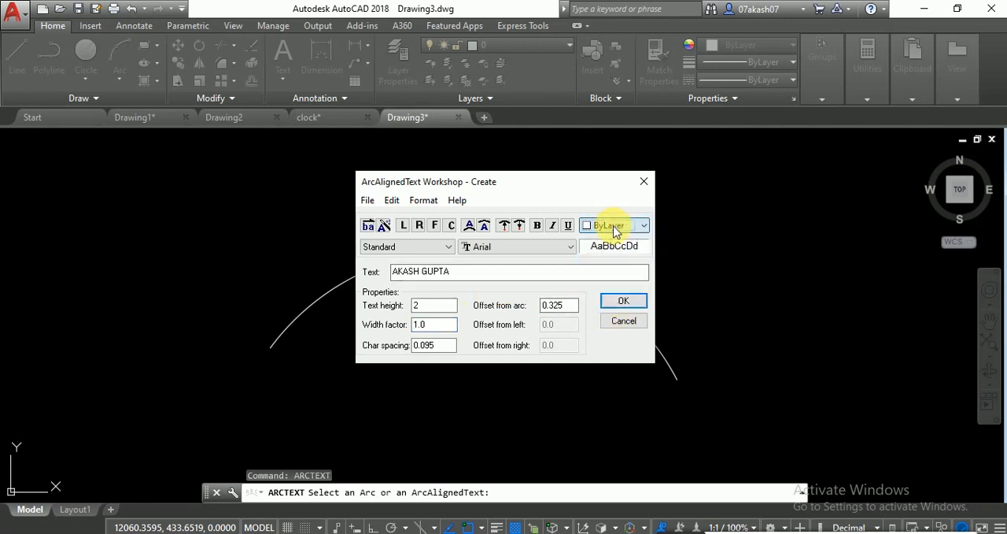
- Create the arc-aligned name on the arc and inspect the new text's properties
click(622, 301)
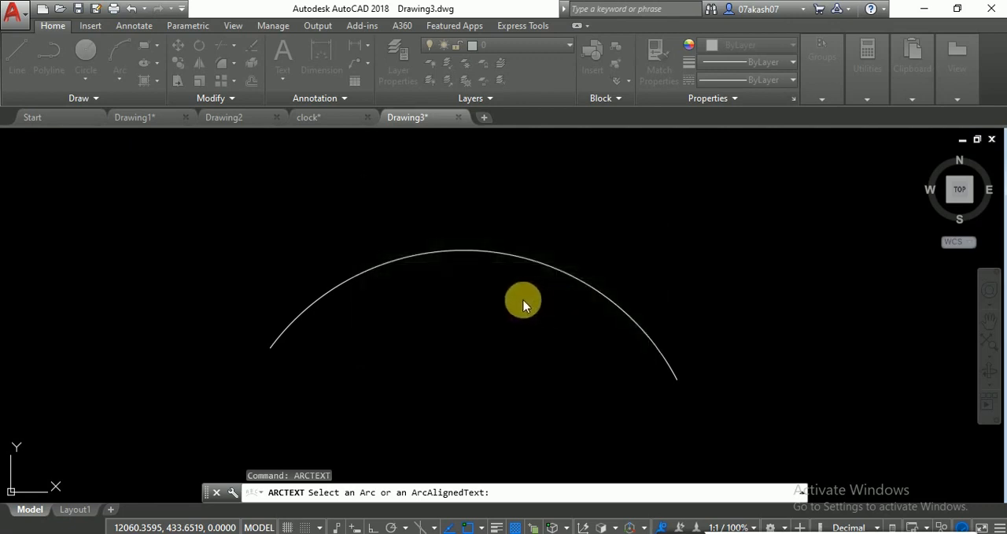
scroll(456, 270, up, 5)
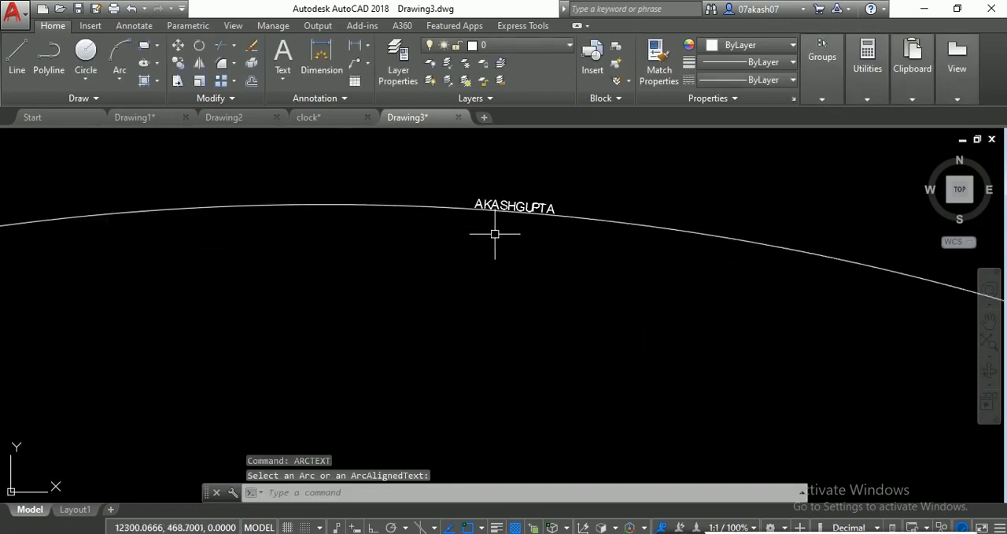
click(516, 209)
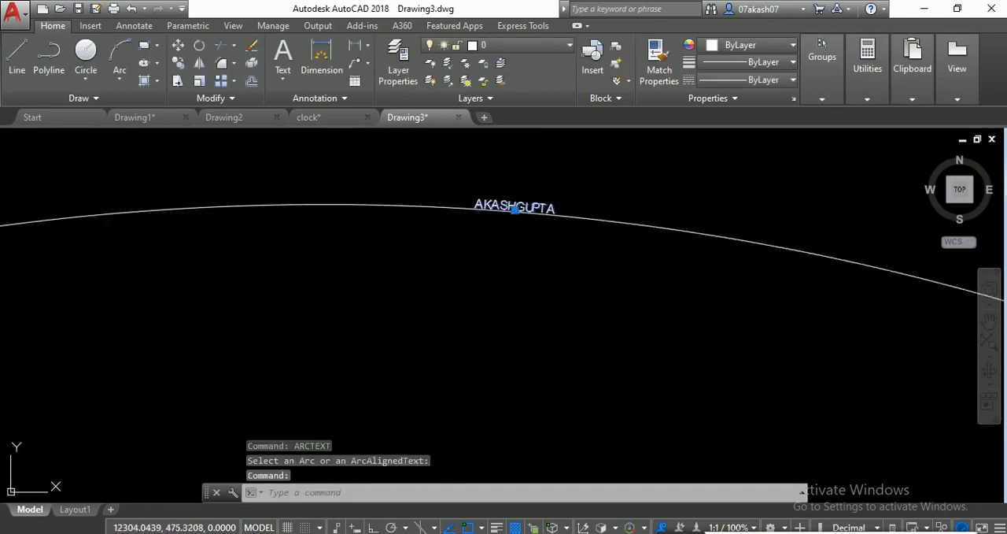
key(ctrl+1)
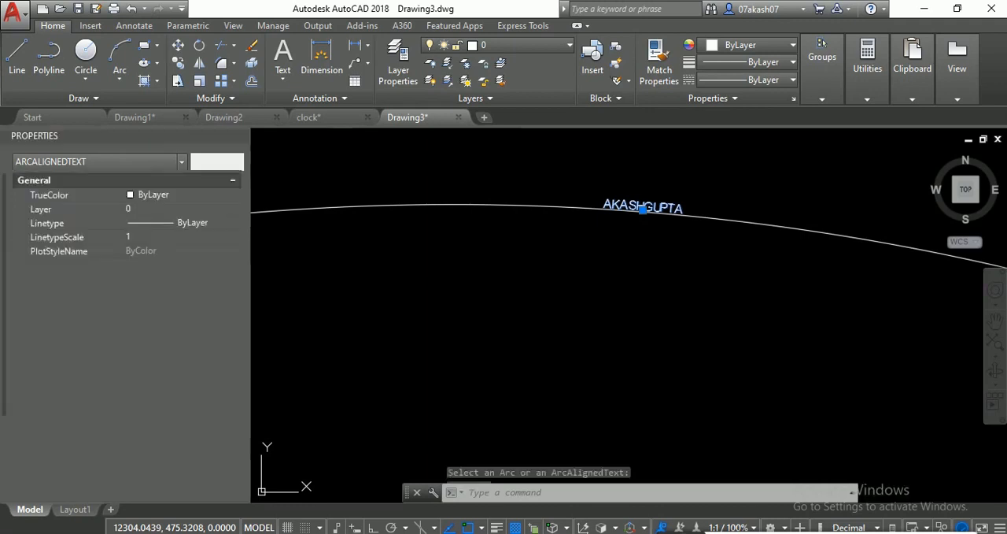
click(240, 135)
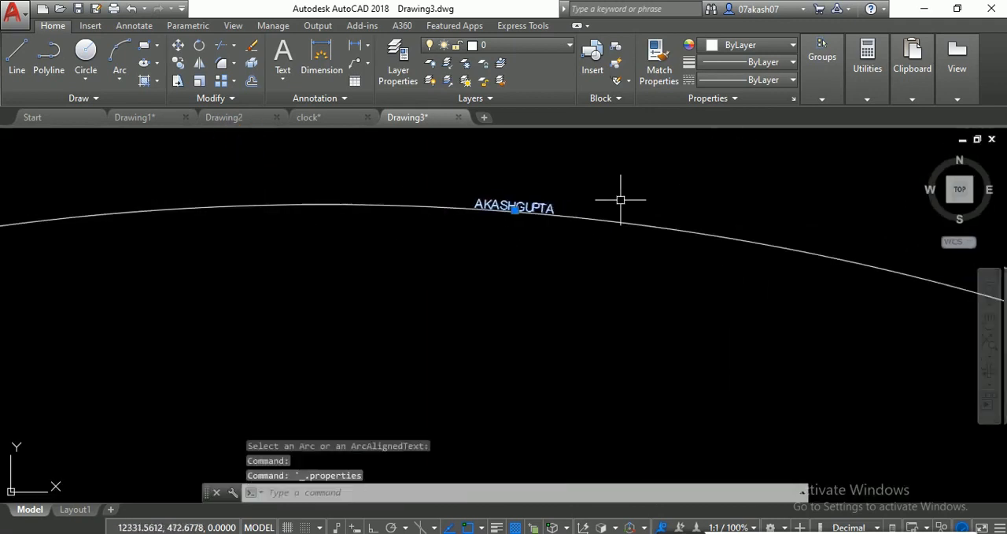
key(Escape)
key(Escape)
key(Escape)
scroll(522, 209, down, 4)
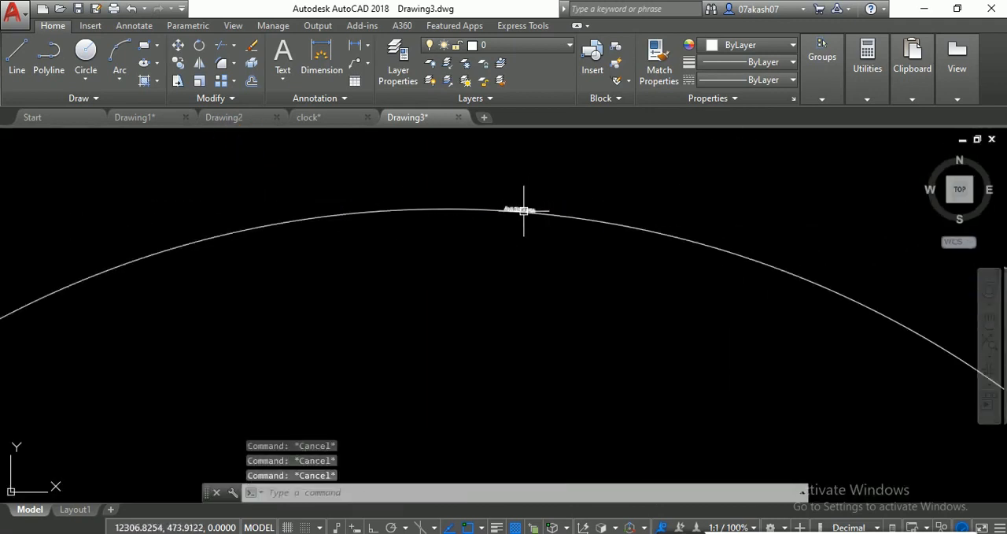
- Start ARCTEXT on the same arc again and enter XFGBSDFBHRSTHBRXFT with a text height of 30
text(ARCTEXT)
key(Return)
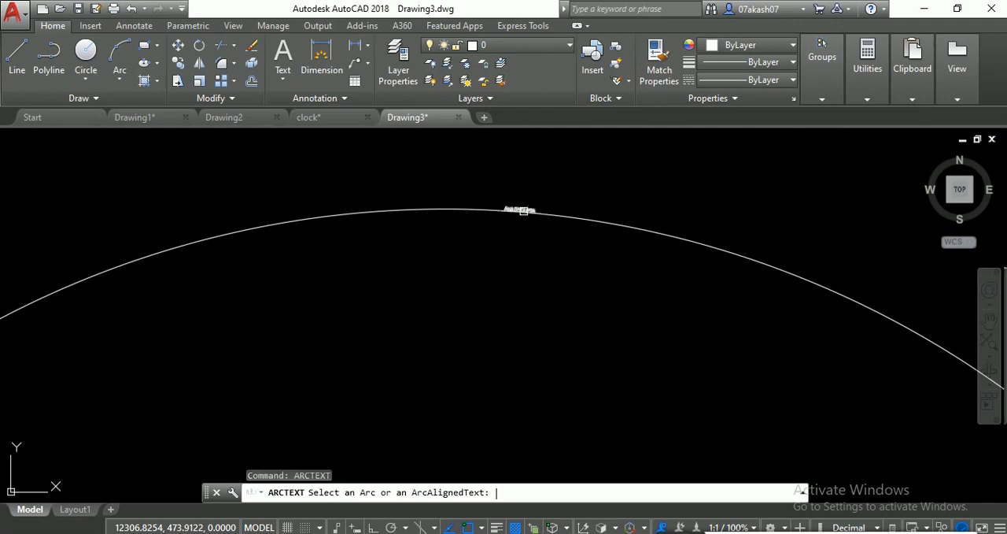
click(417, 201)
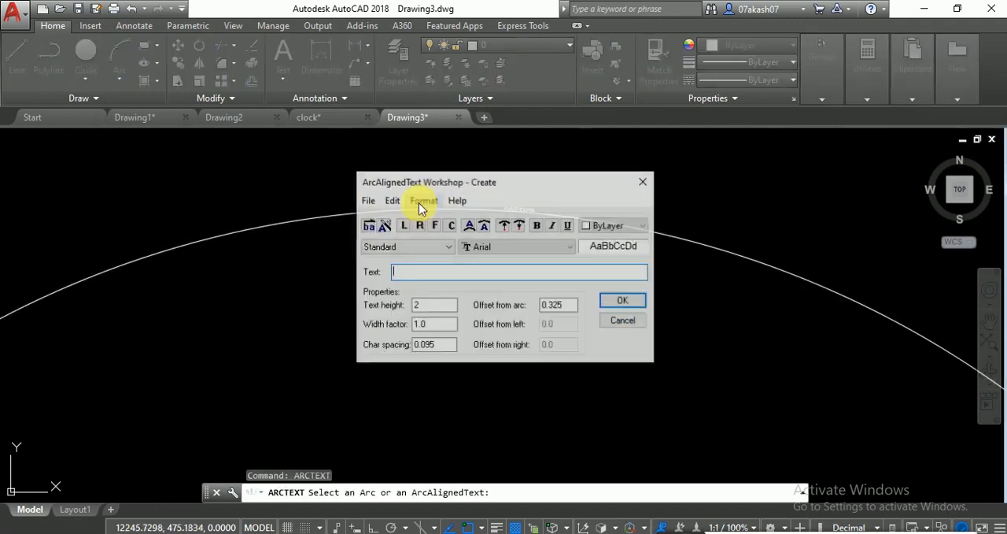
text(XFGBSDFBHRSTHBRXFT)
key(Tab)
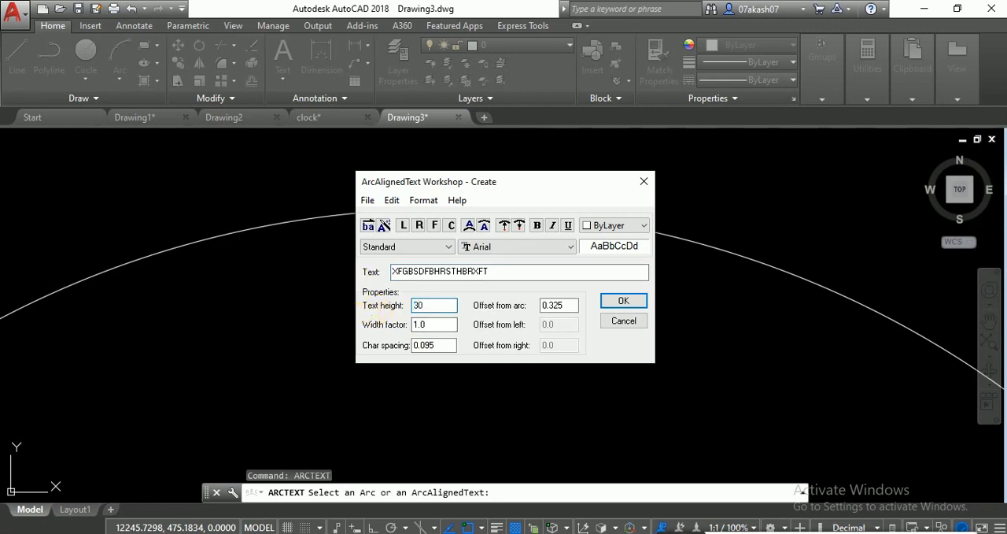
- Make the new arc text bold and italic and create it on the concave side of the arc
click(550, 226)
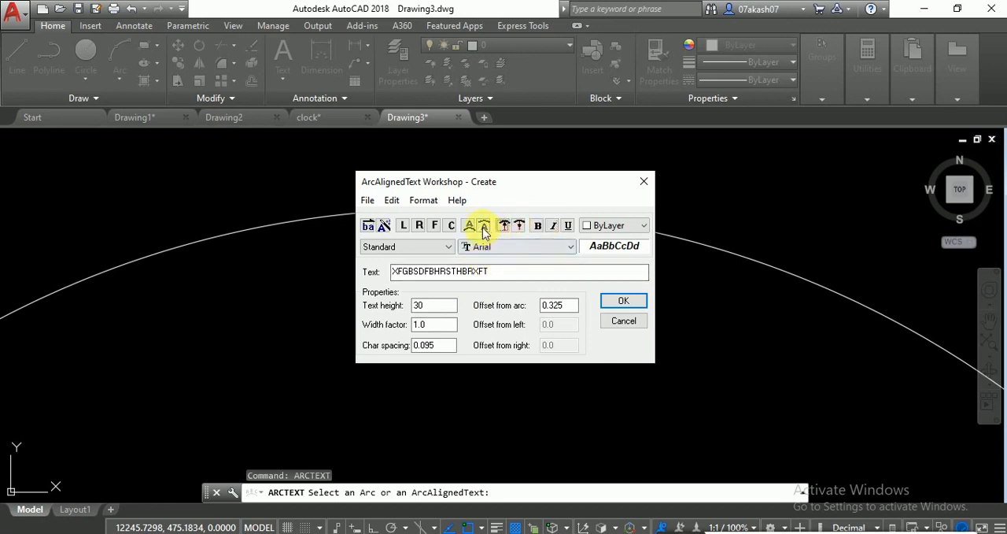
click(622, 301)
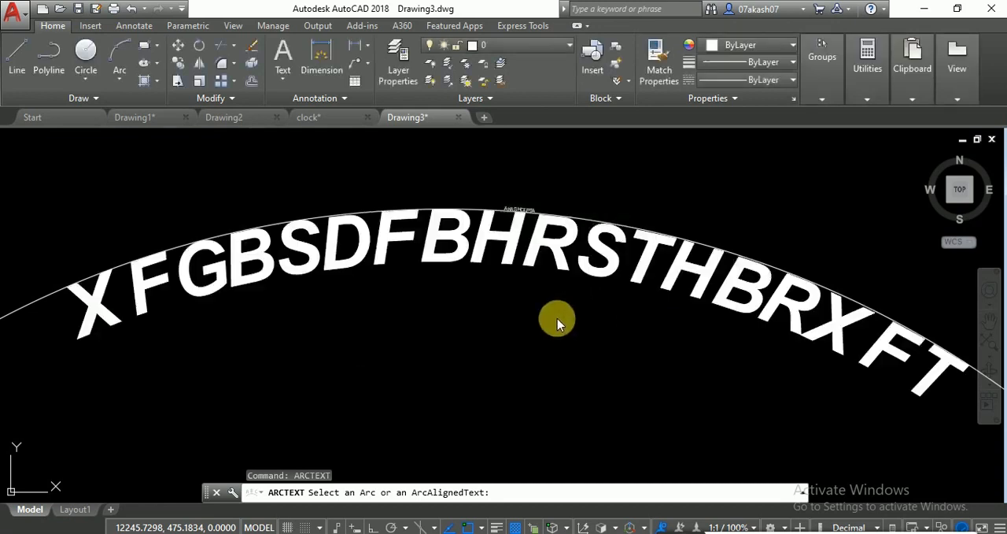
scroll(557, 318, down, 2)
scroll(553, 319, down, 2)
scroll(585, 318, up, 2)
scroll(582, 315, down, 3)
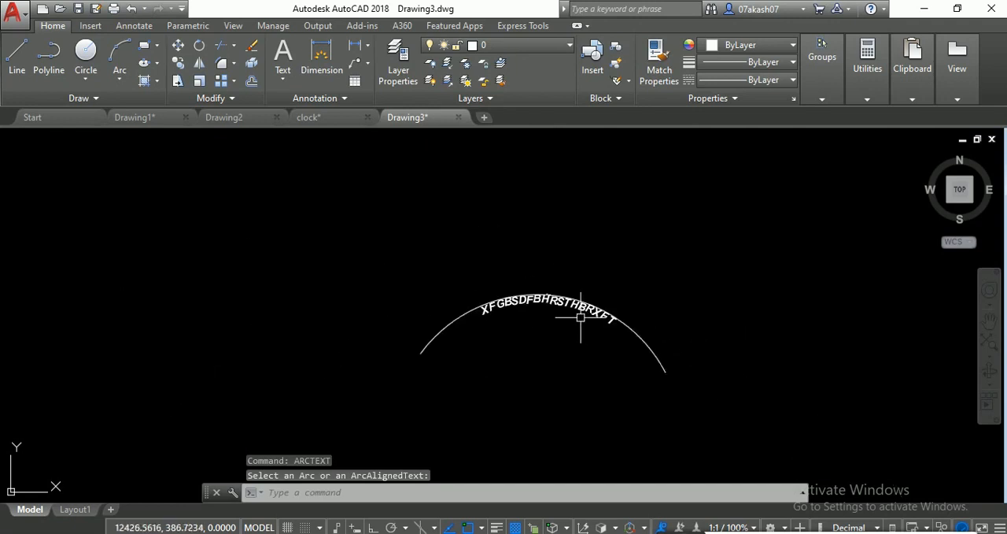
scroll(553, 293, up, 4)
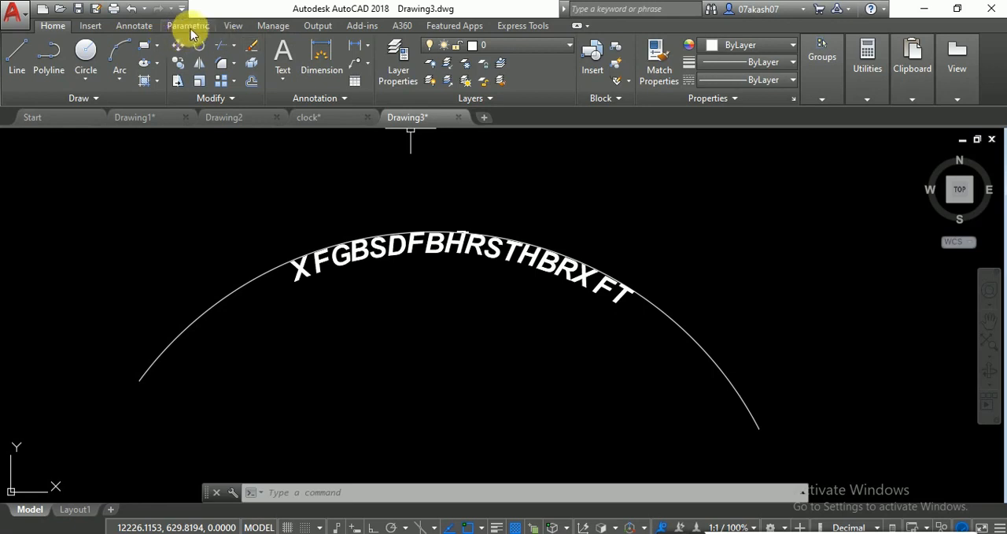
- Look up the arc-aligned text command among the Express Tools
click(272, 26)
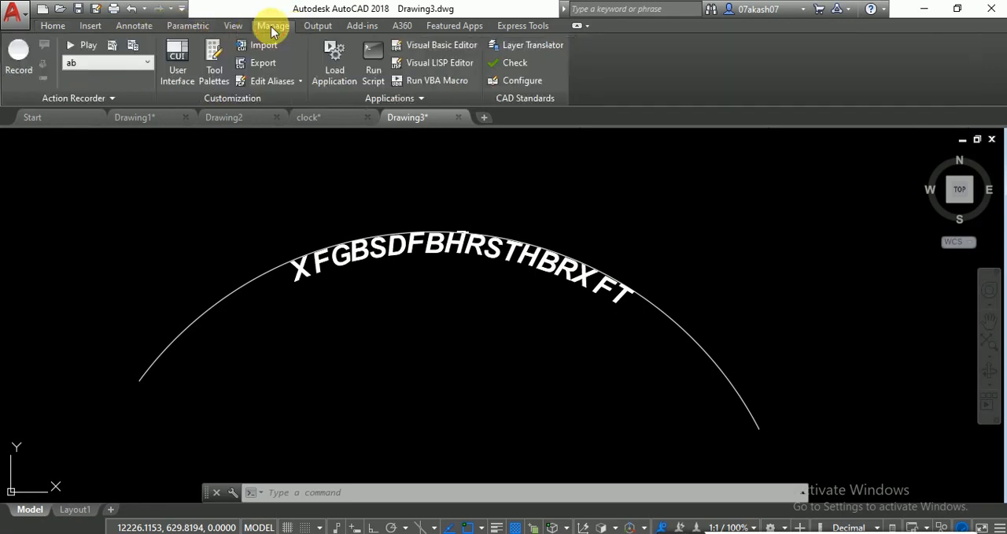
click(510, 26)
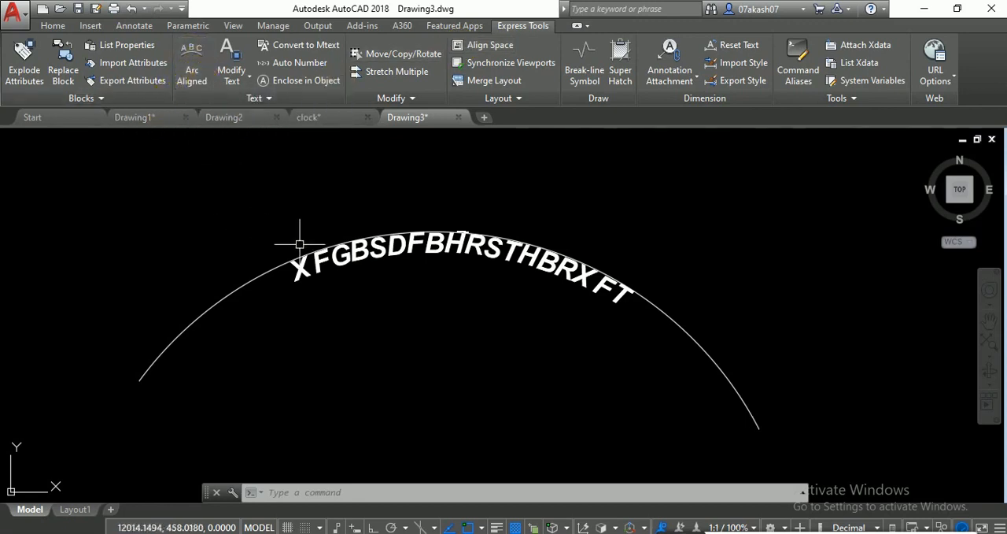
scroll(504, 319, down, 3)
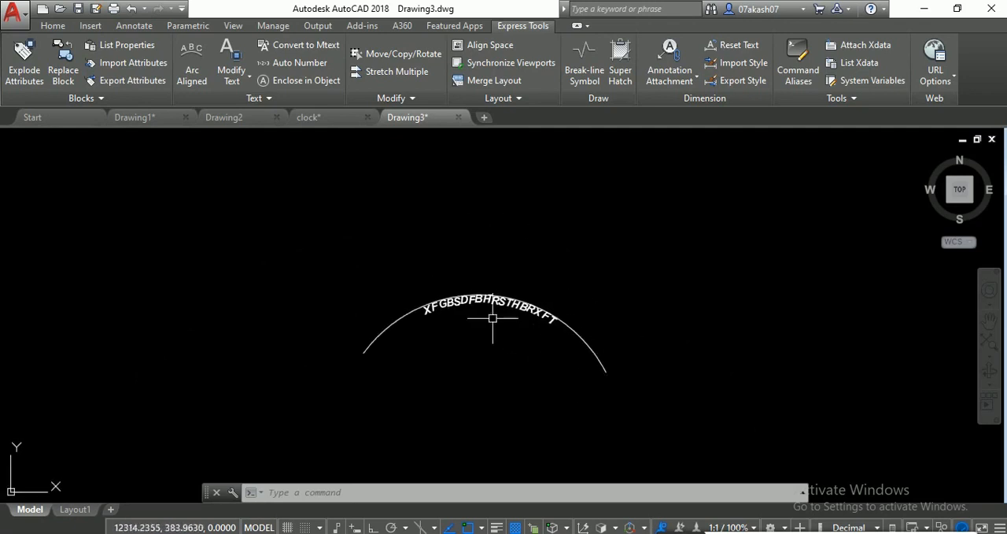
scroll(492, 318, up, 3)
scroll(444, 341, down, 2)
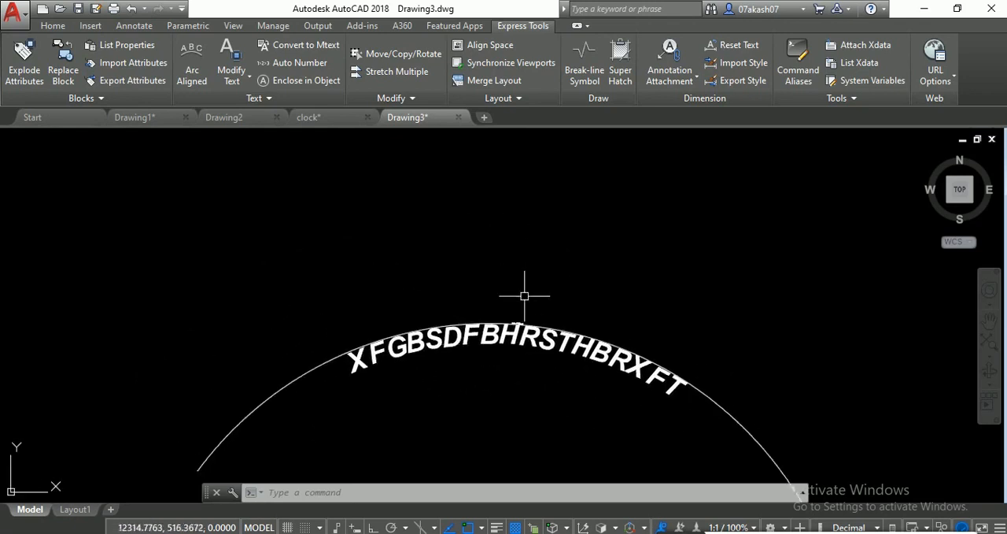
middle_drag(524, 296, 488, 285)
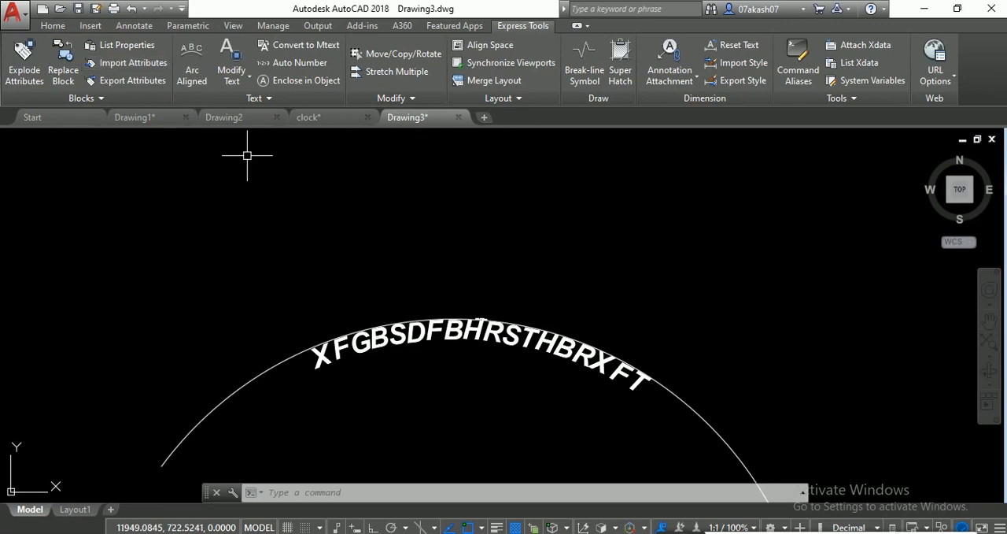
- Start a multiline text above the arc, enter ERGERSGESRG and set its height to 50
text(T)
key(Return)
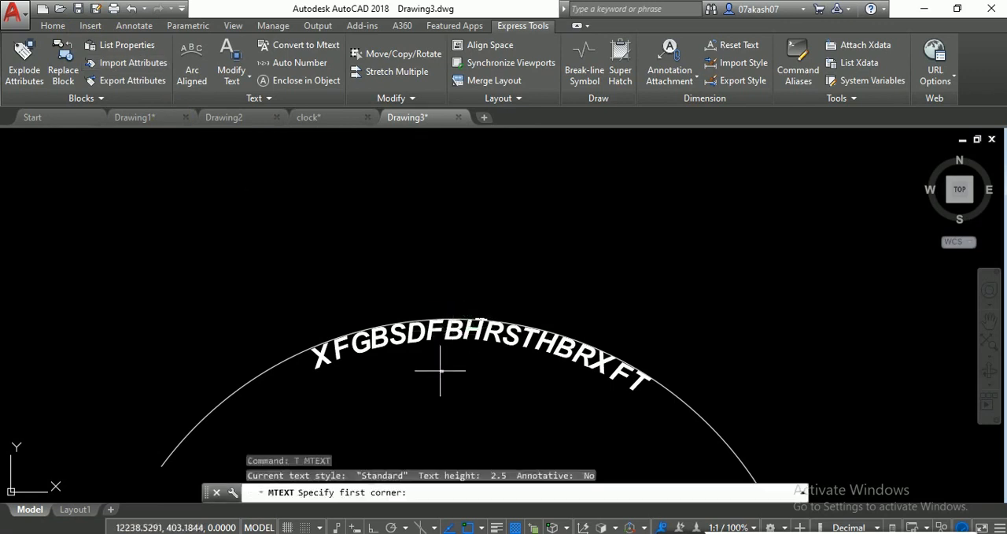
click(186, 215)
click(317, 270)
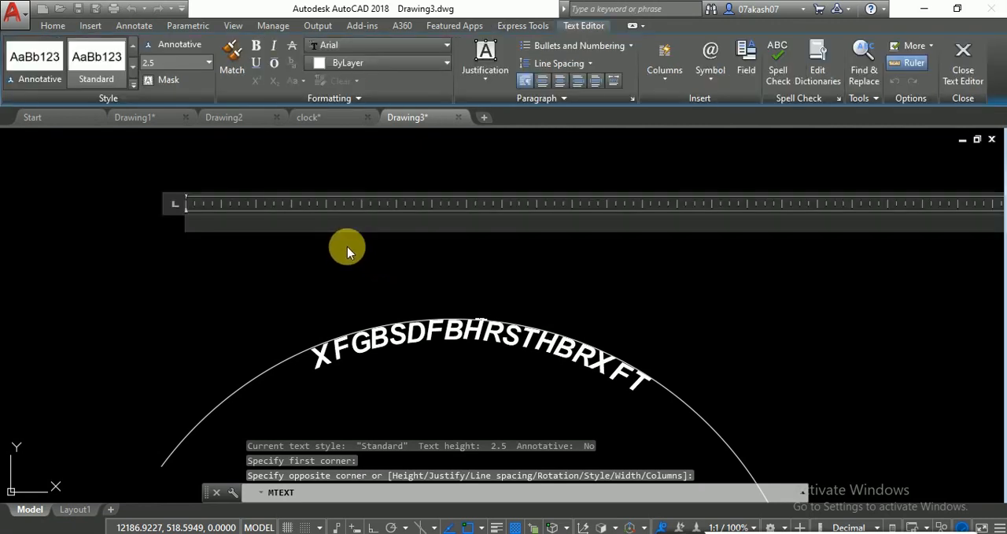
text(ERGERSGESRG)
double_click(219, 227)
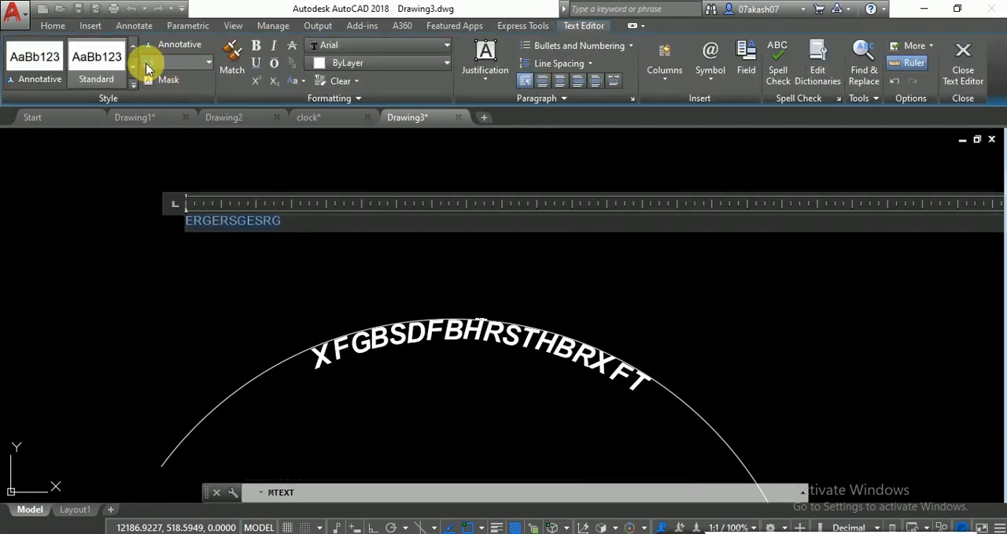
text(50)
key(Return)
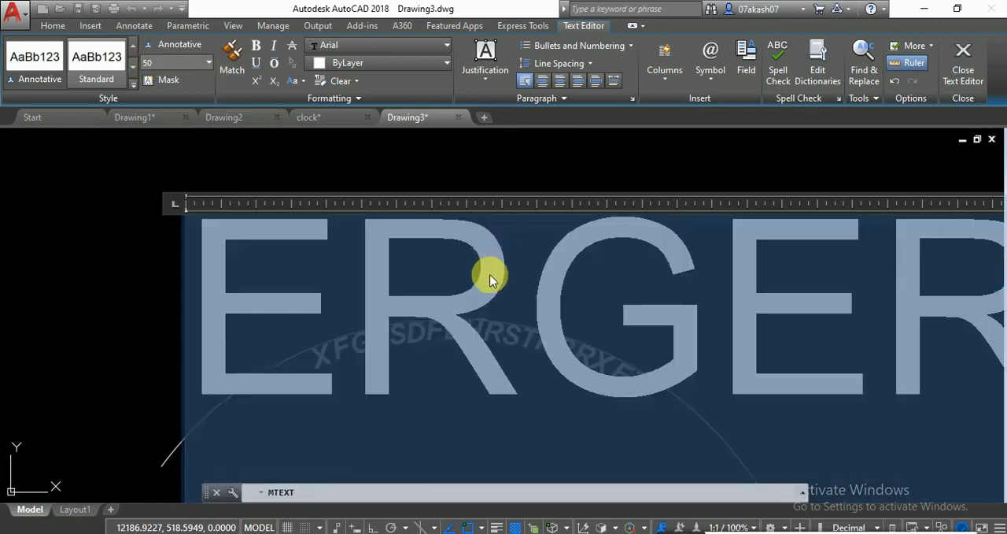
- Replace the multiline text's content with a person's first name and finish editing
key(Delete)
text(AKAS)
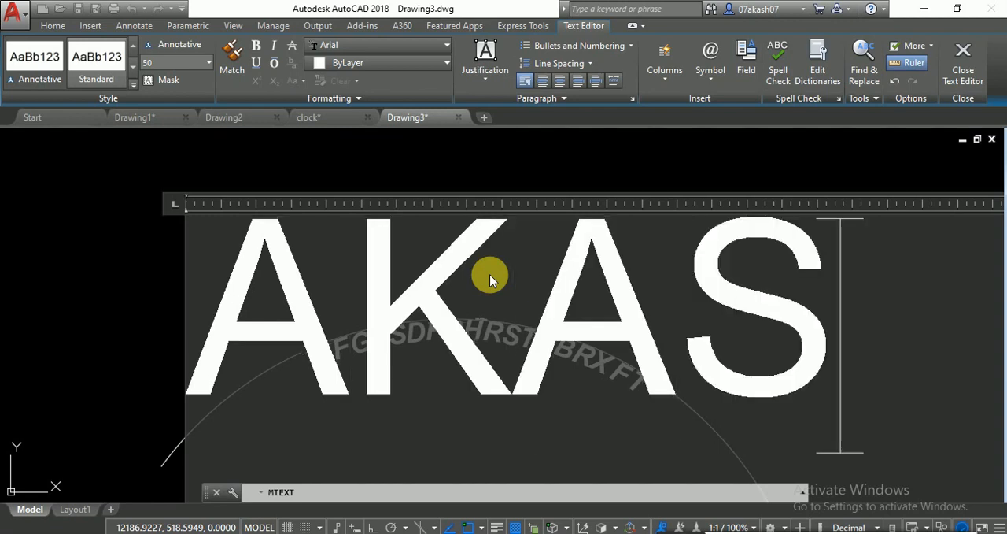
text(H)
scroll(528, 218, down, 5)
click(502, 181)
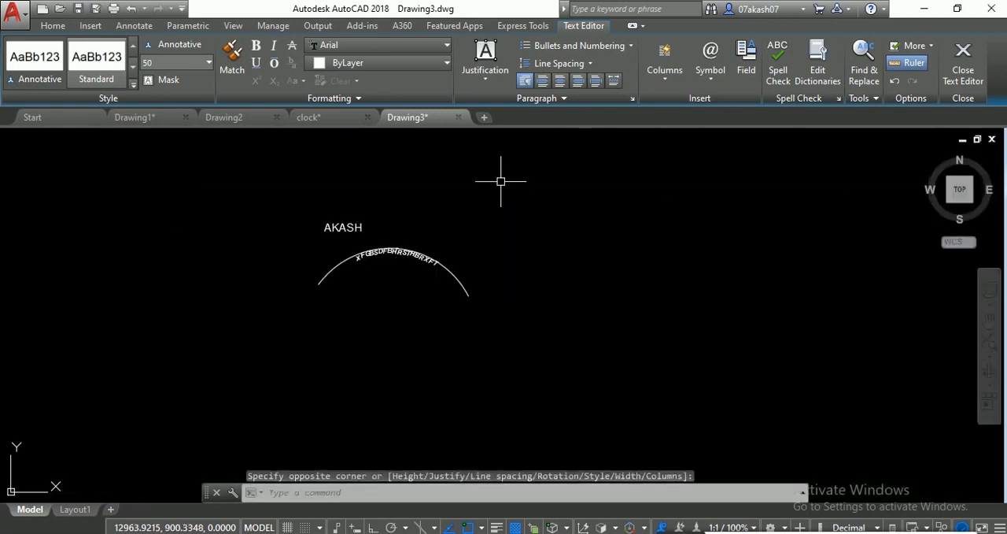
scroll(326, 220, up, 5)
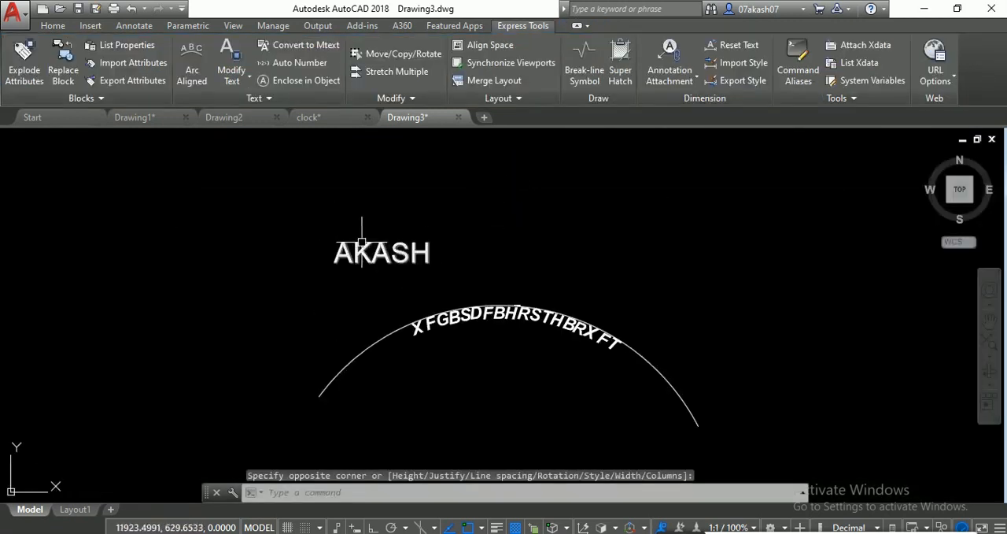
scroll(362, 243, up, 4)
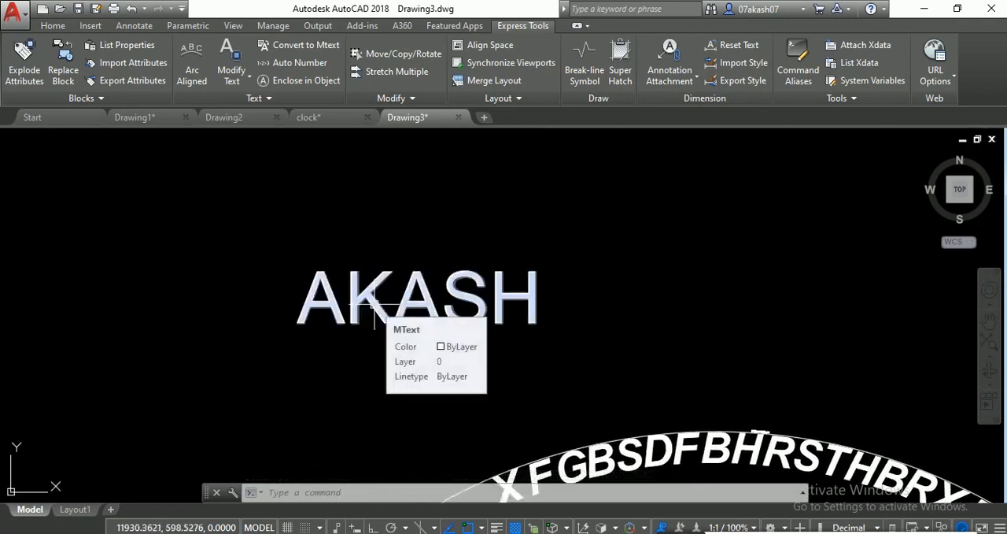
- Explode the multiline name above the arc into lines with TXTEXP and inspect the first letter's outline
text(TEXTEX)
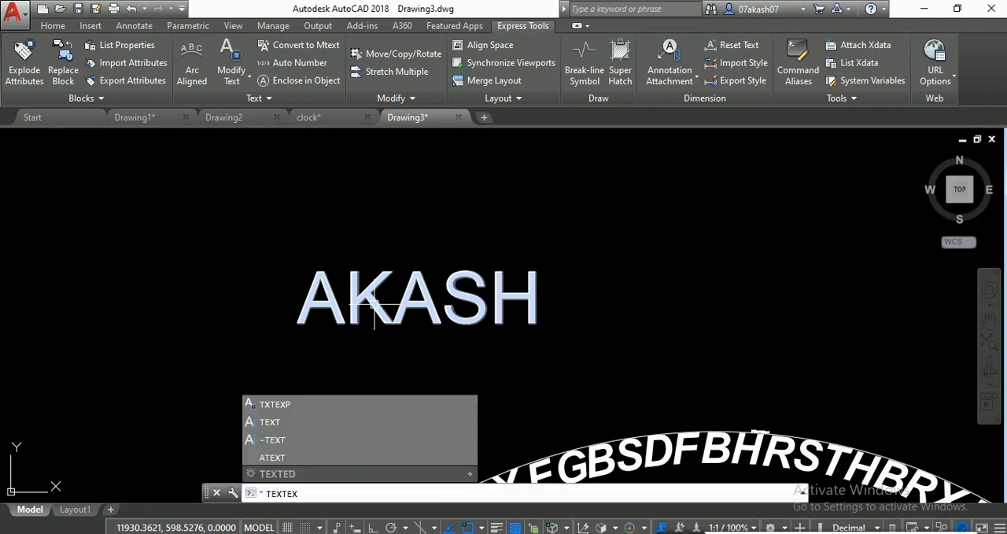
text(PLO)
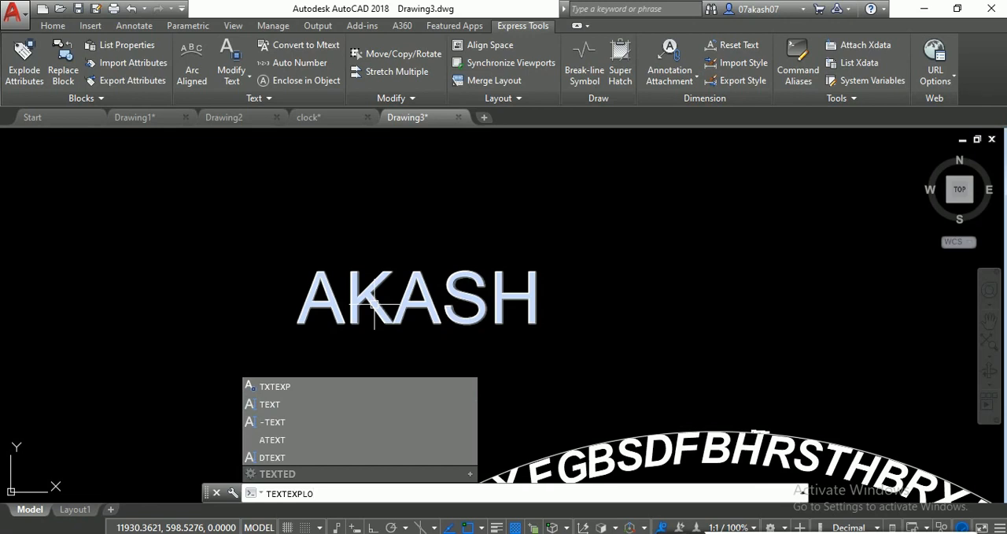
click(285, 387)
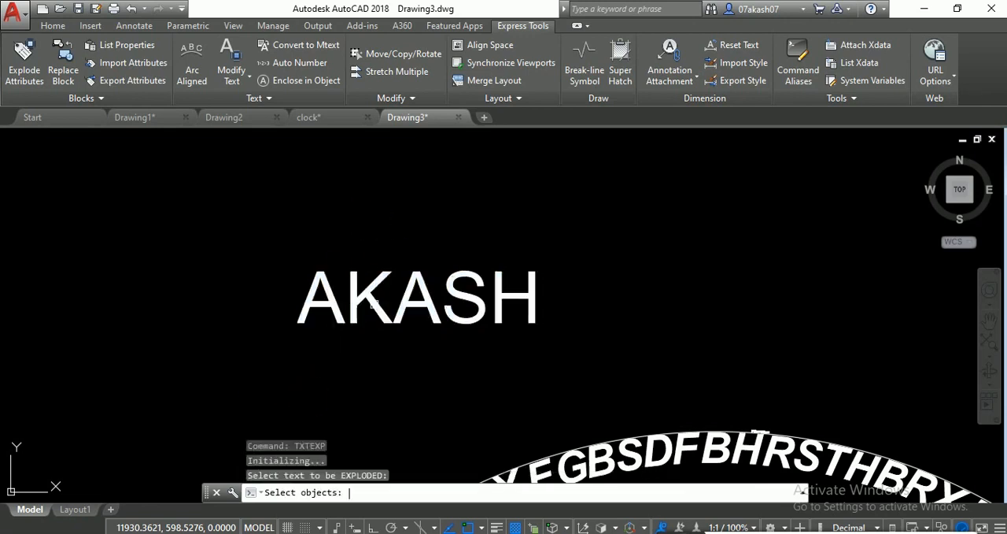
click(386, 322)
key(Return)
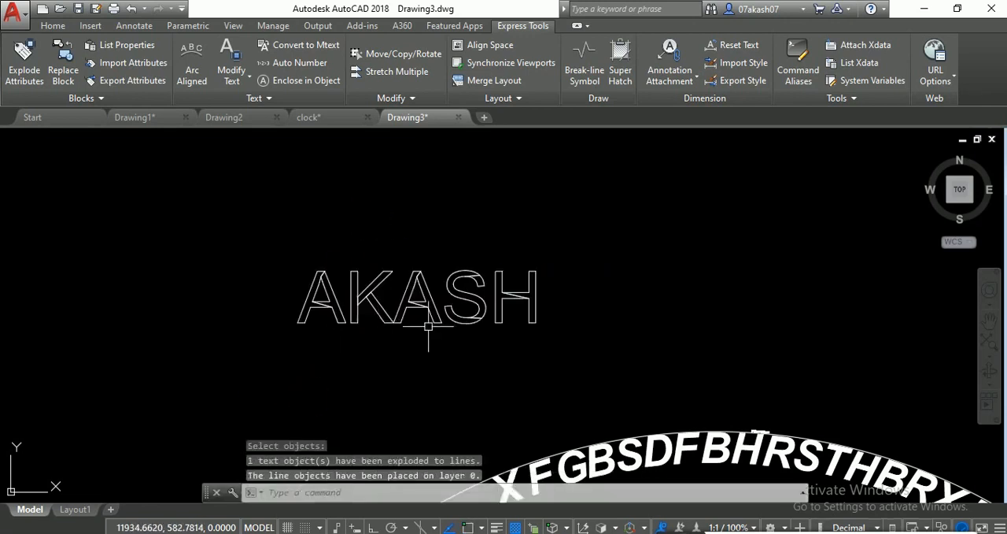
scroll(326, 281, up, 6)
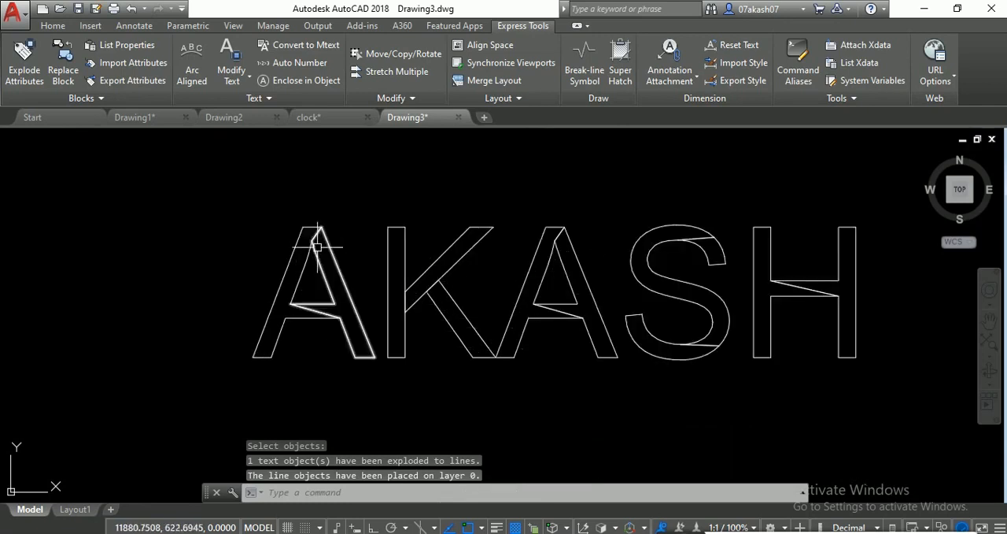
click(314, 230)
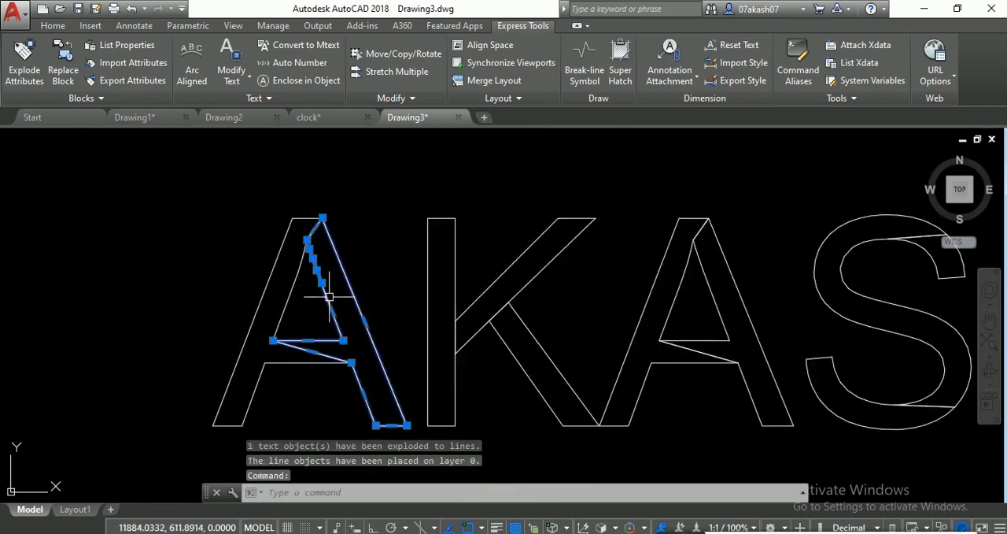
key(Escape)
- Trim away the stray connecting lines inside the first and second letters of the exploded name
text(tr)
key(Return)
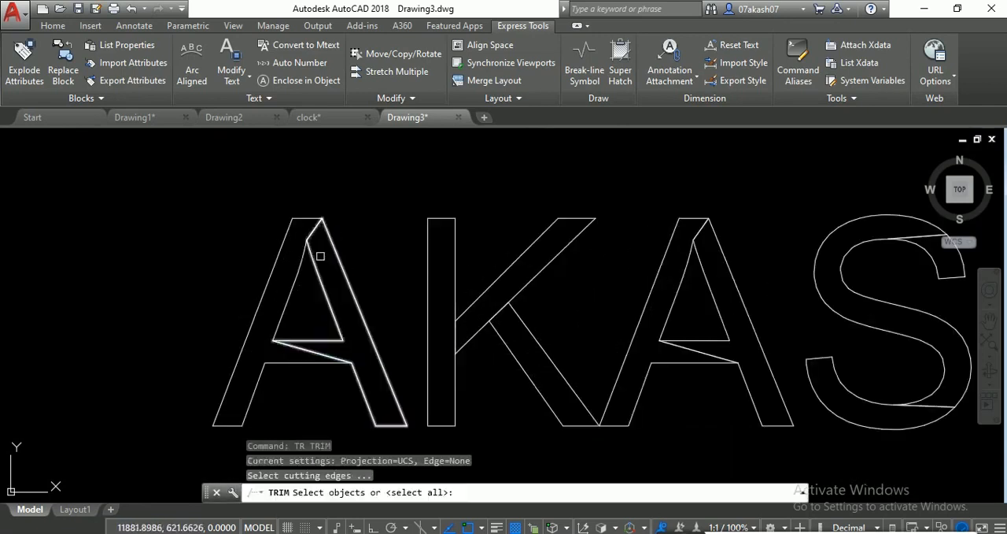
key(Return)
click(316, 229)
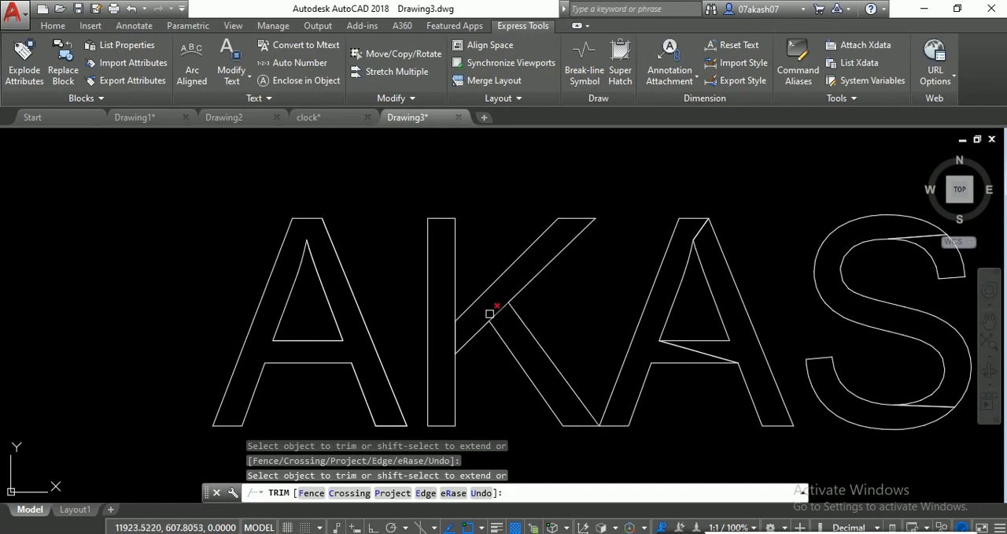
click(495, 315)
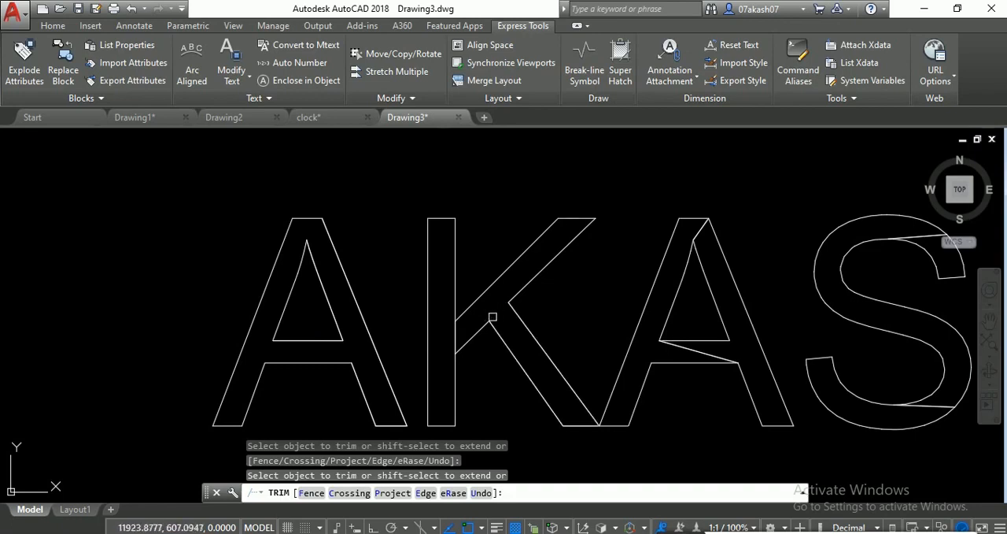
click(464, 340)
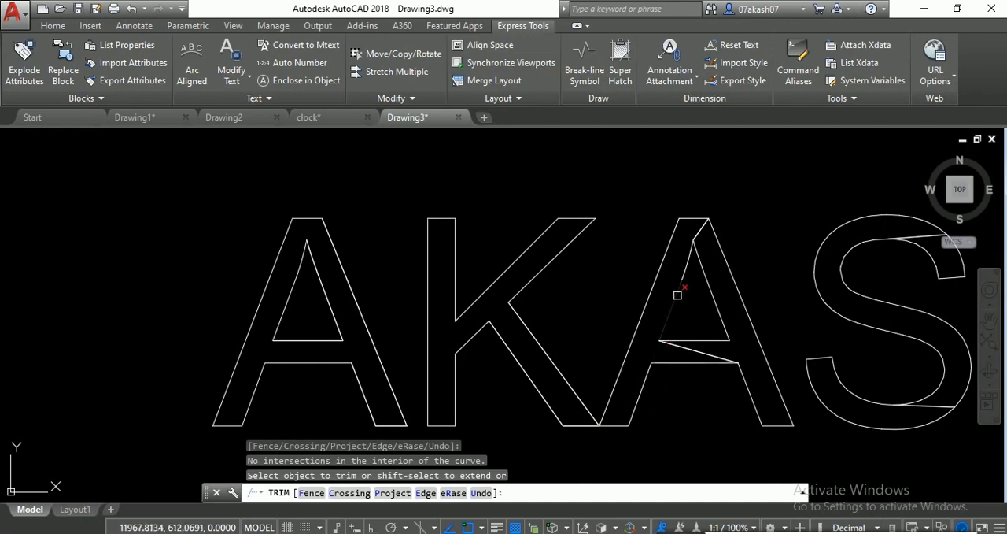
- Trim the slanted connecting line below the inner triangle of the third letter
click(700, 231)
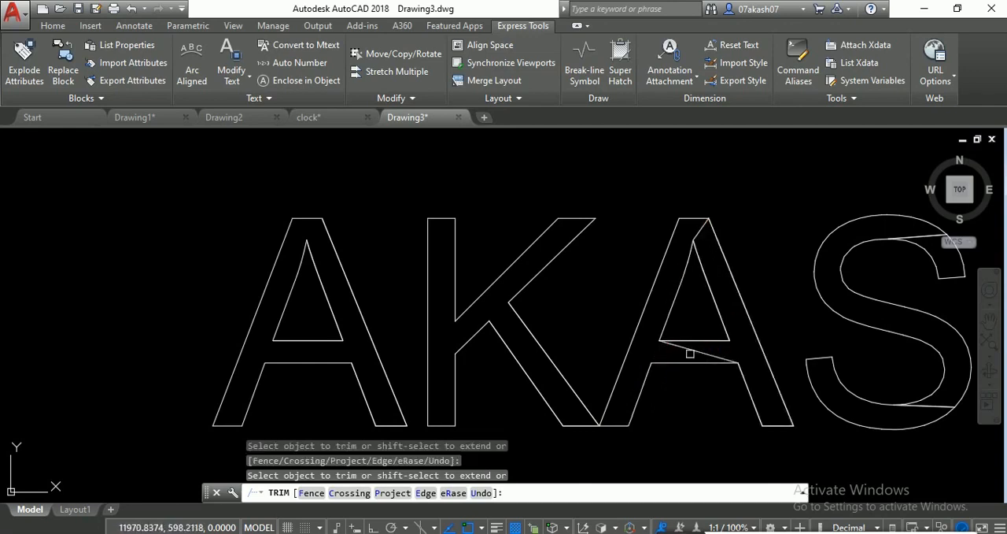
click(690, 354)
click(699, 349)
- Trim both connecting lines across the fourth letter's curves and the diagonal in the fifth letter's crossbar
middle_drag(758, 349, 585, 348)
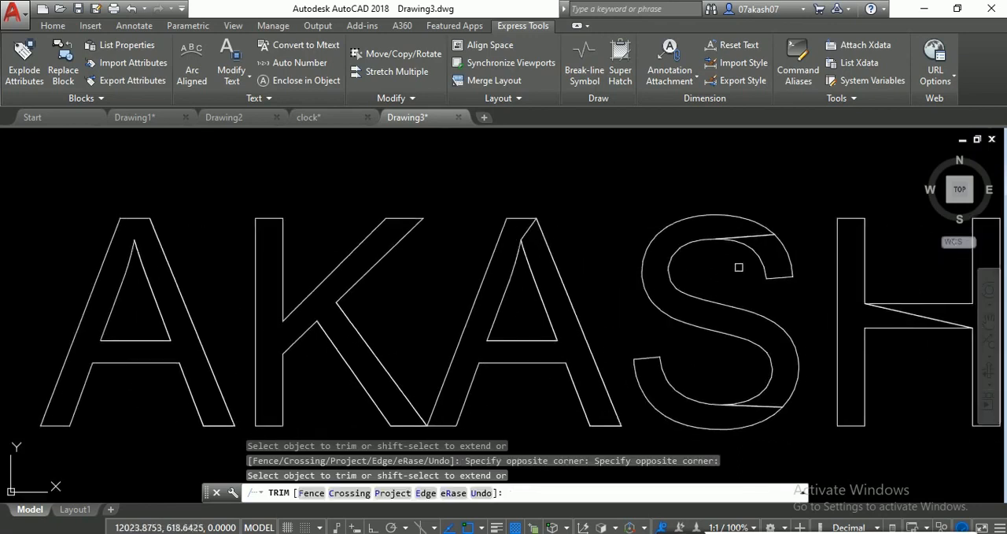
click(756, 236)
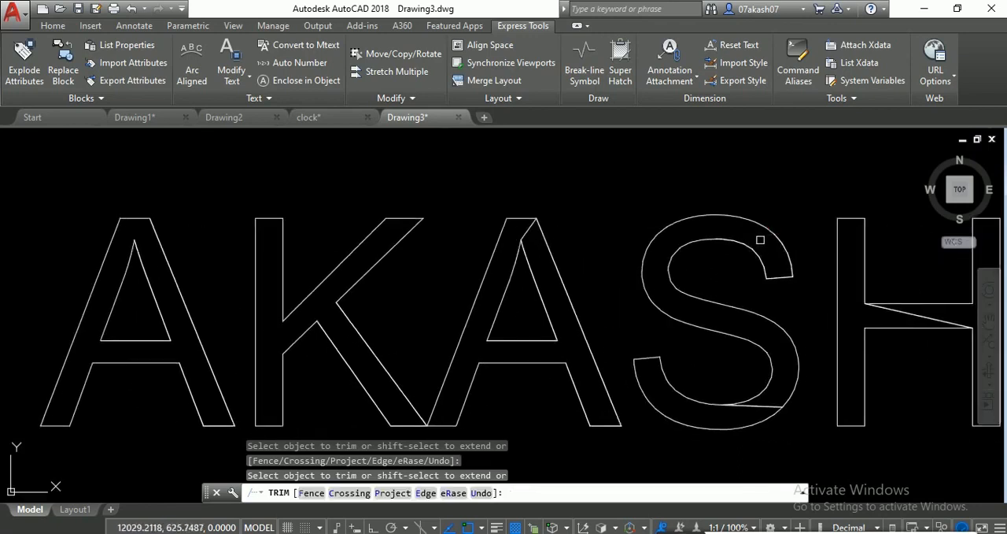
click(753, 407)
click(761, 403)
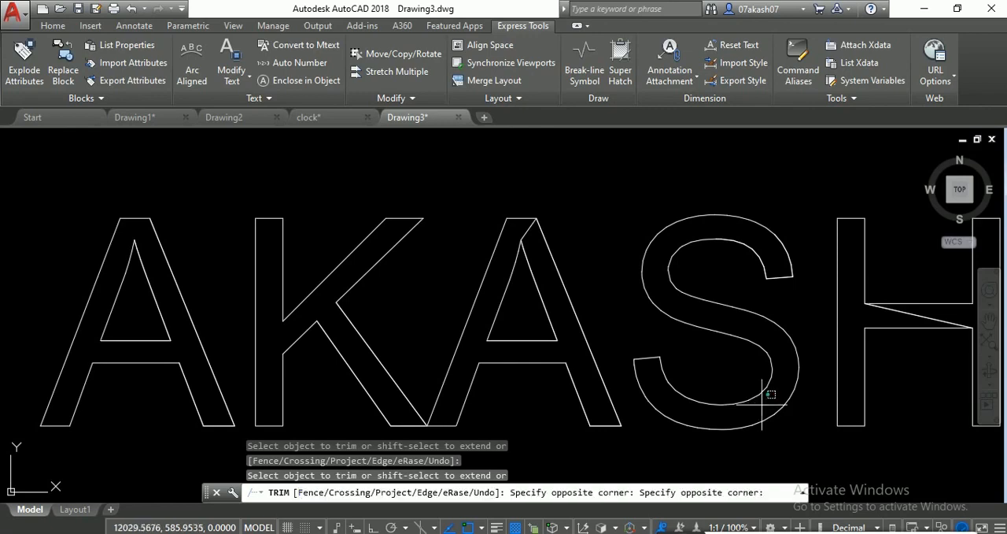
click(748, 409)
middle_drag(794, 348, 609, 353)
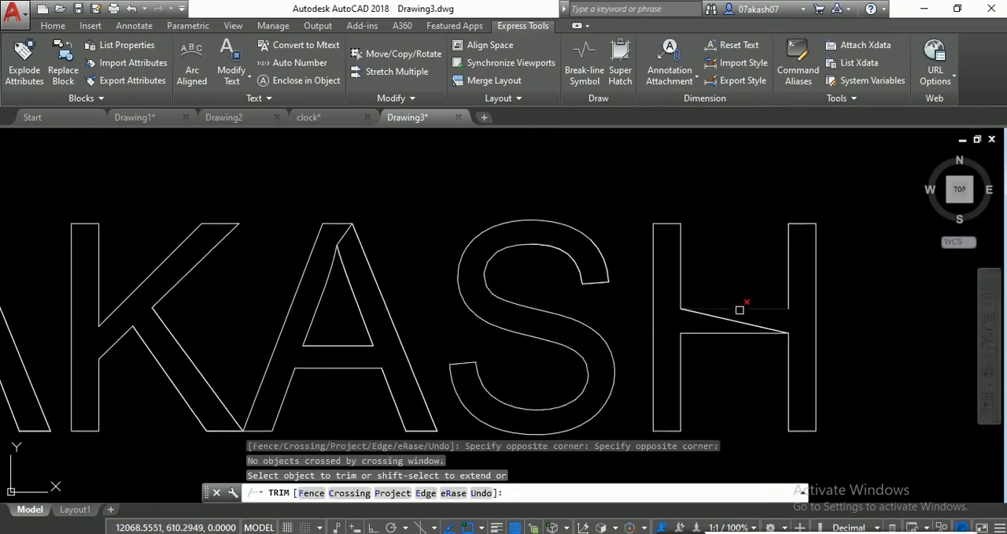
click(740, 318)
key(Return)
scroll(686, 316, down, 4)
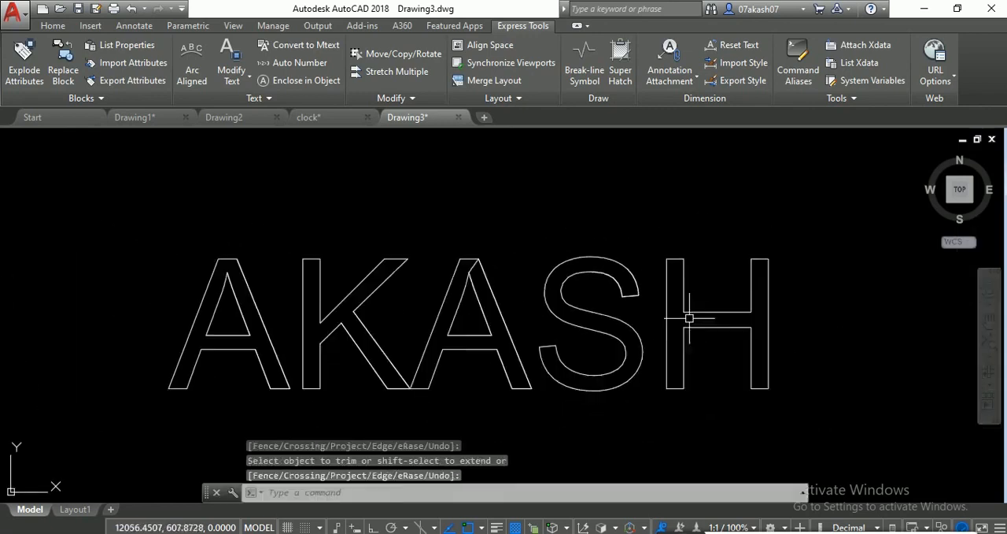
- Trim the remaining short slanted line at the apex of the third letter
scroll(553, 305, up, 4)
key(Return)
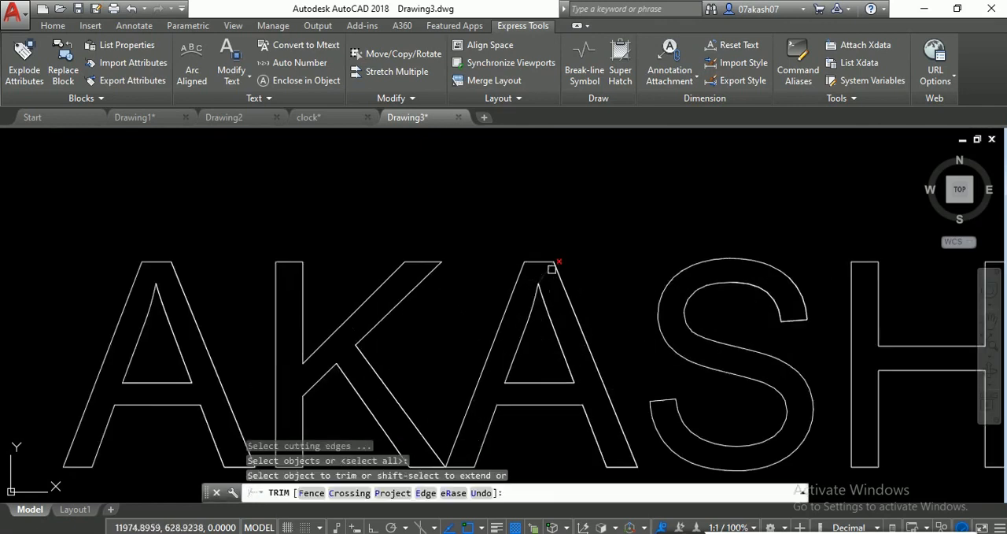
scroll(555, 339, down, 3)
middle_drag(555, 339, 571, 279)
scroll(579, 296, up, 3)
key(Return)
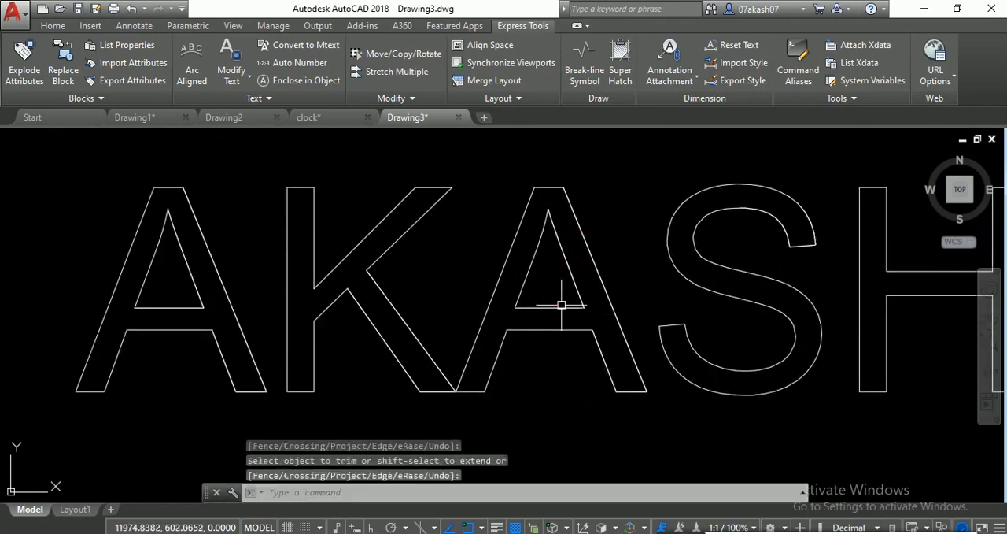
- Select all segments of the first letter and join them with the Join command
key(Return)
scroll(299, 317, down, 3)
middle_drag(292, 317, 417, 290)
key(Escape)
click(406, 195)
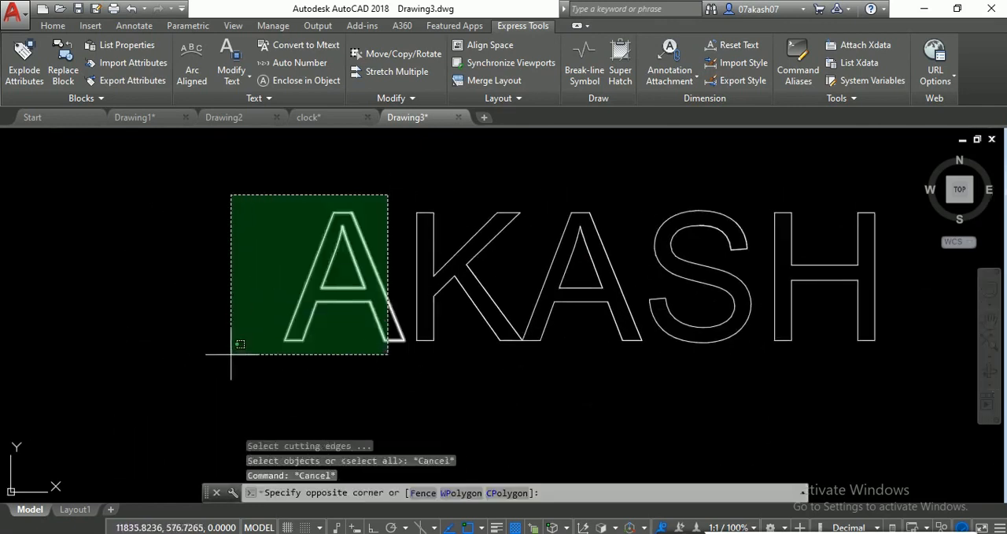
click(194, 410)
text(j)
key(Return)
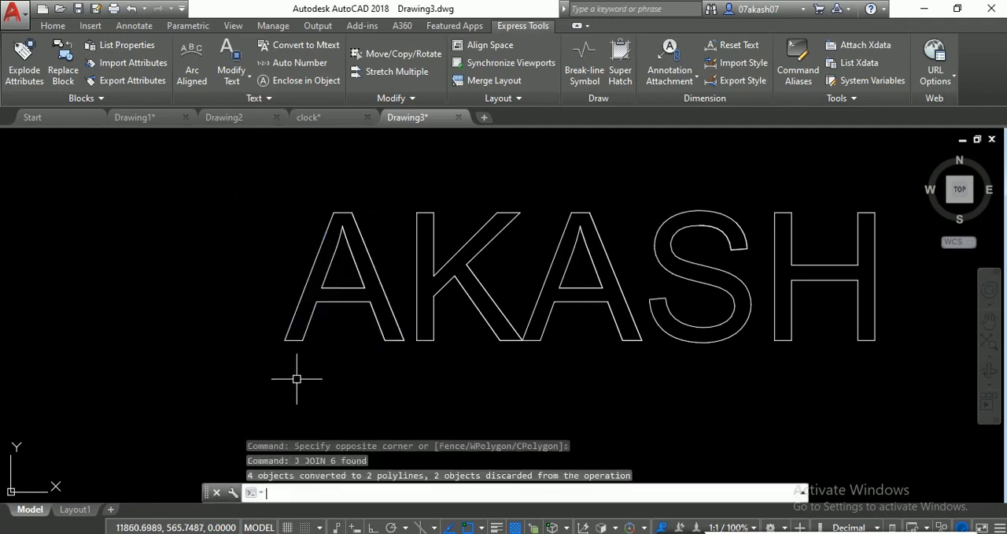
- Try to join the remaining pieces of the first letter's inner triangle and outer outline
click(384, 285)
click(344, 283)
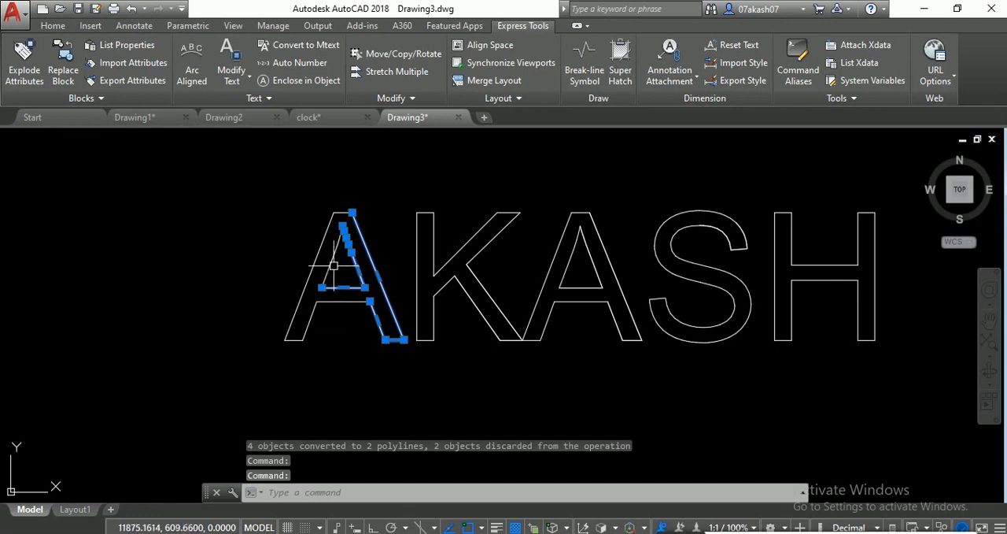
click(333, 265)
click(349, 301)
key(Return)
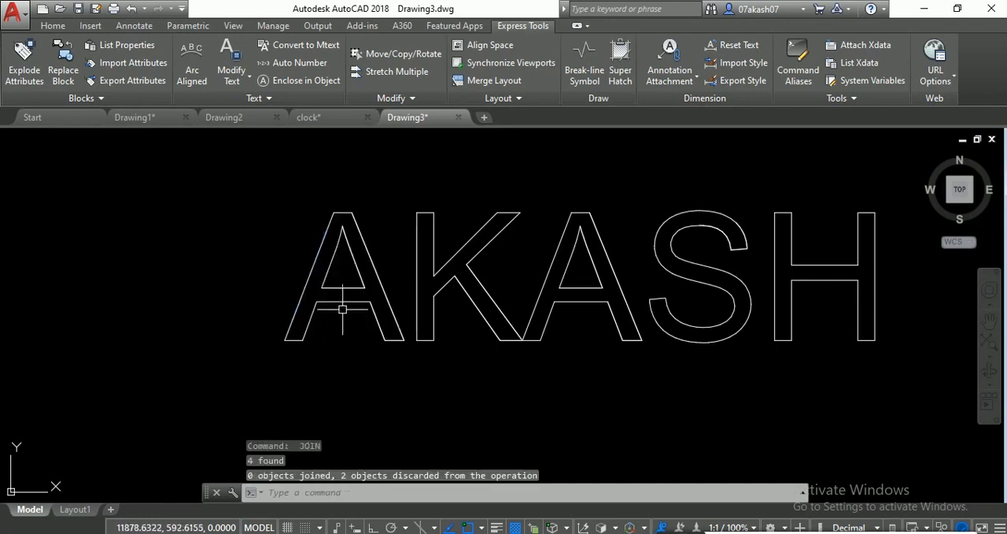
click(341, 303)
click(372, 315)
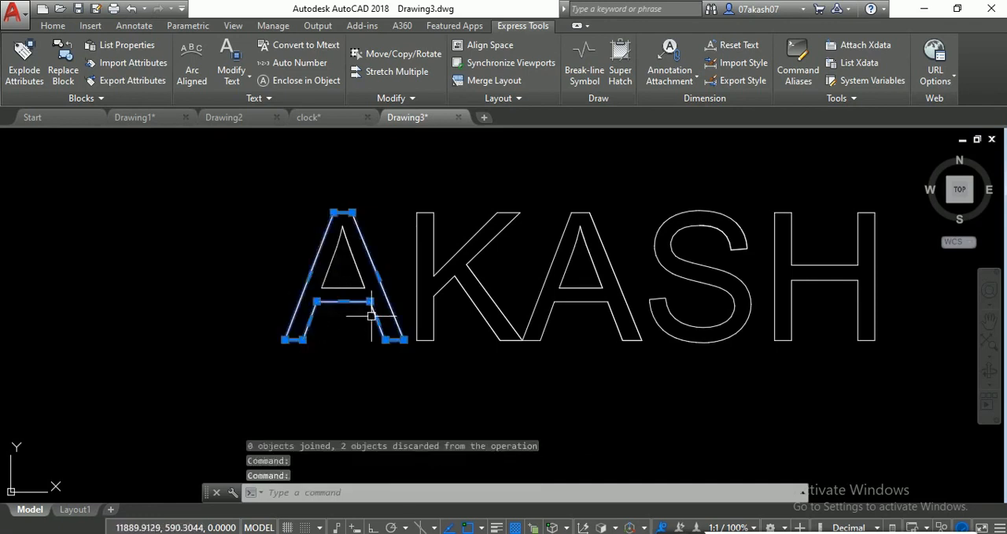
key(Return)
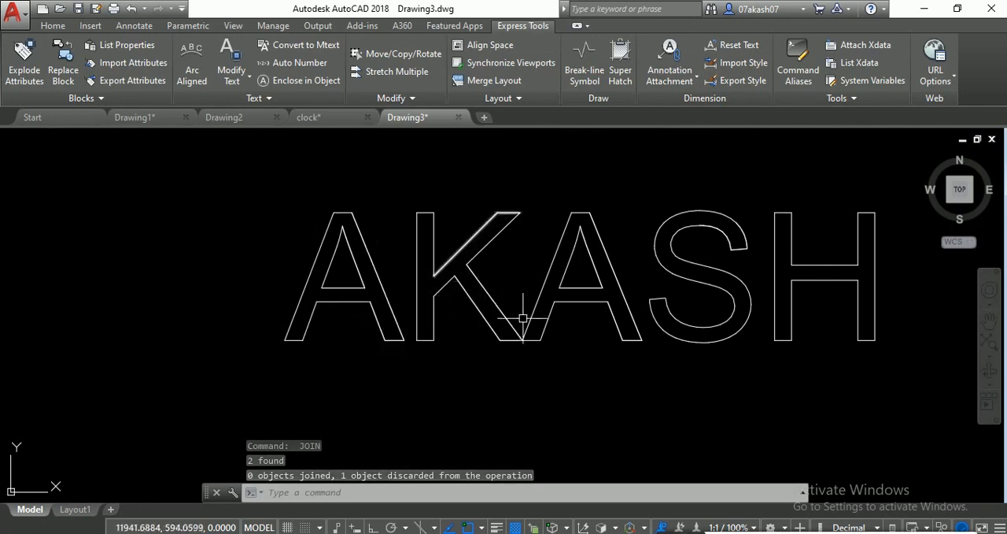
- Create a multiline text reading SDFGSRG in the empty area beside the outlined name
scroll(653, 333, down, 4)
middle_drag(652, 333, 576, 349)
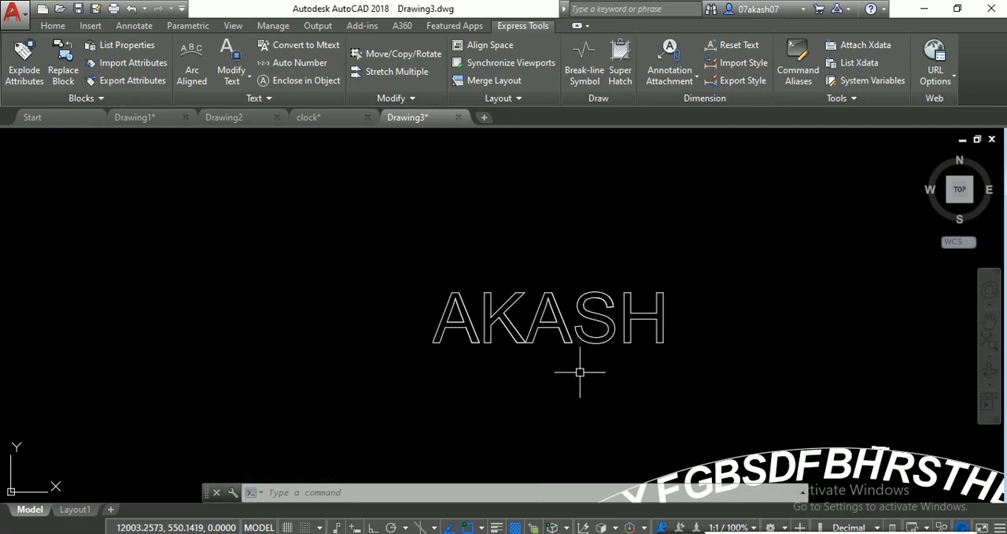
scroll(639, 362, down, 4)
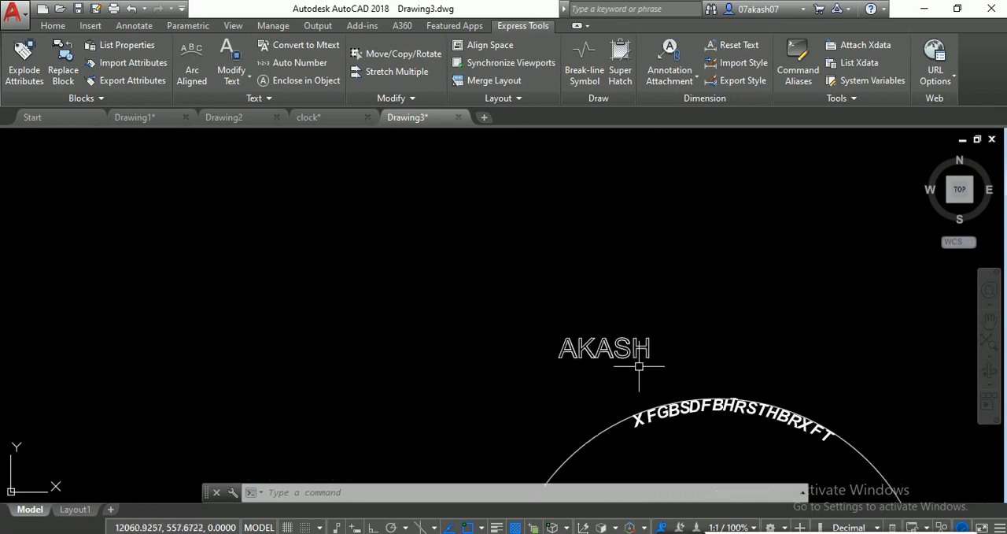
text(TB)
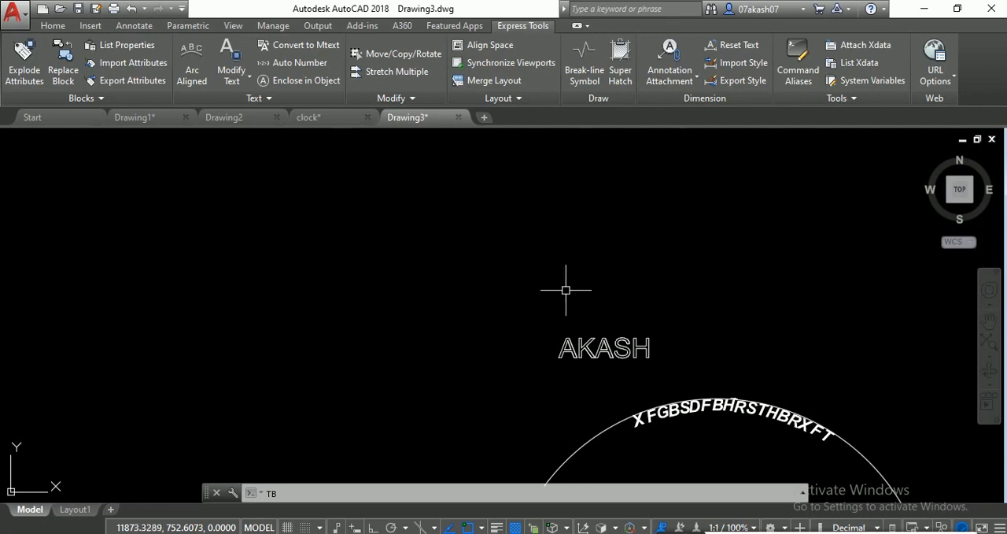
key(BackSpace)
key(Return)
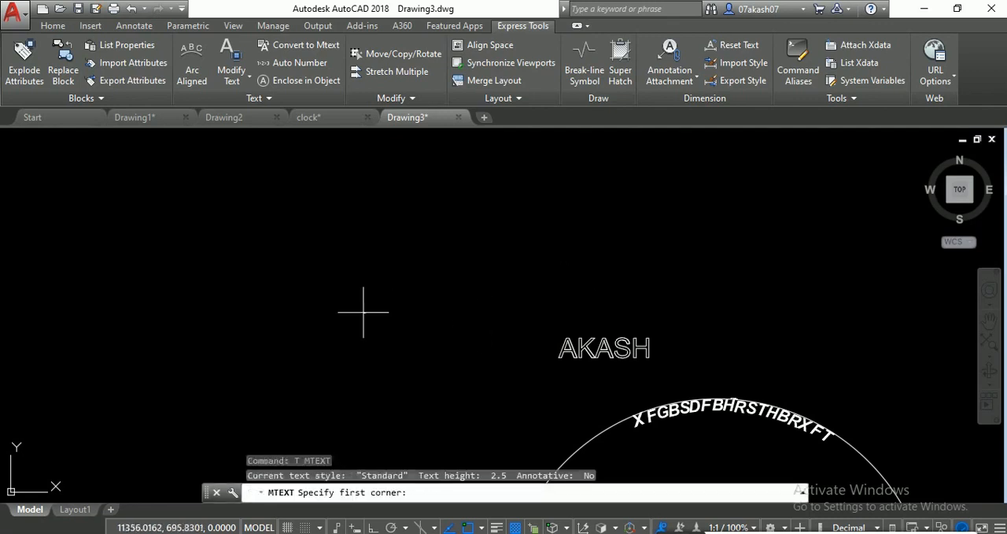
click(306, 285)
click(472, 348)
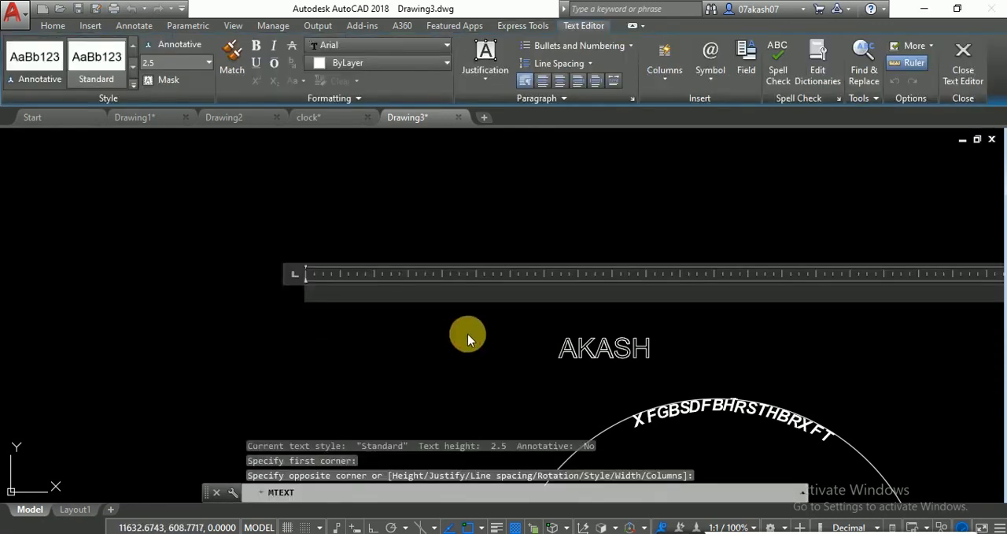
text(SDFGSRG)
- Set the height of the SDFGSRG text to 50 and finish editing it
double_click(389, 288)
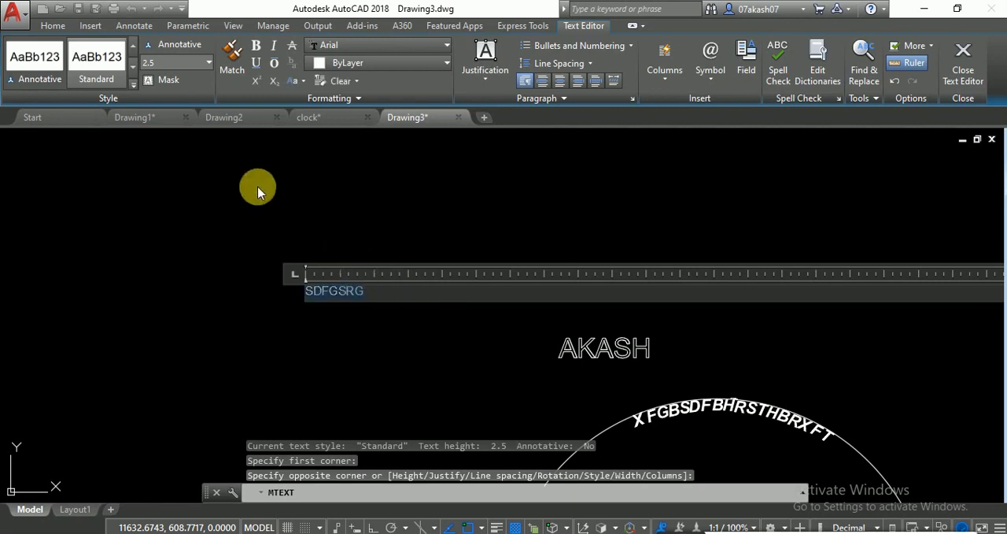
click(186, 66)
text(50)
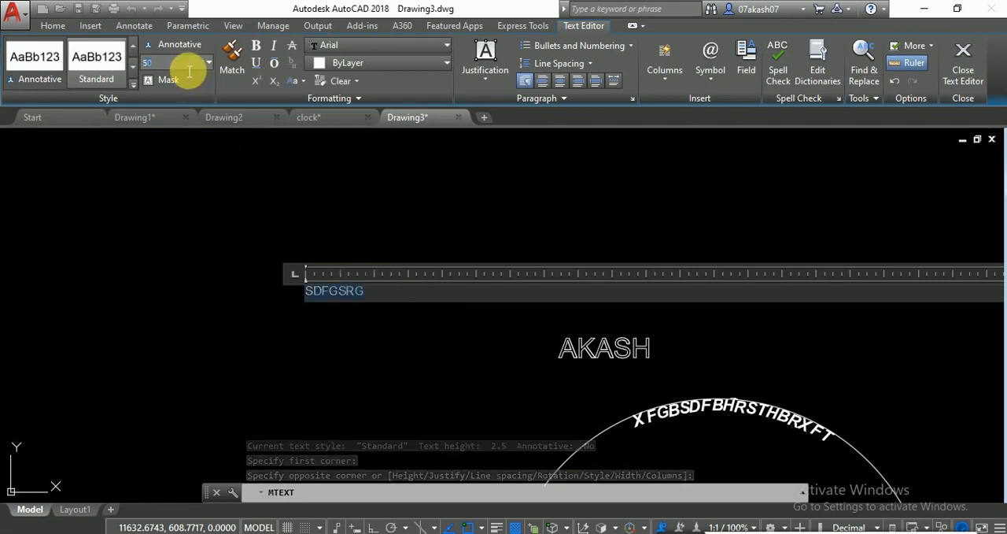
key(Return)
click(167, 197)
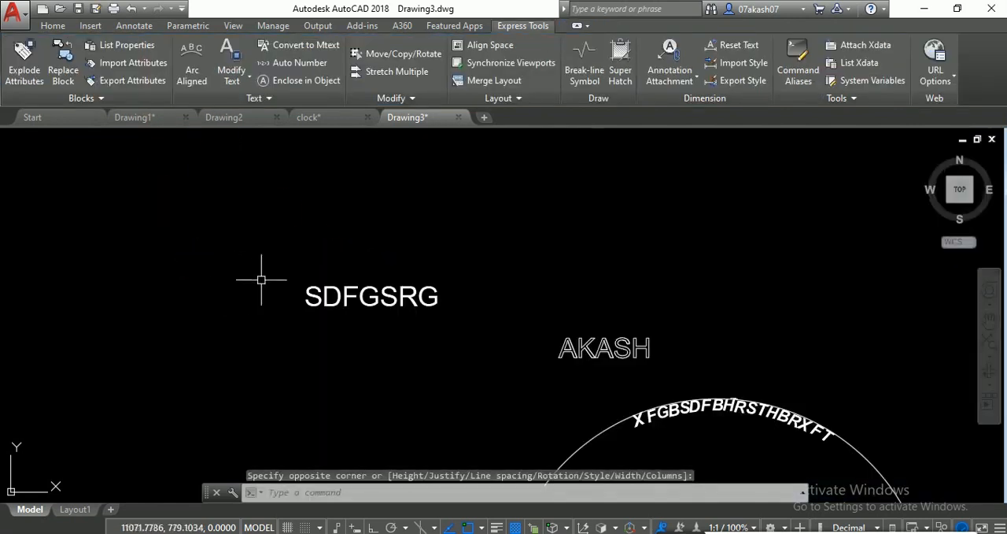
text(RR)
key(Return)
key(Escape)
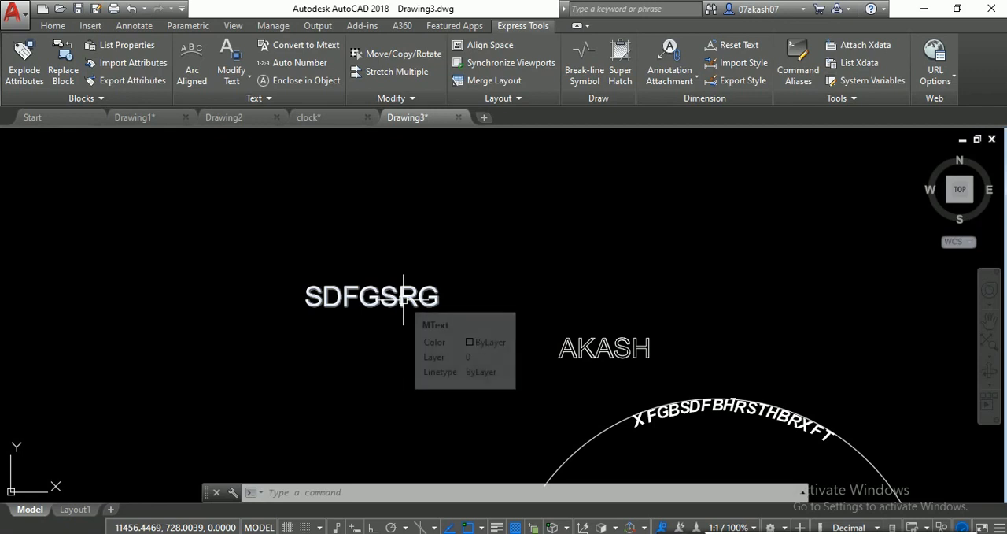
text(RR)
key(Escape)
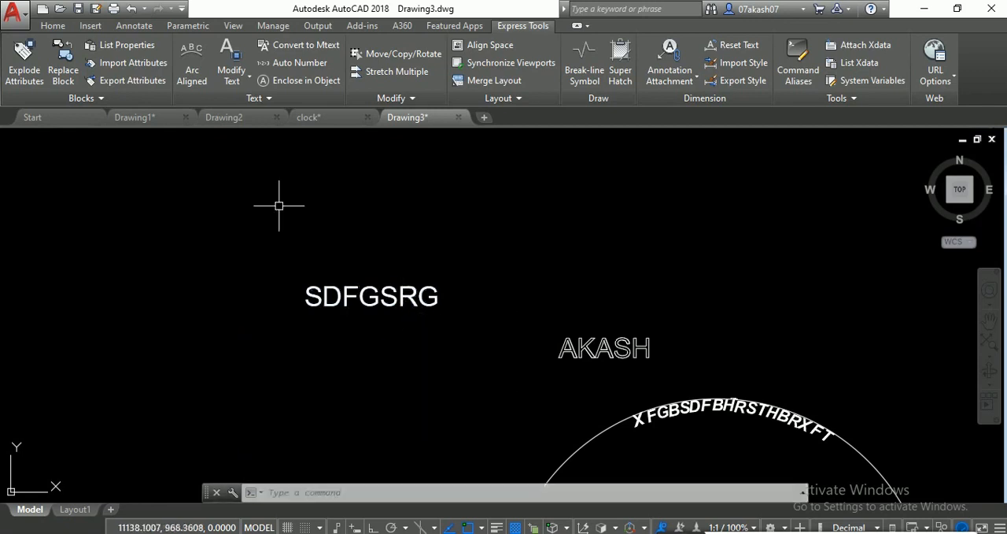
- Rotate the SDFGSRG text counterclockwise to a slanted position around a base point just below its middle
text(RO)
key(Return)
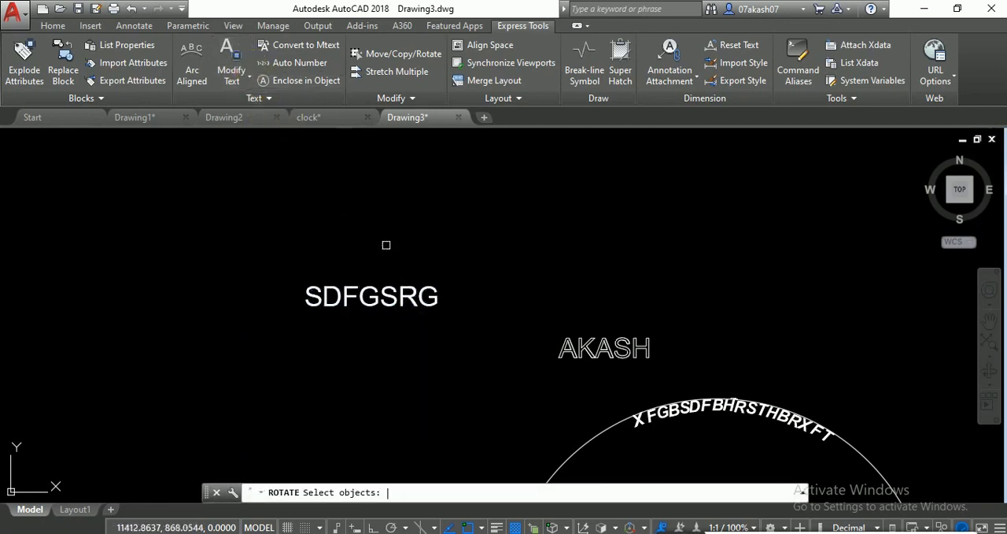
click(370, 295)
key(Return)
click(379, 315)
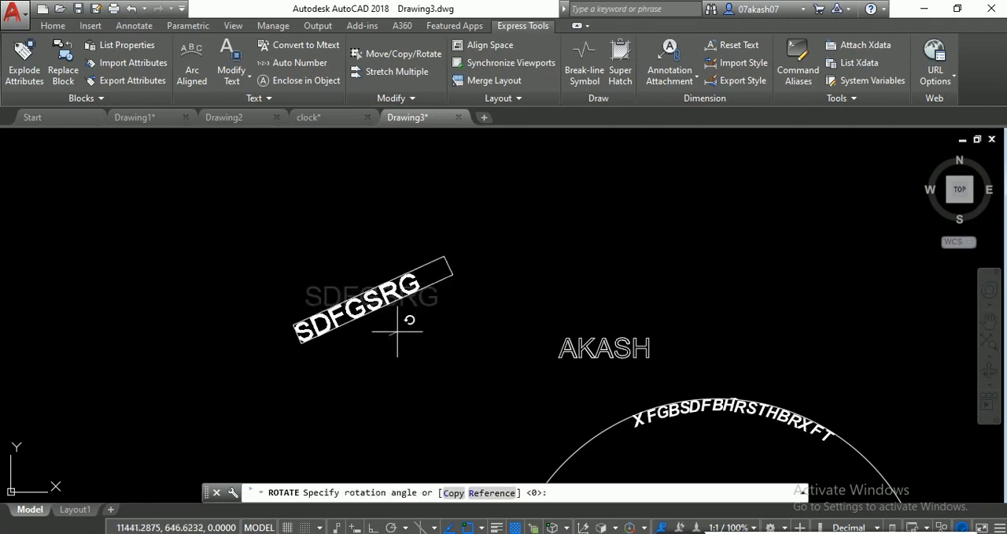
click(400, 329)
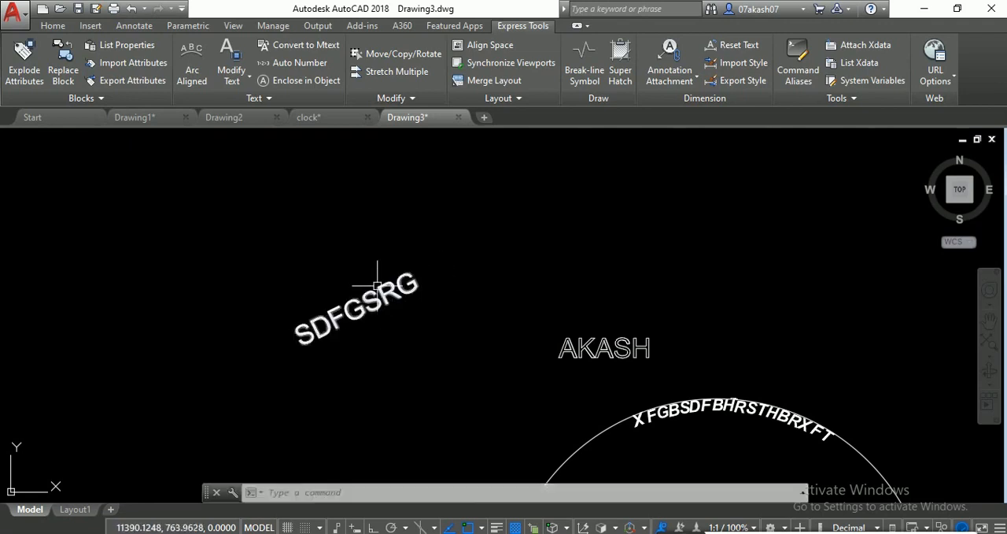
- Reorient the slanted SDFGSRG text to horizontal with TORIENT, picking two points to define the rotation
mouse_move(377, 285)
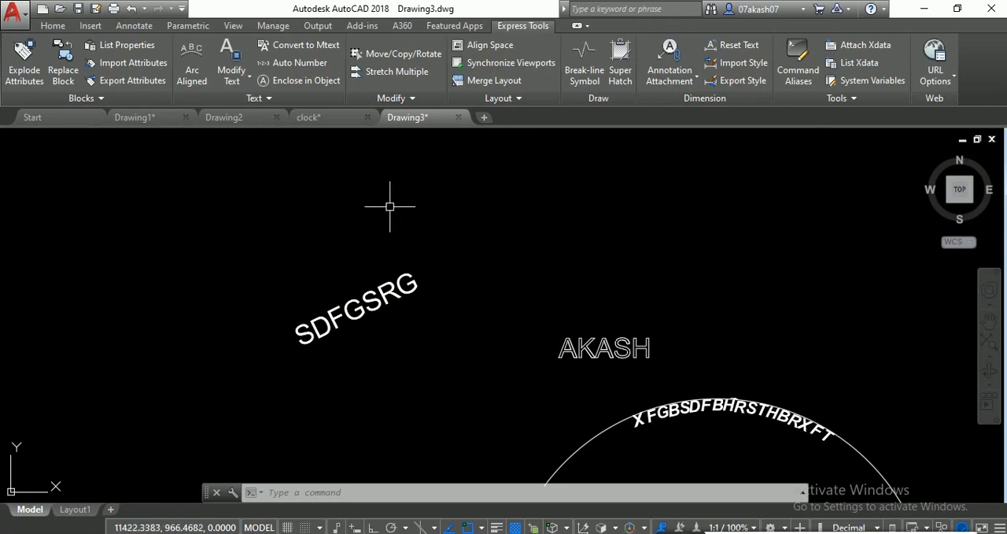
text(TE)
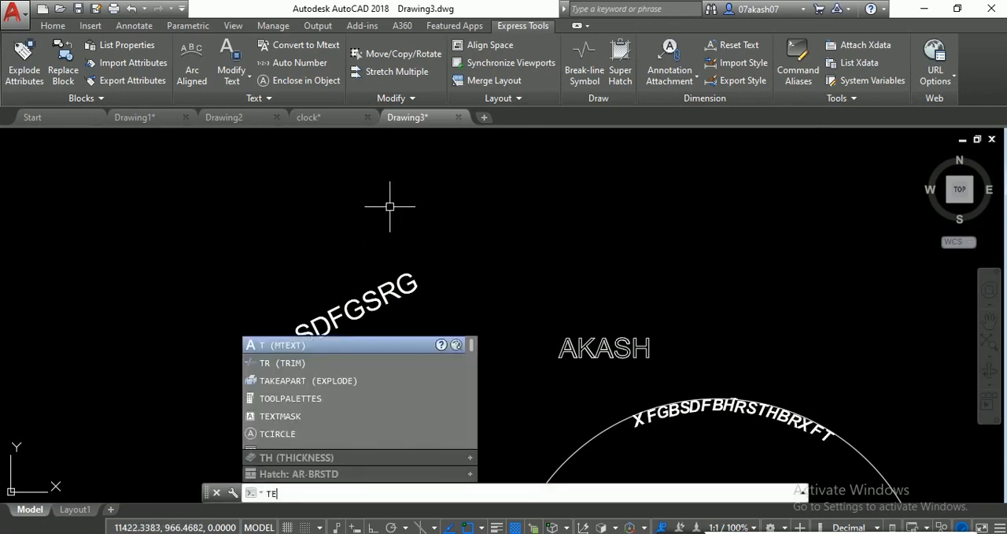
text(ORIENT)
key(Return)
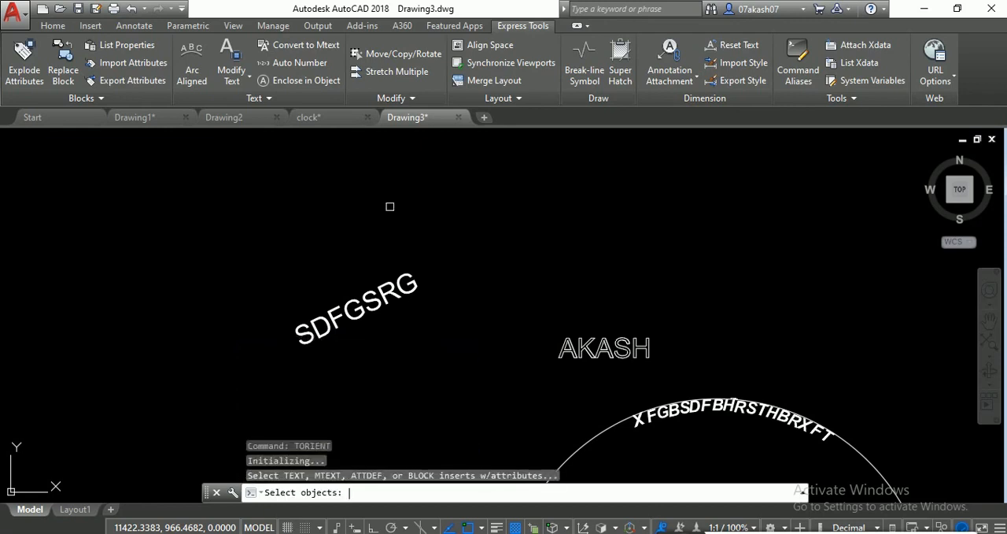
click(368, 306)
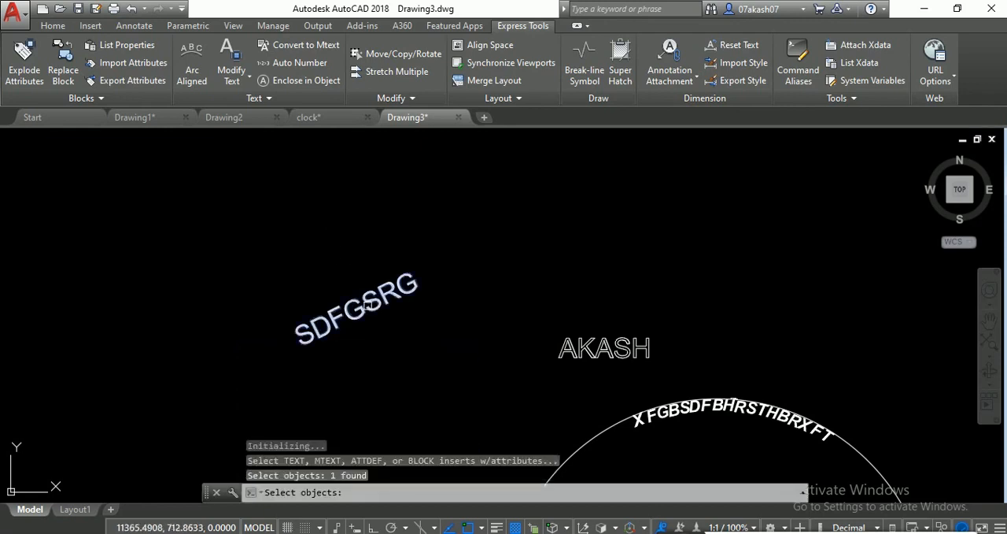
key(Return)
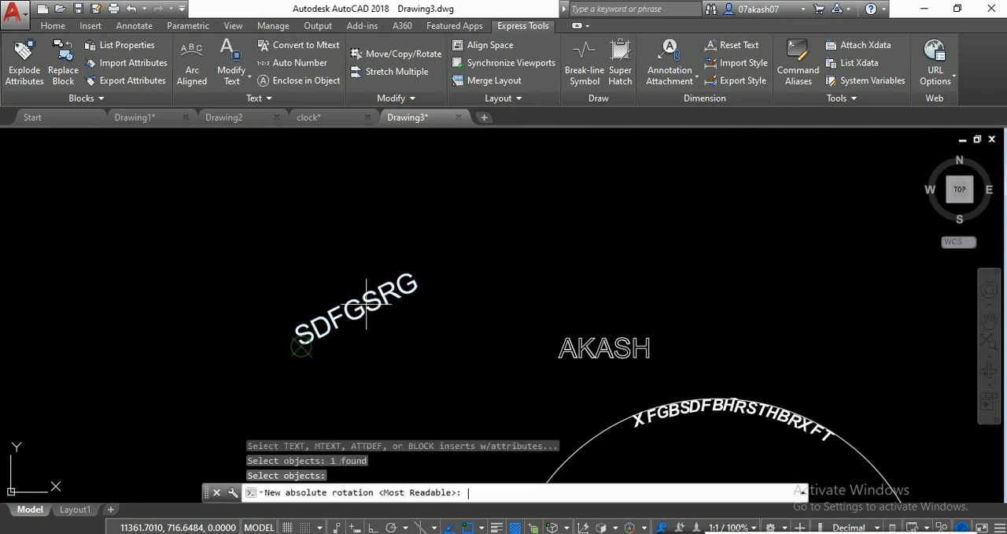
click(301, 346)
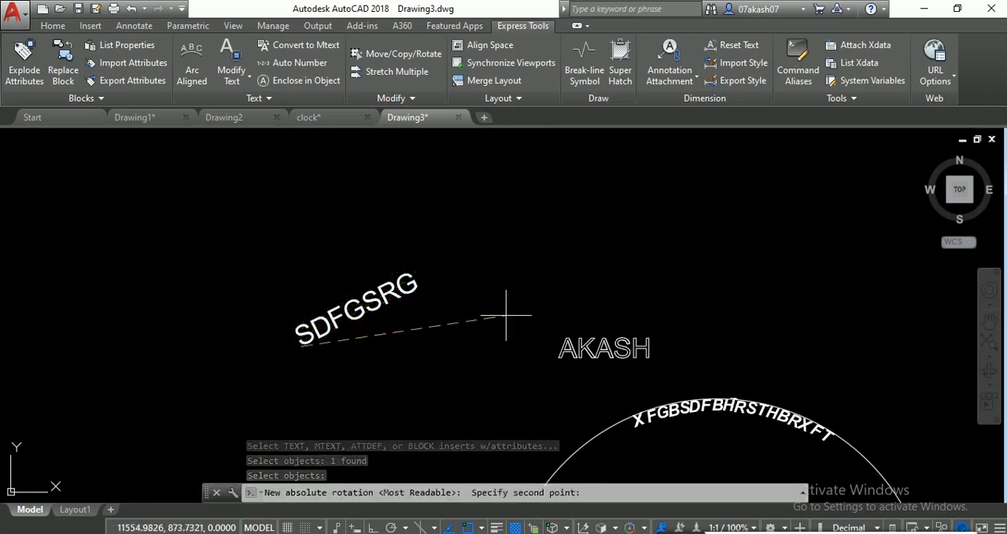
scroll(389, 364, down, 4)
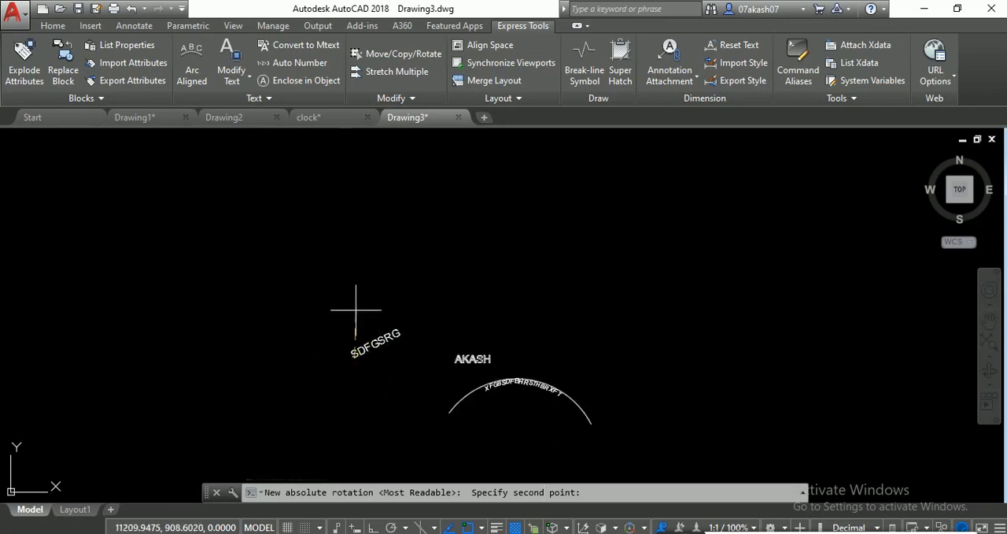
click(426, 358)
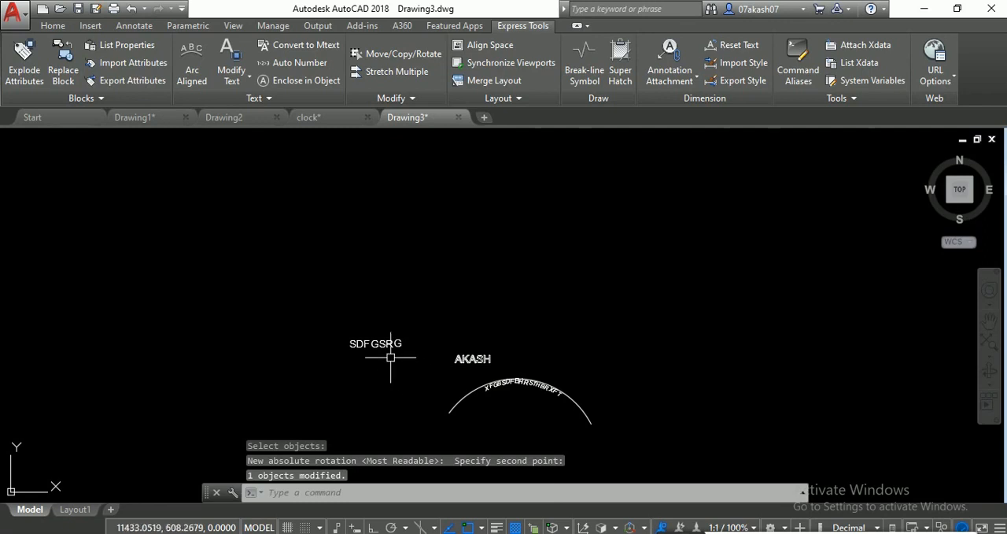
- Undo the horizontal reorientation of the SDFGSRG text
key(ctrl+z)
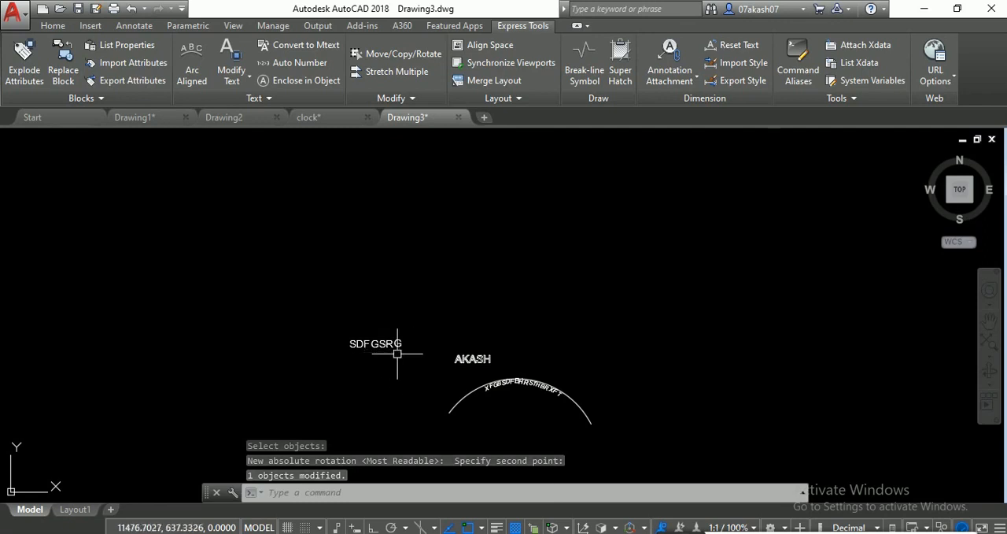
scroll(402, 352, up, 4)
right_click(364, 203)
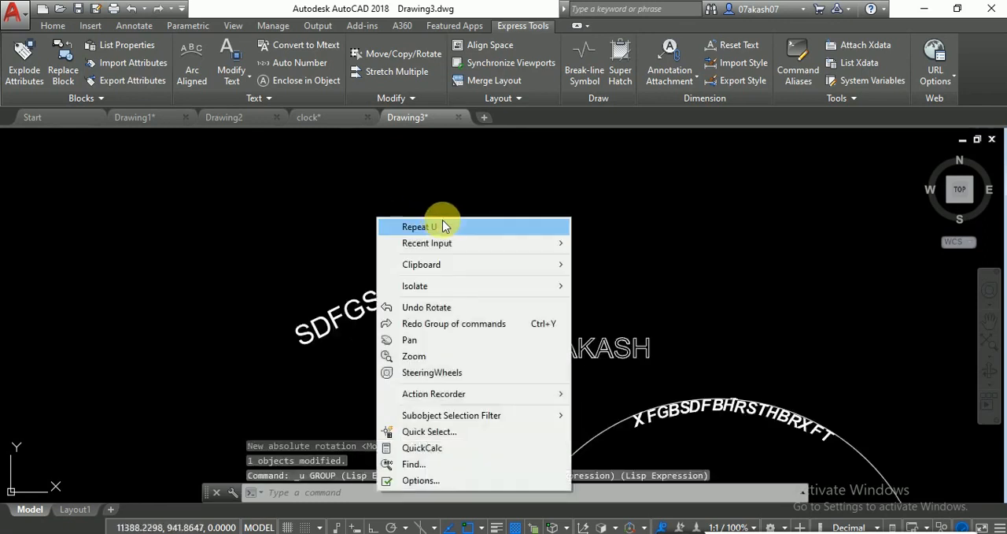
click(399, 199)
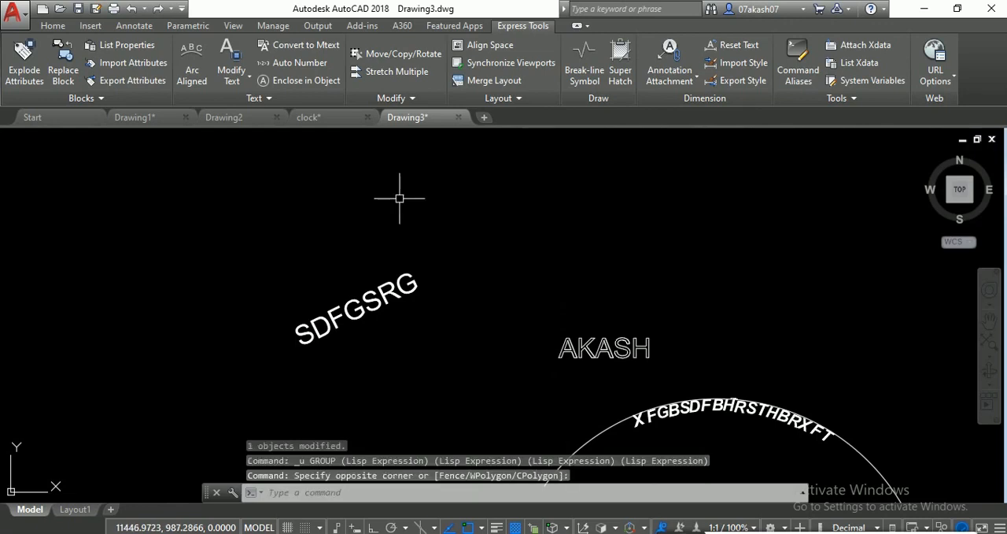
- Reorient the slanted SDFGSRG text to vertical with TORIENT, picking a point at its lower end and another straight above
text(T)
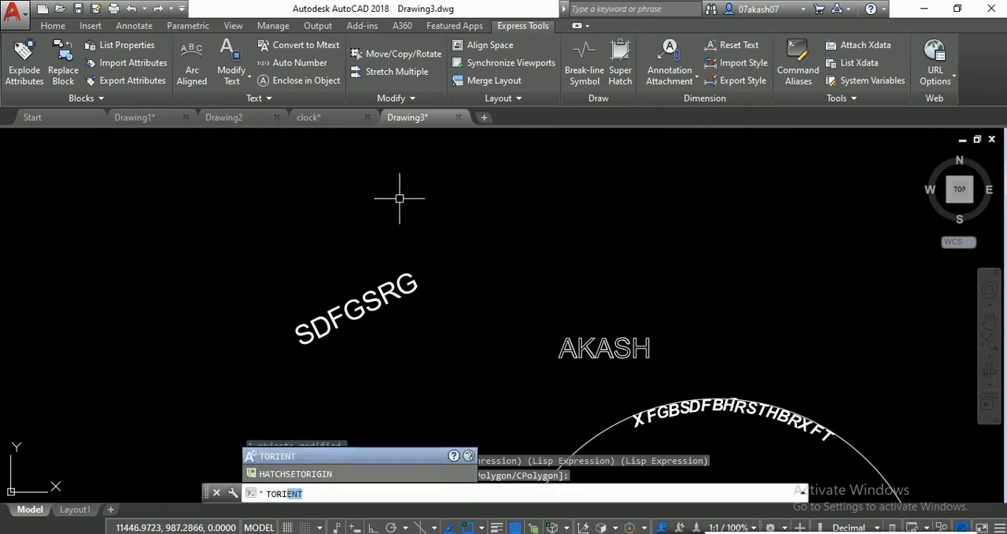
text(ORI)
key(Return)
click(402, 282)
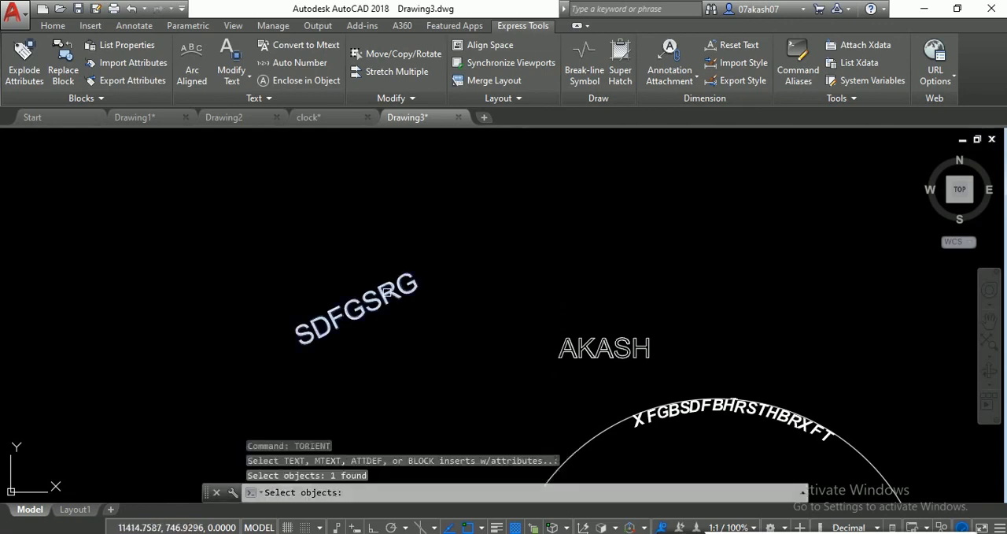
key(Return)
click(300, 344)
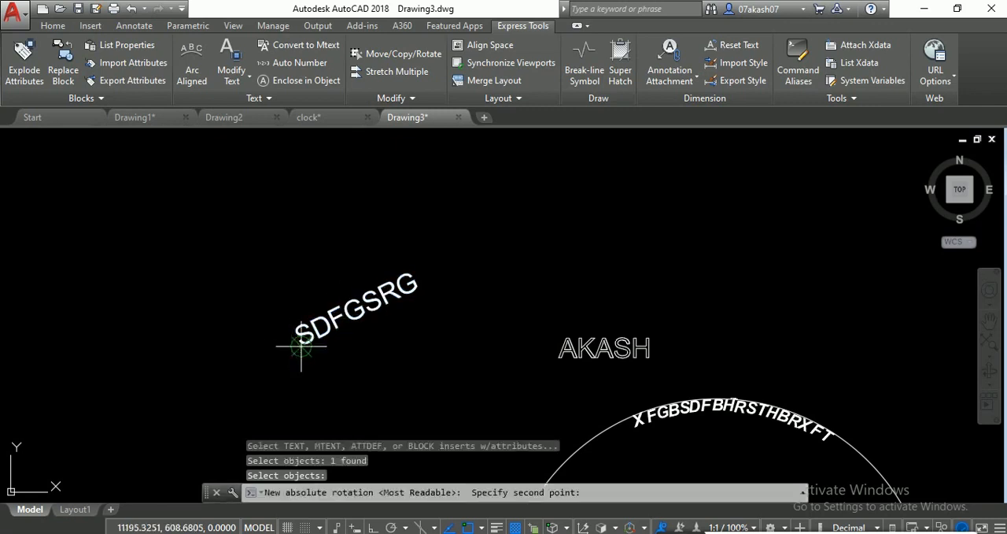
click(304, 167)
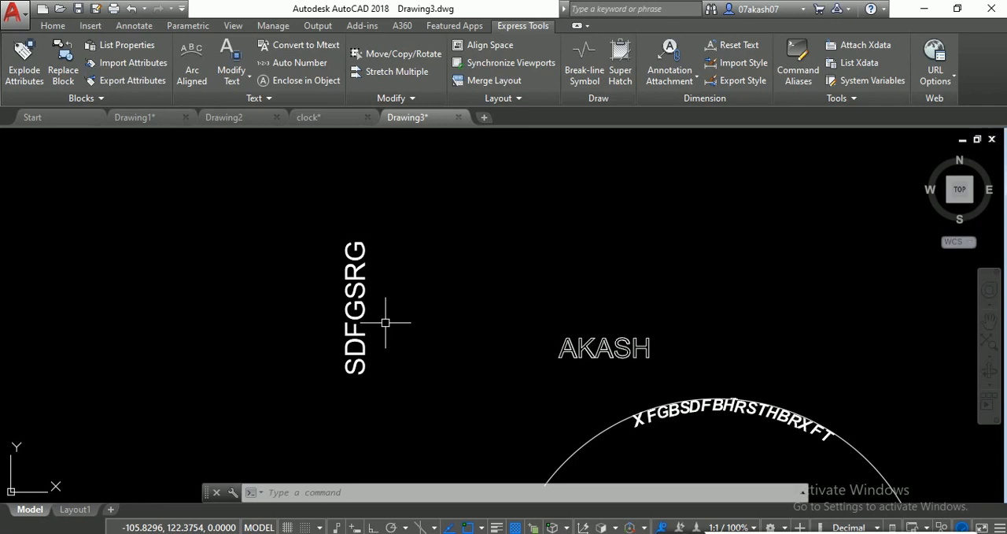
- Draw a large rectangle in the empty area to the right of the arc-aligned text
scroll(485, 305, down, 2)
scroll(577, 344, up, 1)
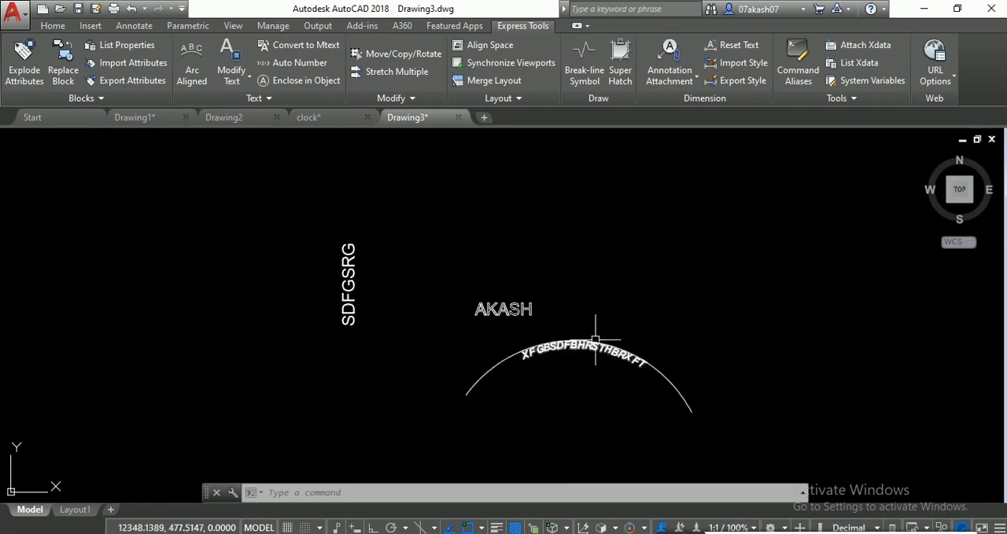
middle_drag(637, 362, 493, 370)
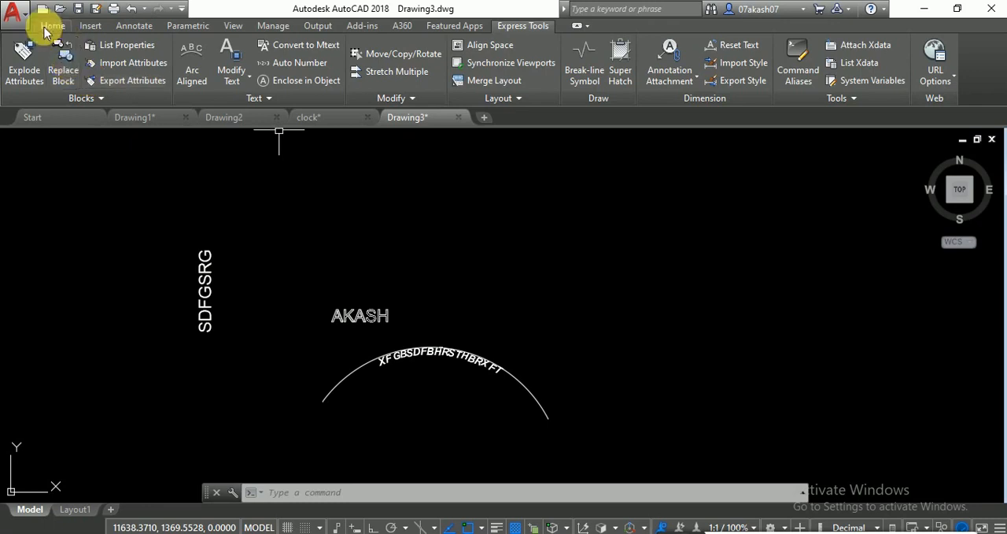
click(48, 26)
click(144, 45)
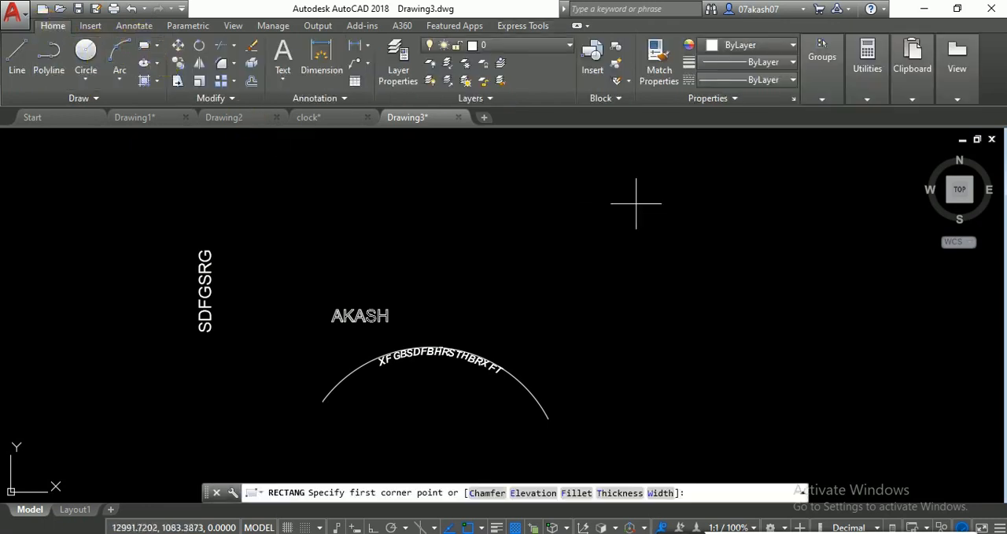
middle_drag(639, 202, 373, 237)
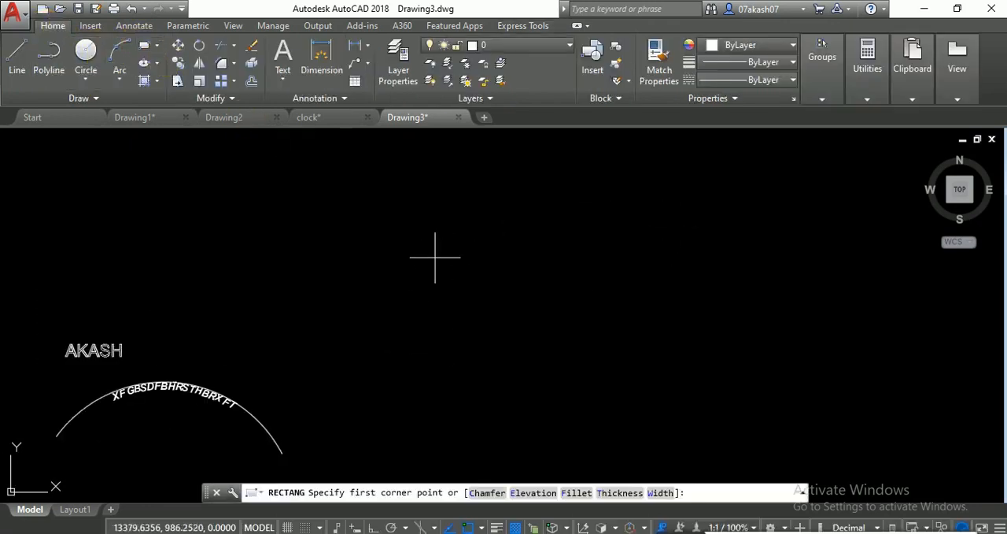
click(381, 194)
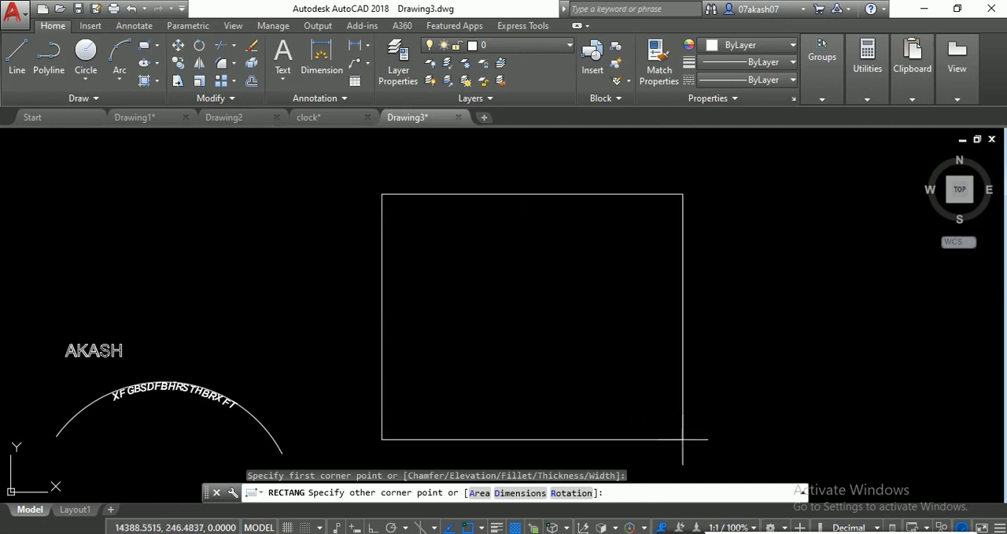
click(740, 437)
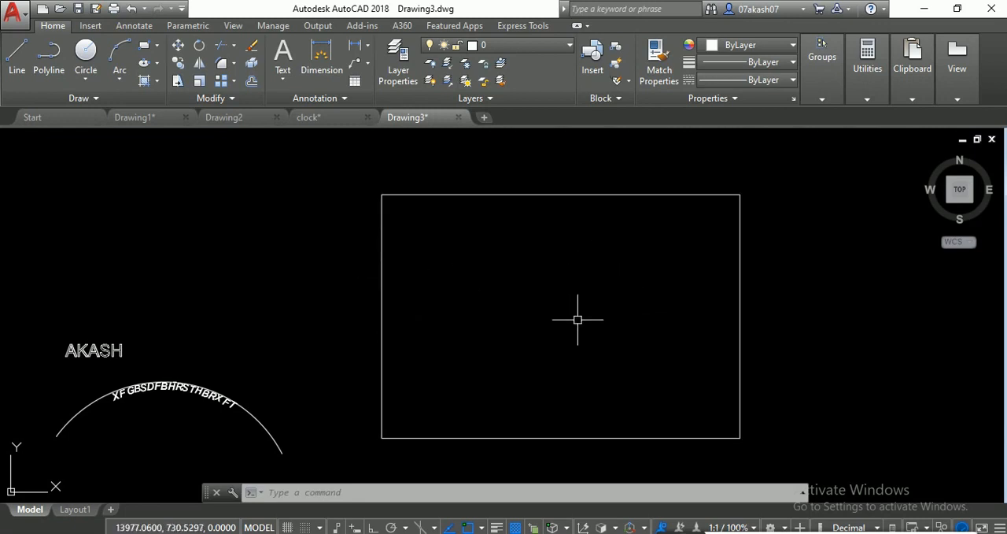
- Draw a long, narrow horizontal rectangle inside the upper half of the large rectangle
click(144, 45)
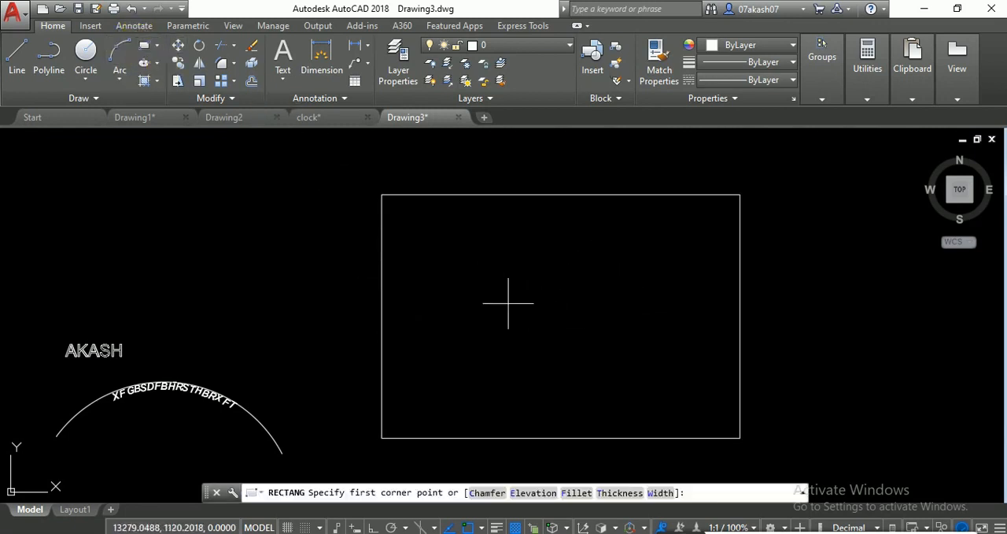
click(440, 250)
click(681, 301)
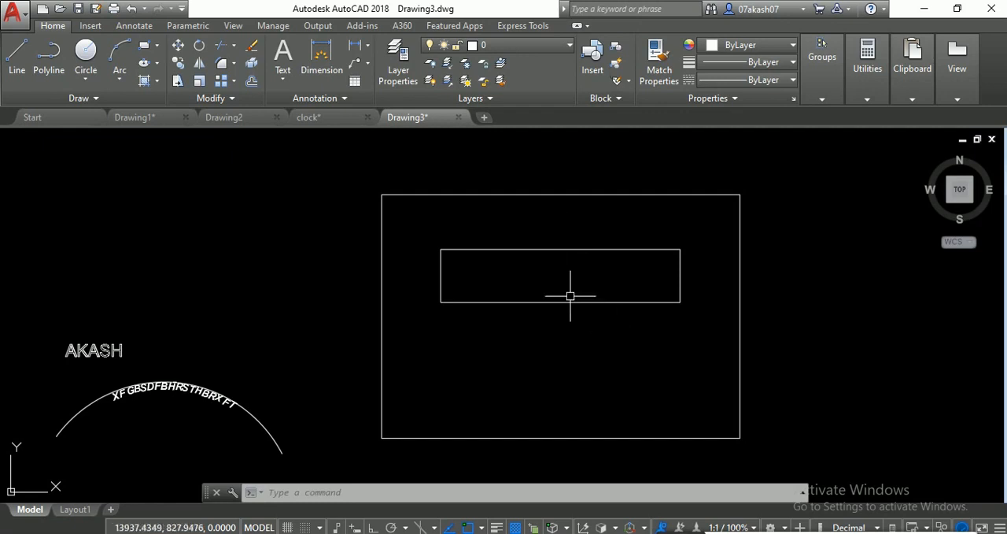
- Add a BREAKLINE along the inner rectangle's upper edge from corner to corner, with the break symbol at the midpoint
text(BREAKLINE)
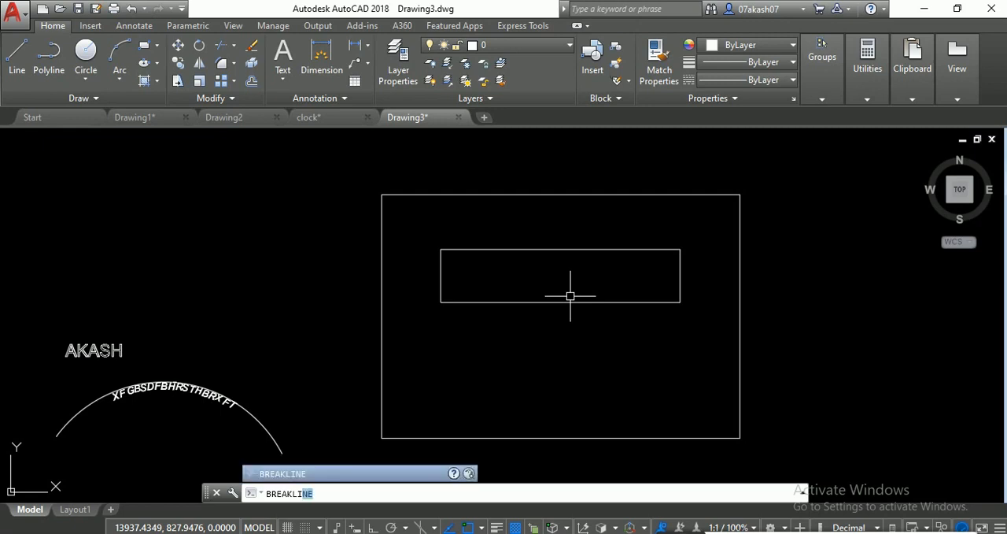
key(Return)
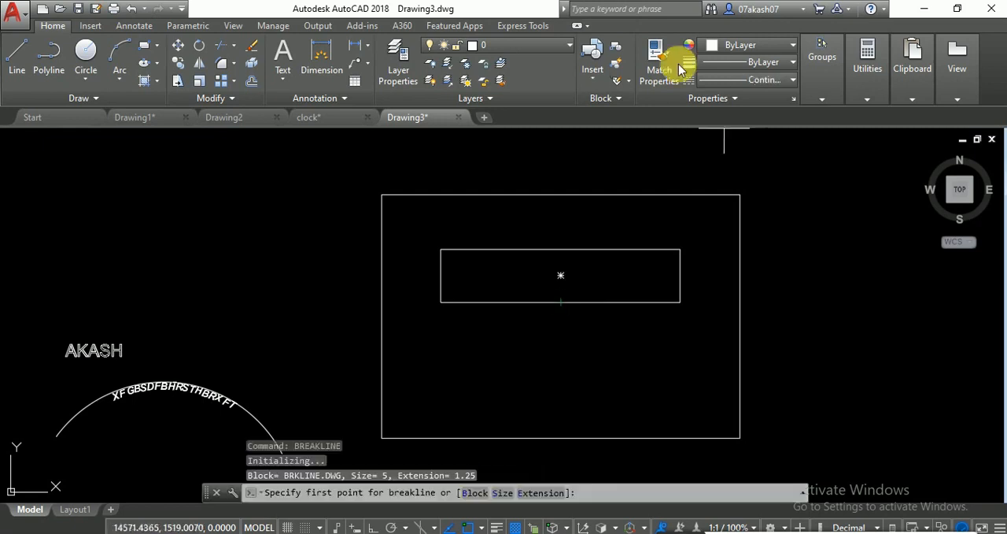
scroll(540, 297, up, 4)
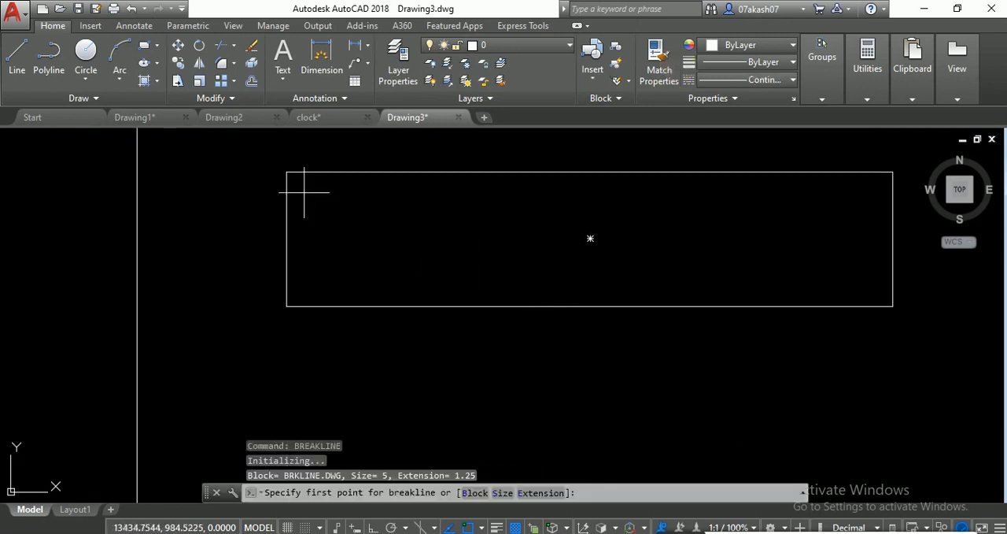
click(288, 172)
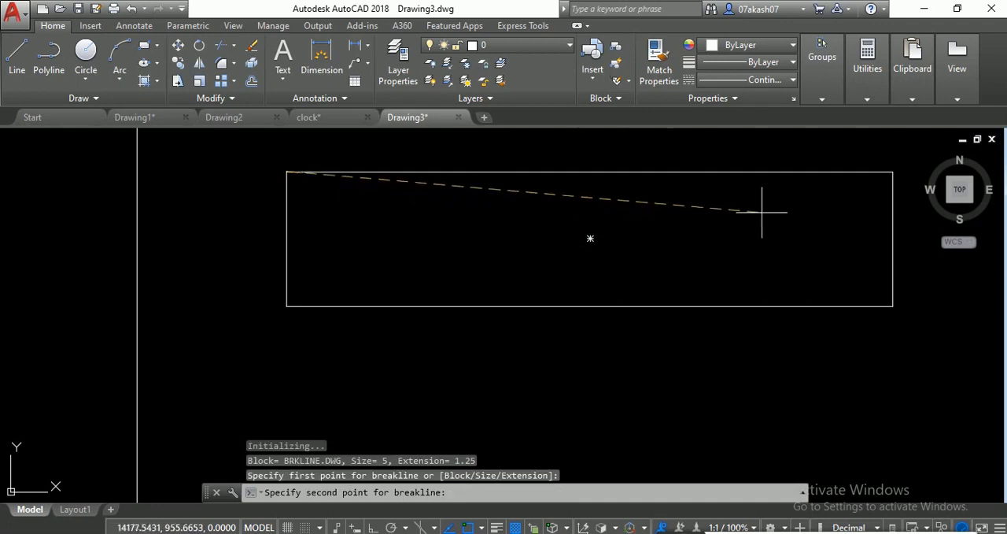
click(894, 172)
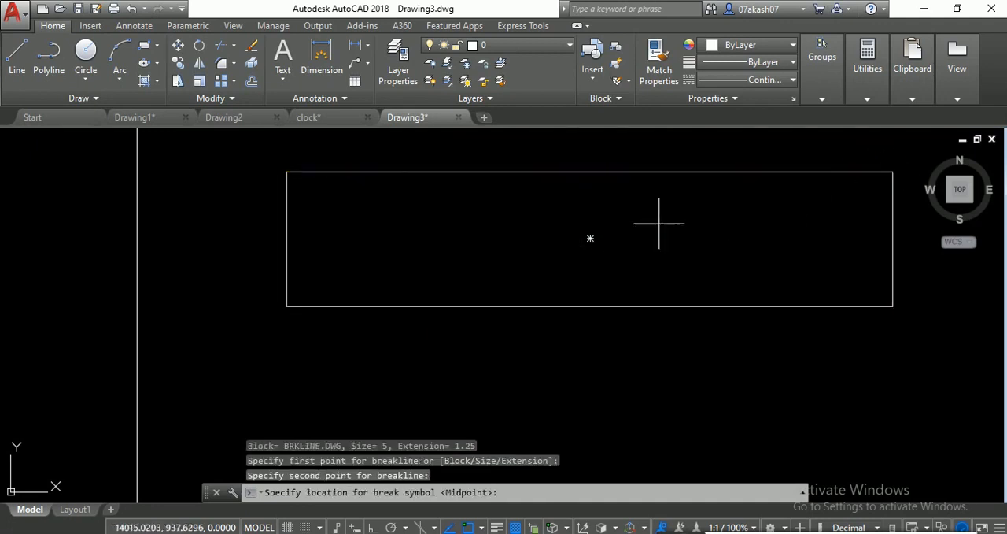
key(Return)
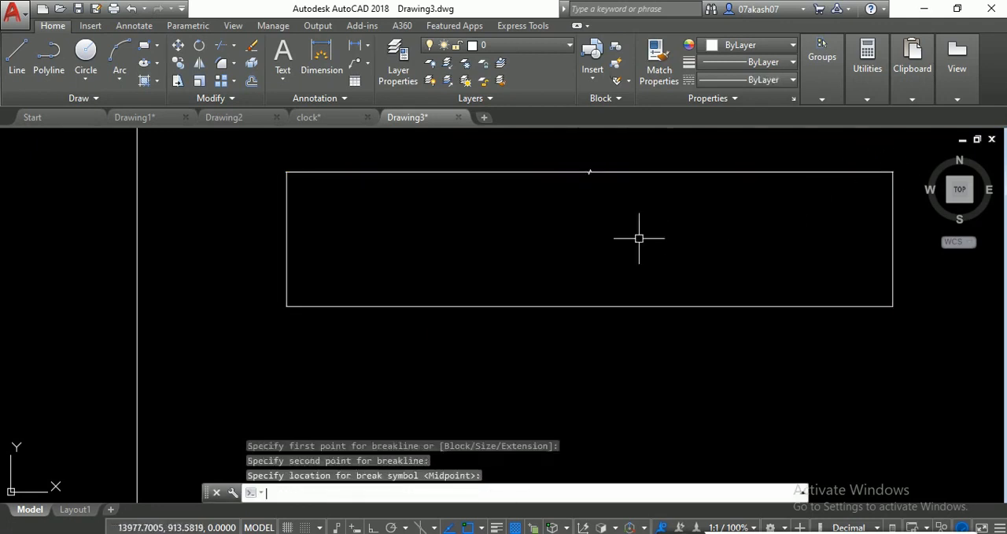
scroll(599, 167, up, 4)
scroll(551, 173, up, 3)
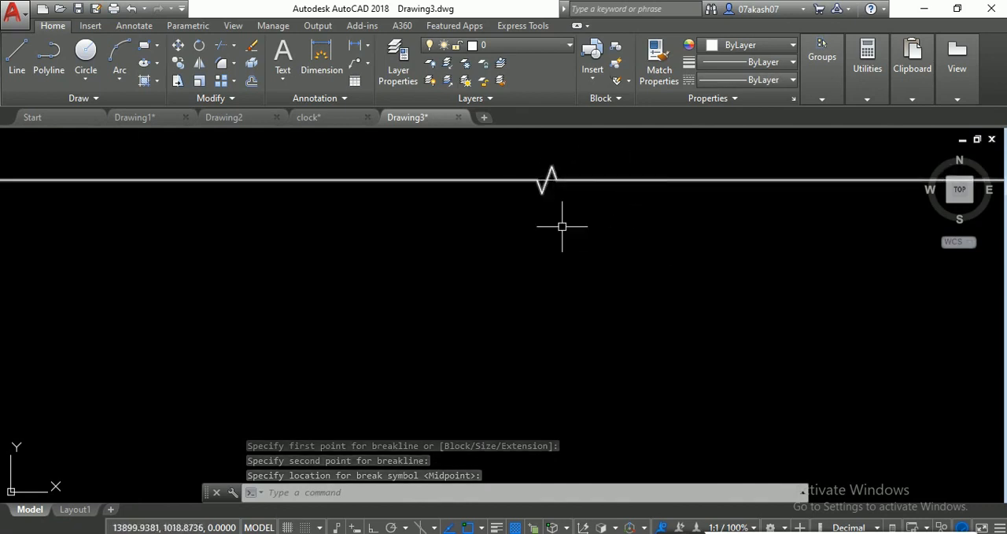
- Add a second breakline with symbol size 50 along the inner rectangle's lower edge, placing the break symbol at the midpoint
key(Return)
scroll(546, 278, down, 2)
middle_drag(547, 277, 561, 196)
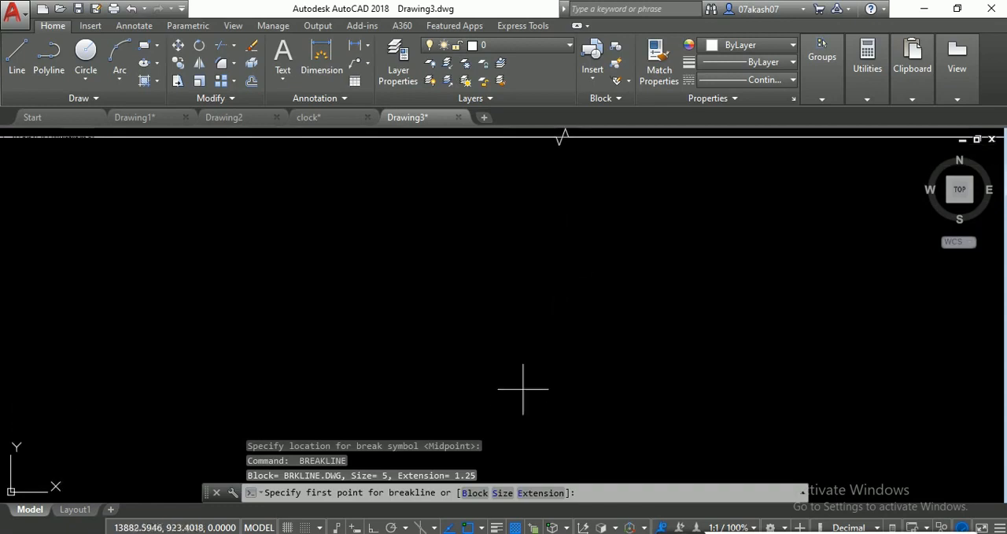
click(505, 492)
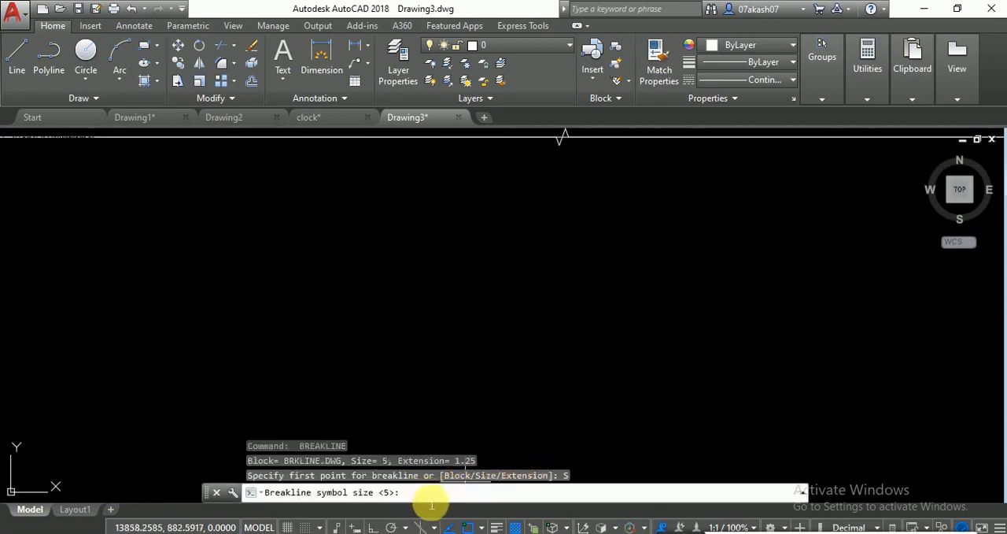
text(50)
key(Return)
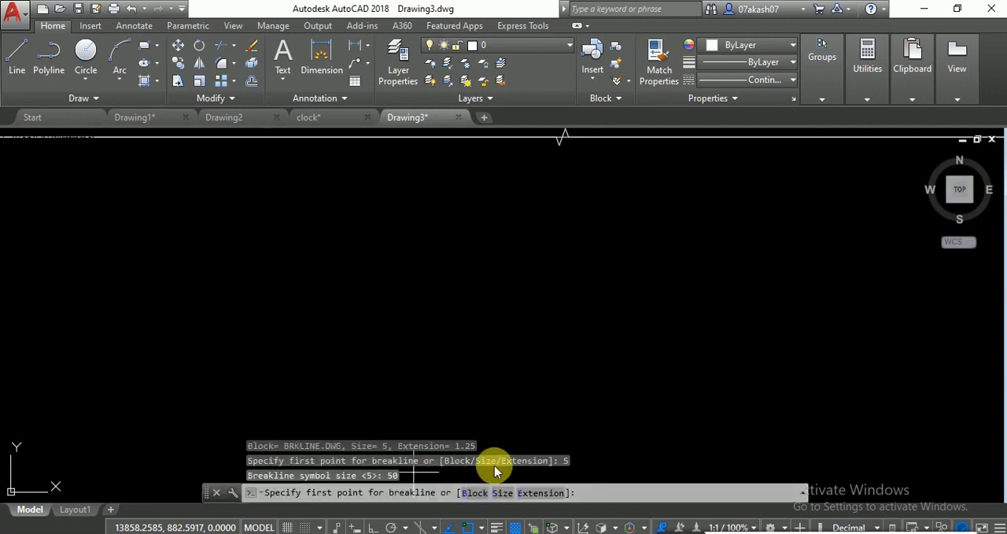
scroll(543, 437, down, 5)
middle_drag(533, 433, 501, 279)
click(257, 351)
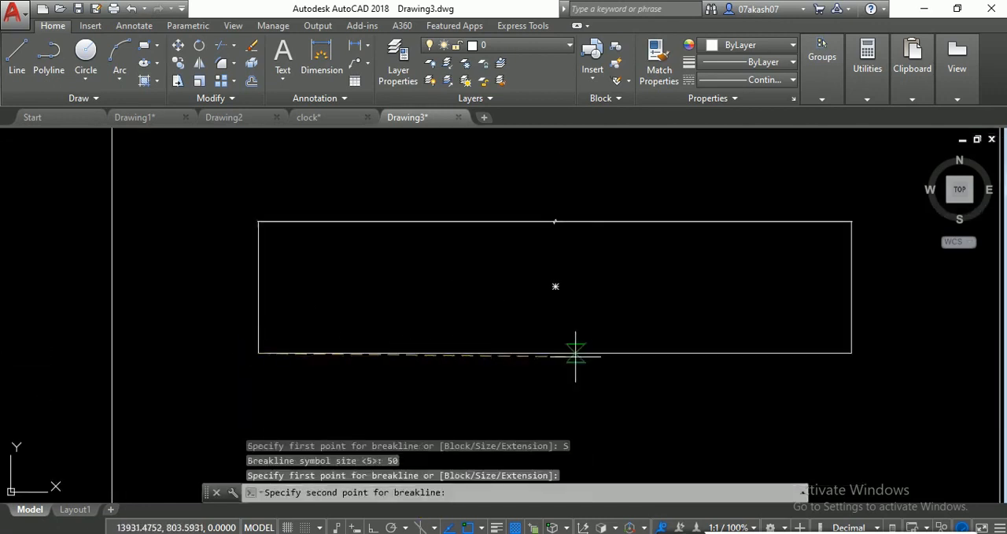
click(851, 352)
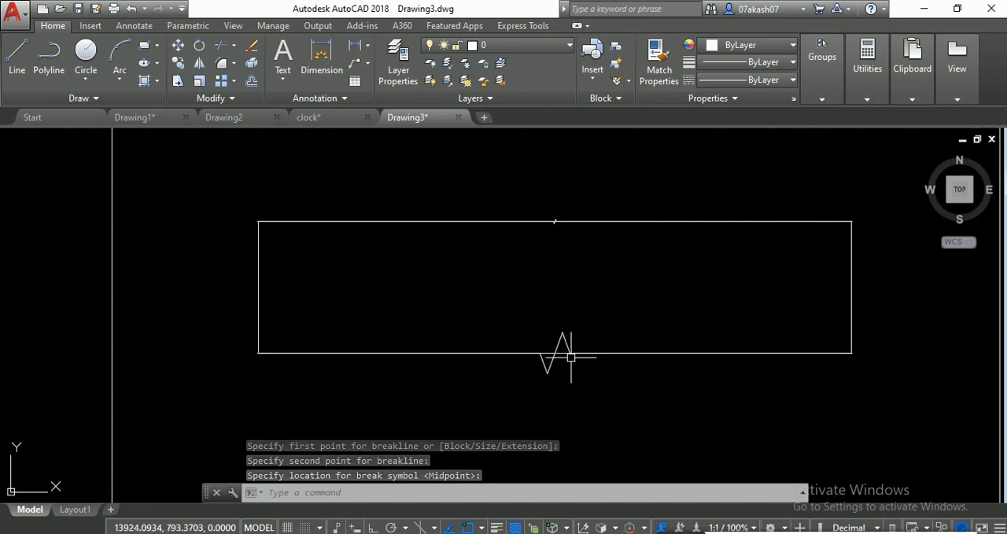
click(571, 356)
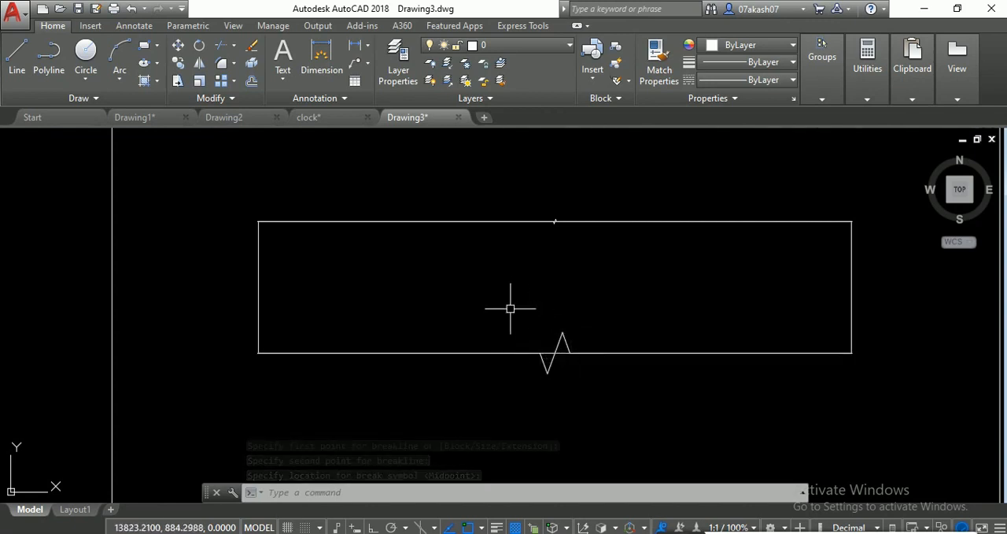
scroll(578, 381, down, 2)
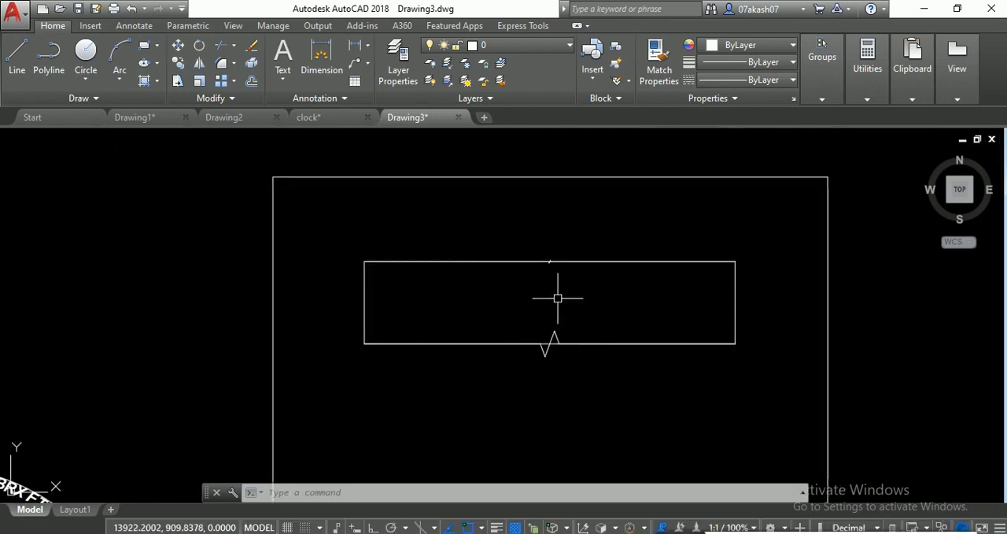